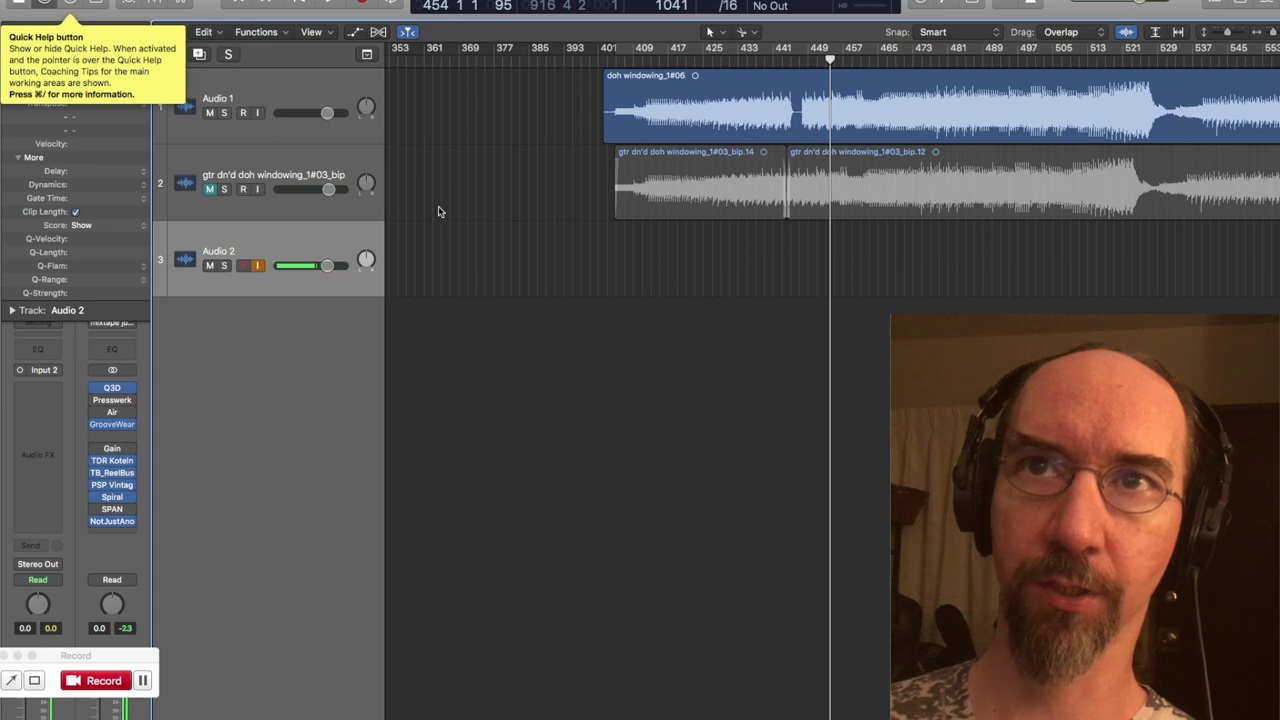
Play Audio 1 and audition it at several points between about bar 460 and bar 540
click(331, 6)
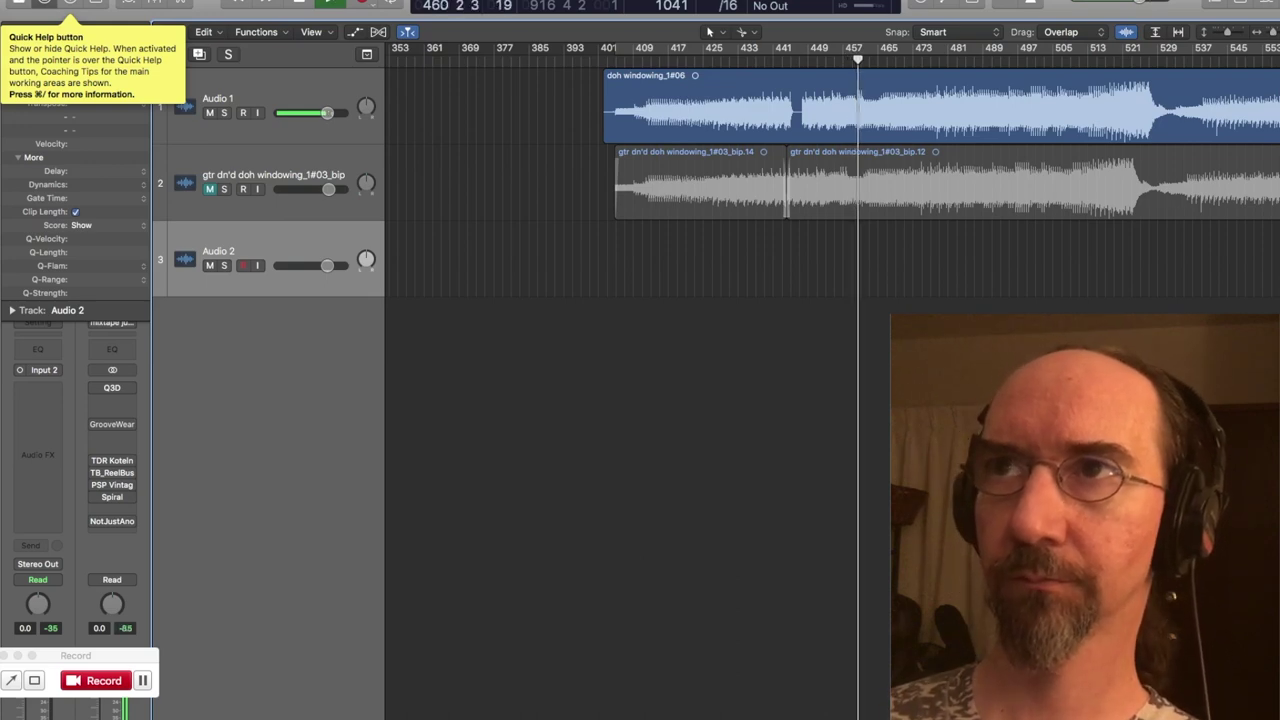
click(934, 60)
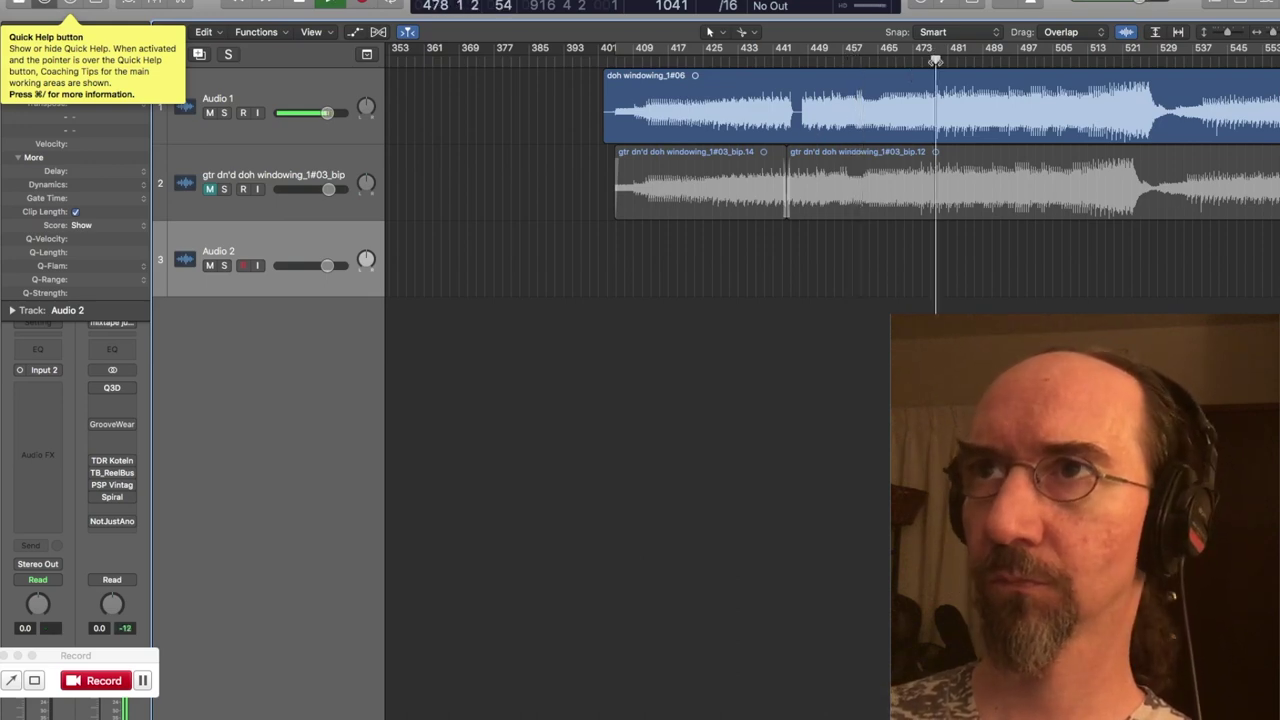
click(1074, 62)
click(1128, 62)
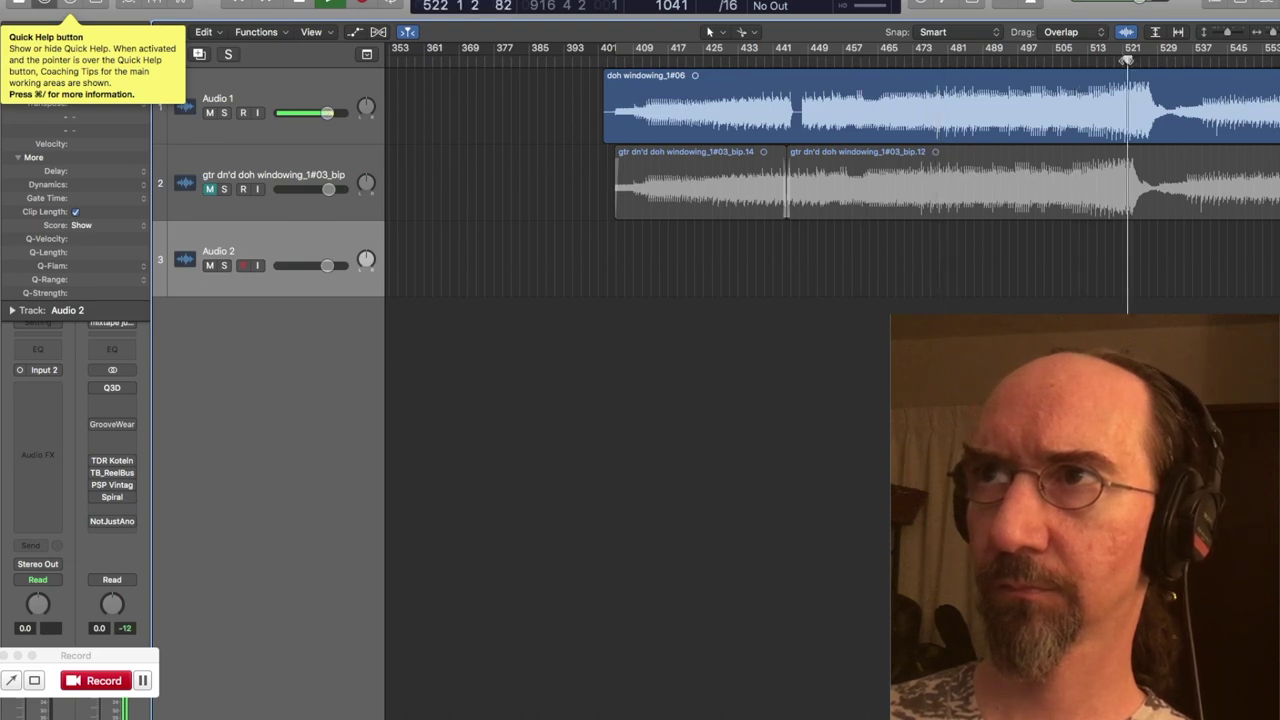
click(1175, 61)
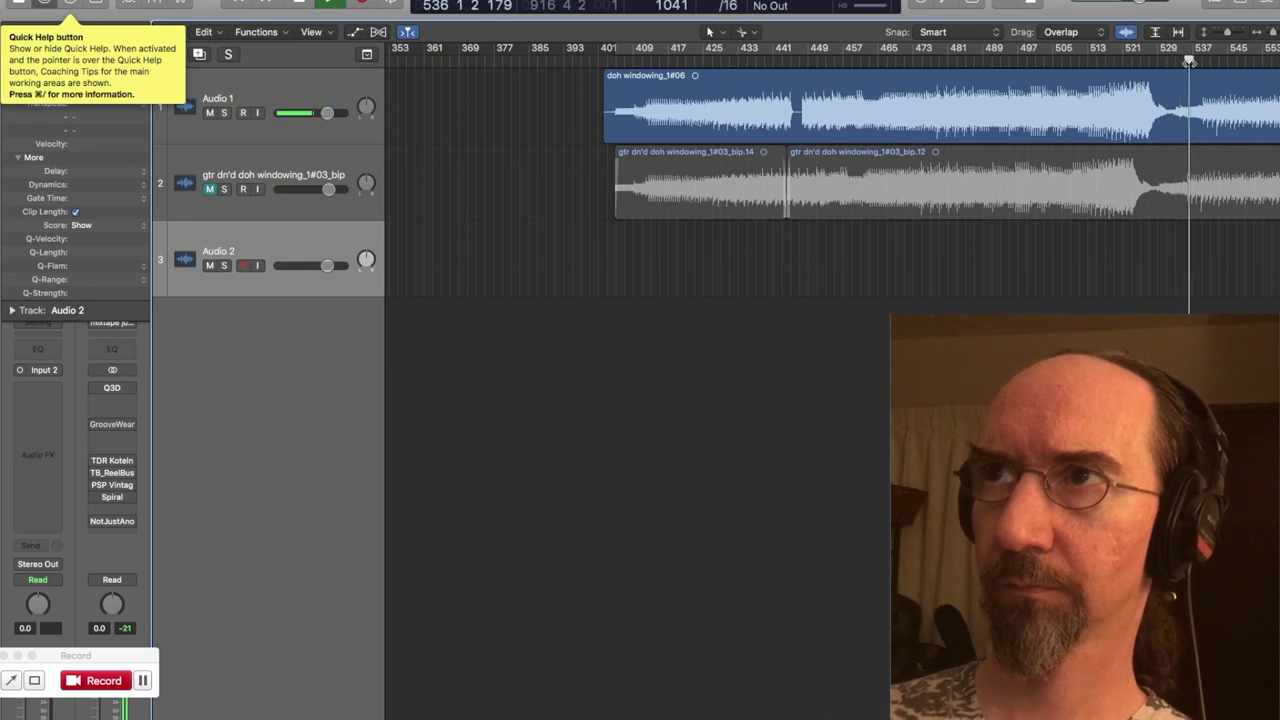
click(1215, 63)
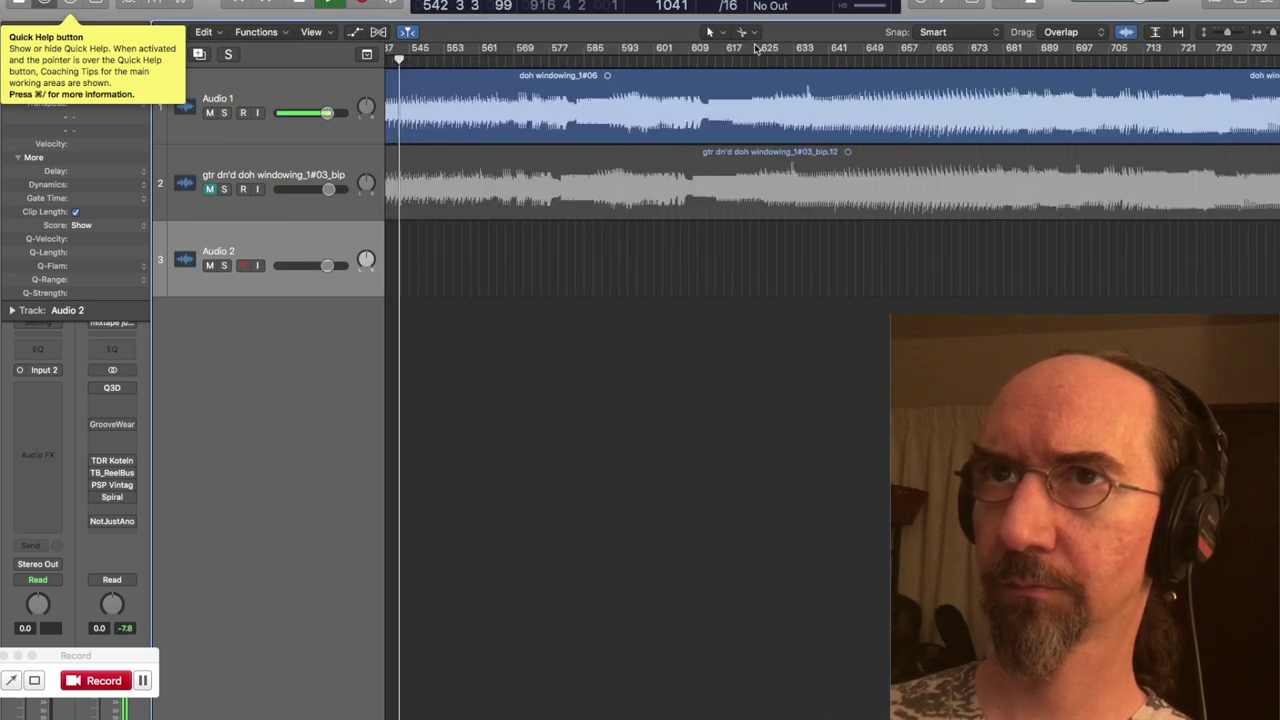
Audition the louder part of Audio 1 up to about bar 721, then return playback to about bar 557
click(895, 61)
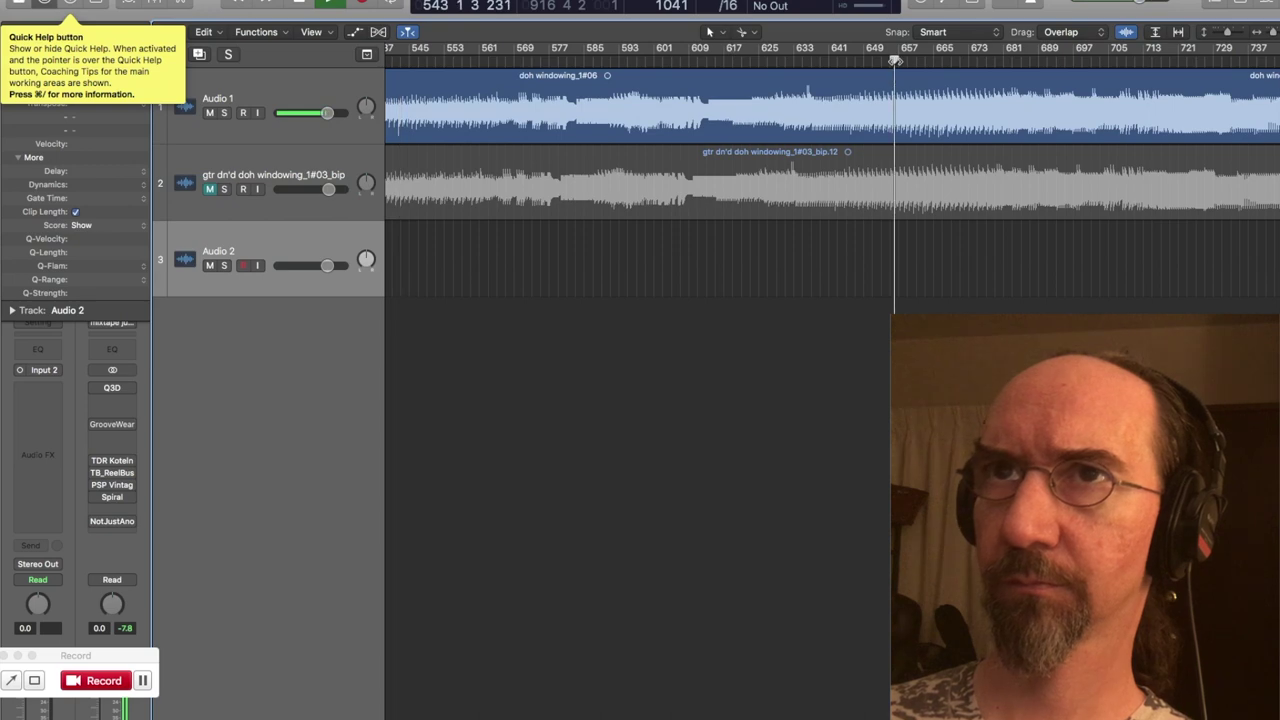
click(1040, 61)
click(1172, 62)
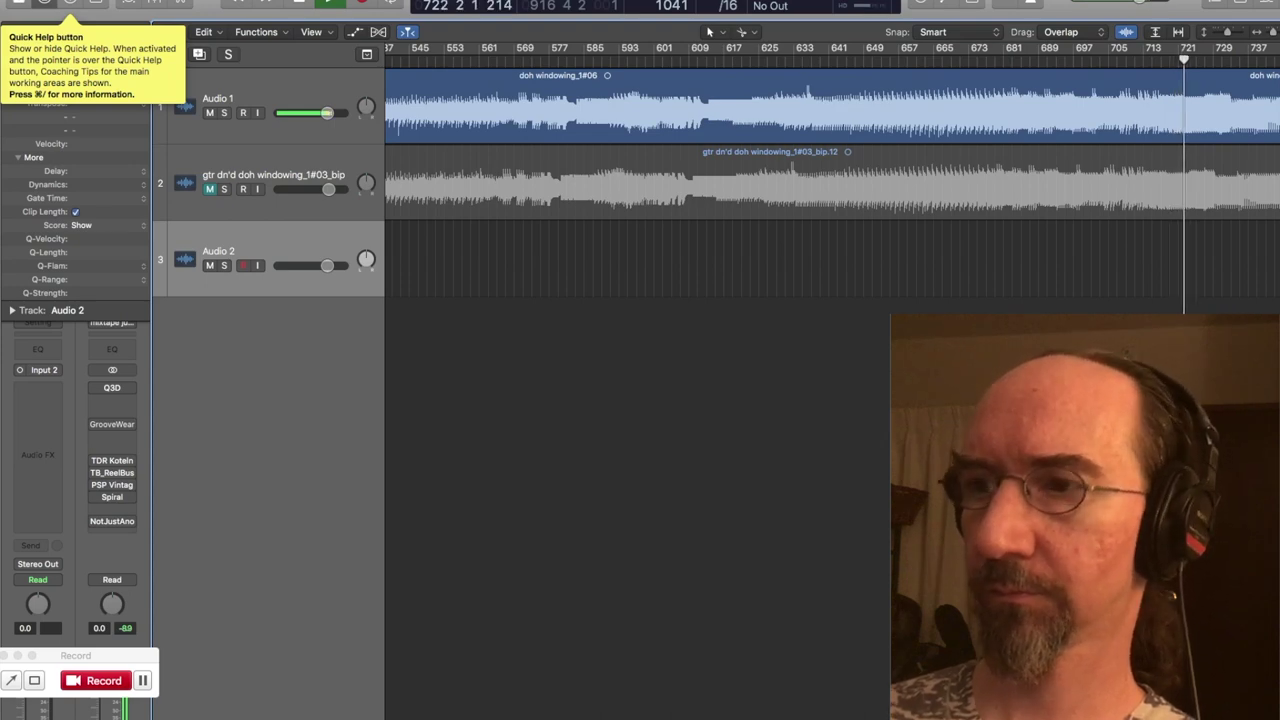
click(467, 60)
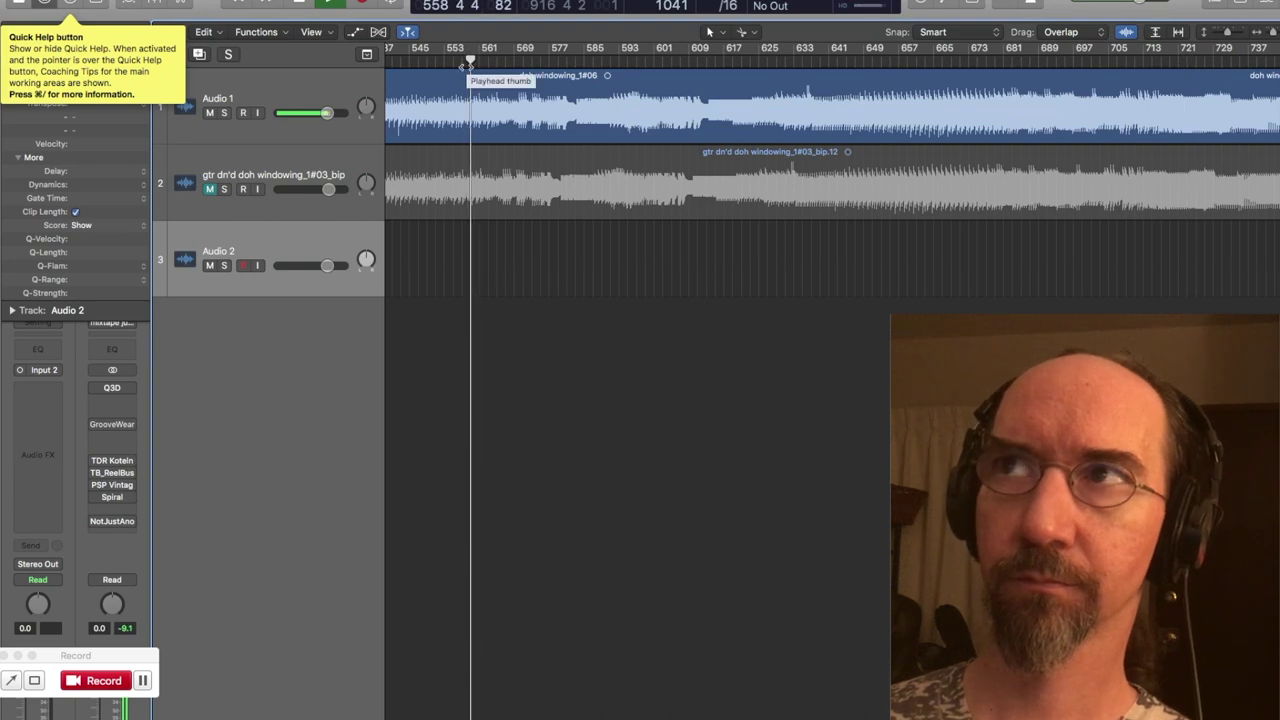
Play Audio 1 across the silent gap near bar 445, then turn on input monitoring on Audio 2
key(z)
click(257, 322)
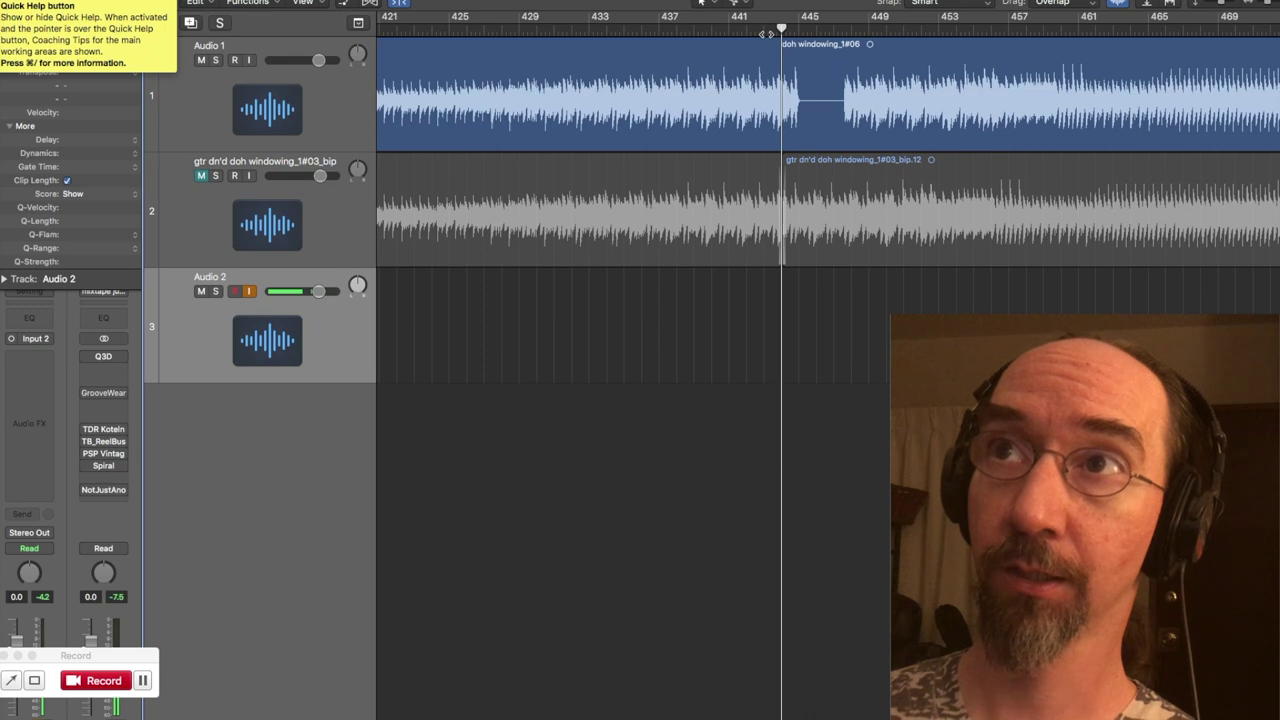
click(797, 31)
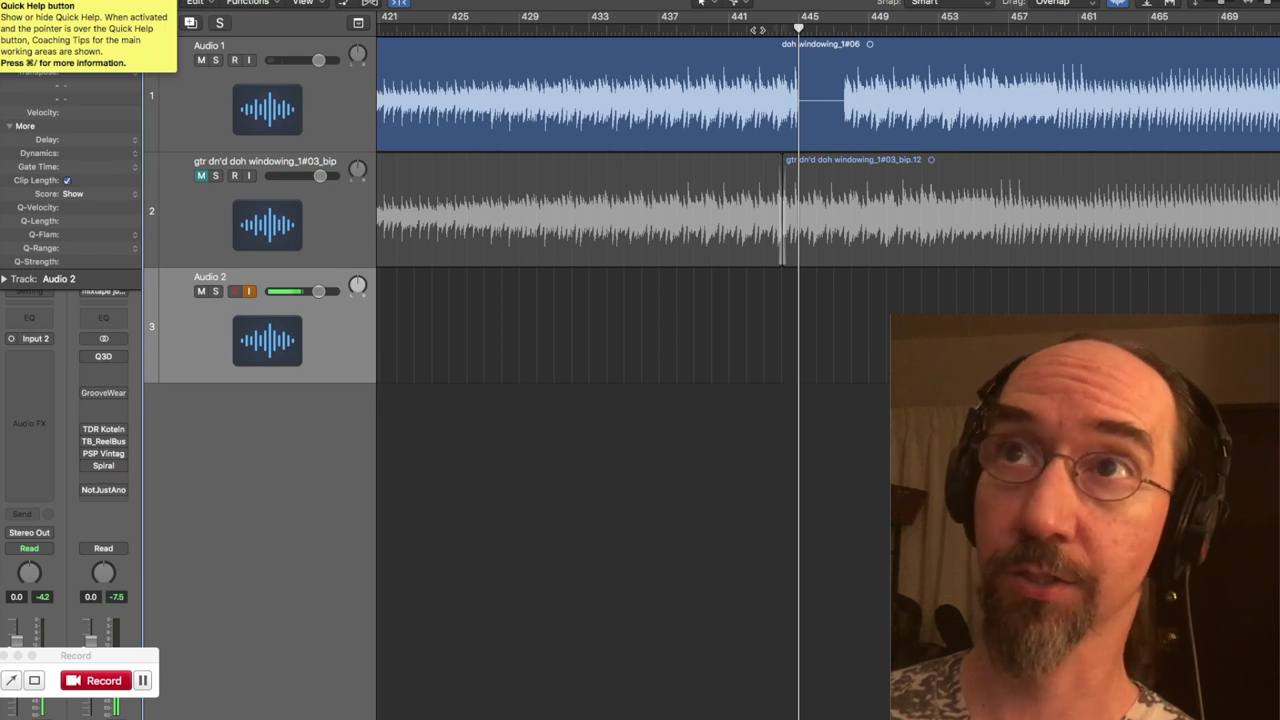
click(754, 30)
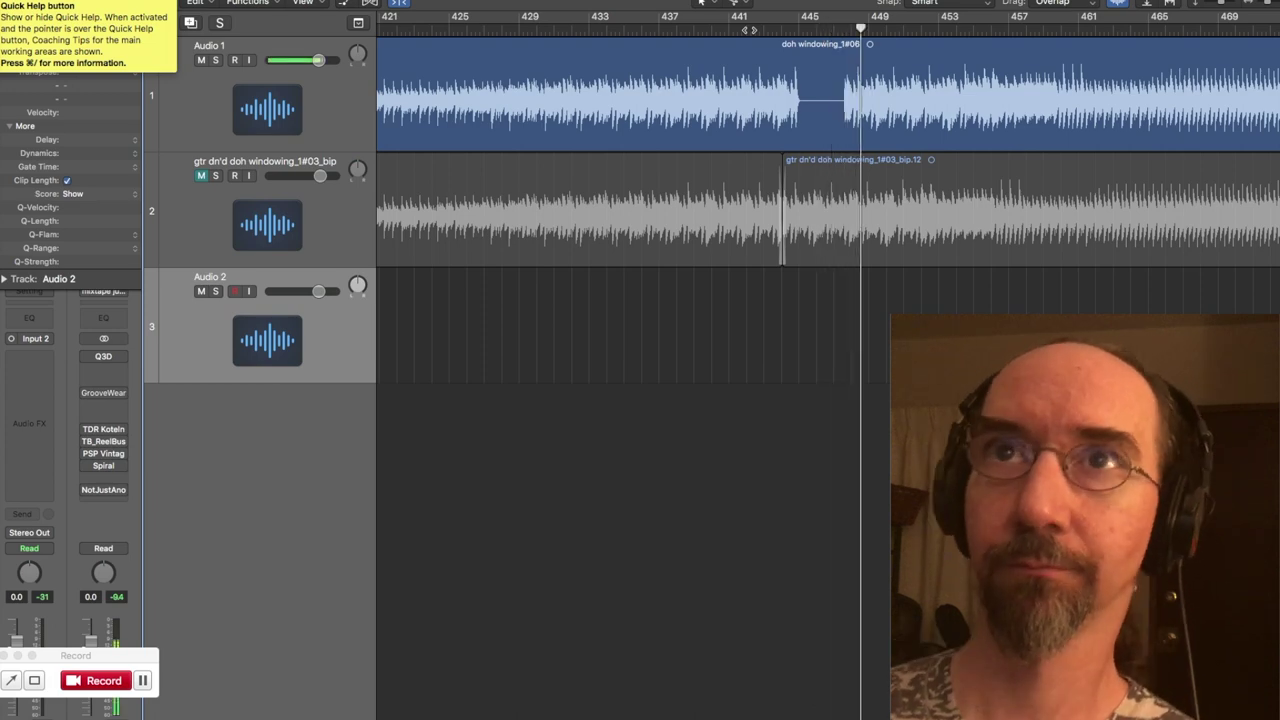
click(249, 291)
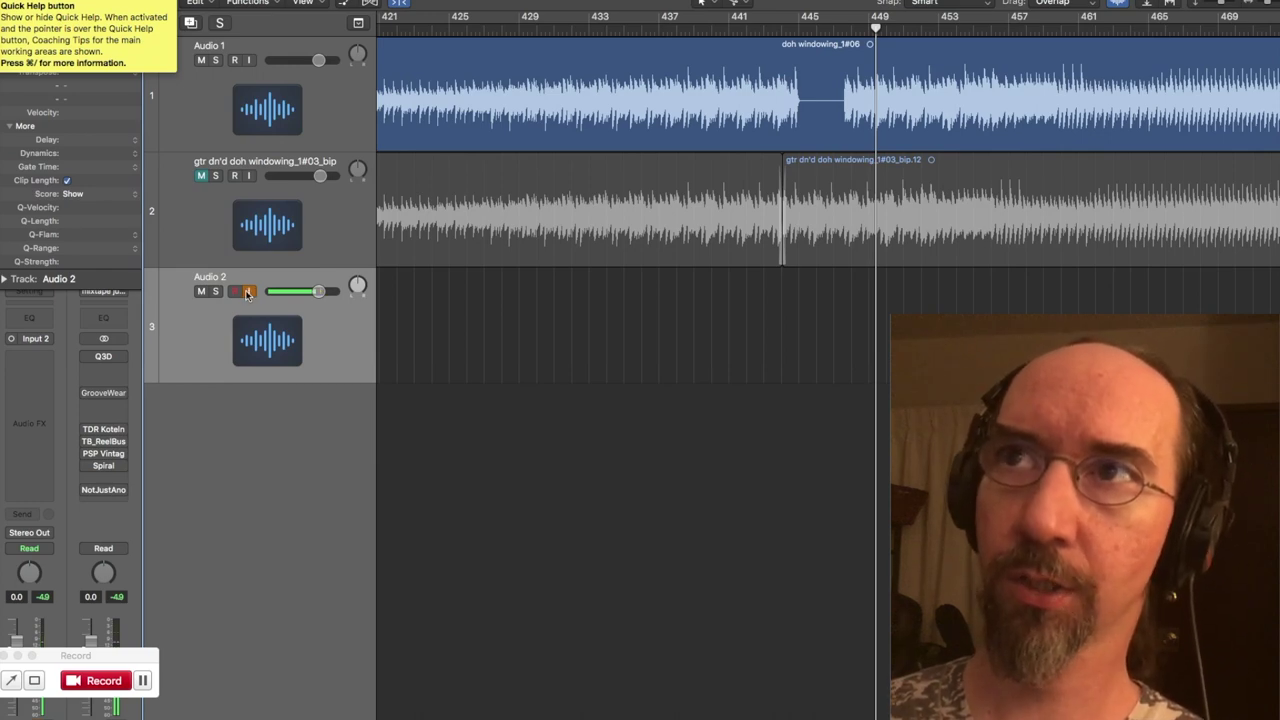
Turn off Audio 2's input monitoring and, during playback, mute Audio 1 and unmute the guitar bounce track
click(770, 95)
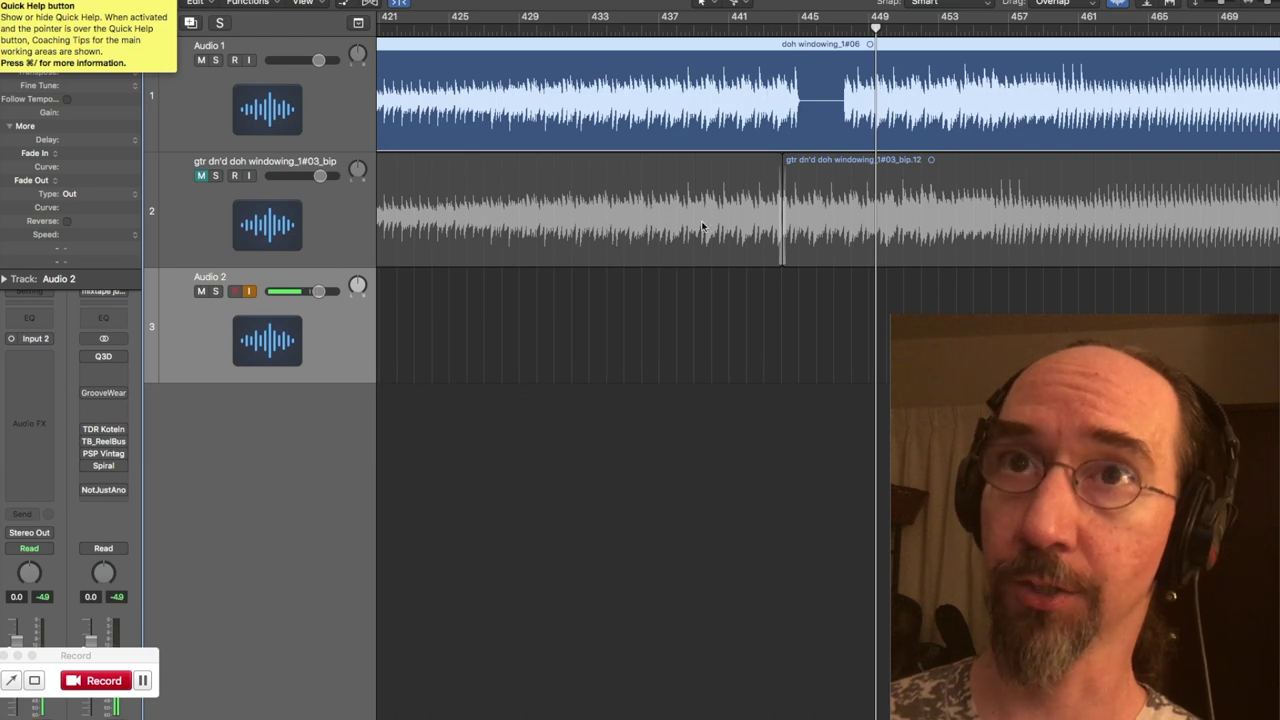
click(805, 226)
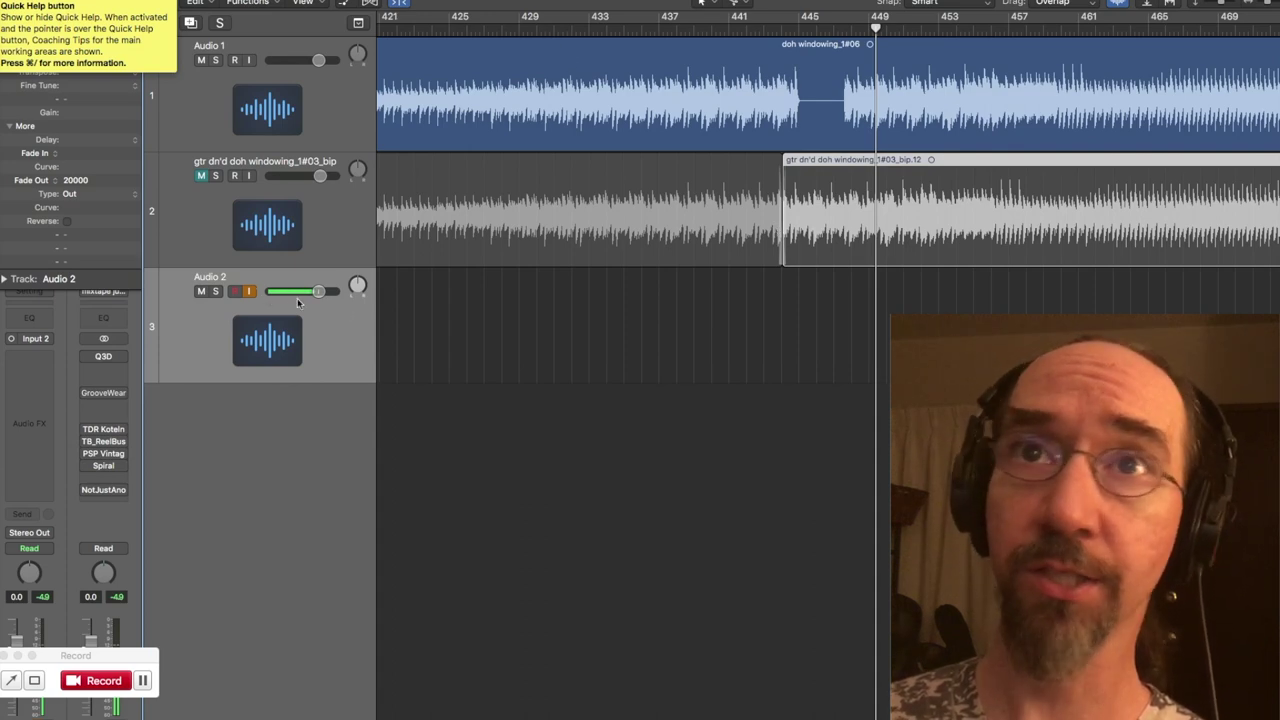
click(249, 291)
key(Up)
key(space)
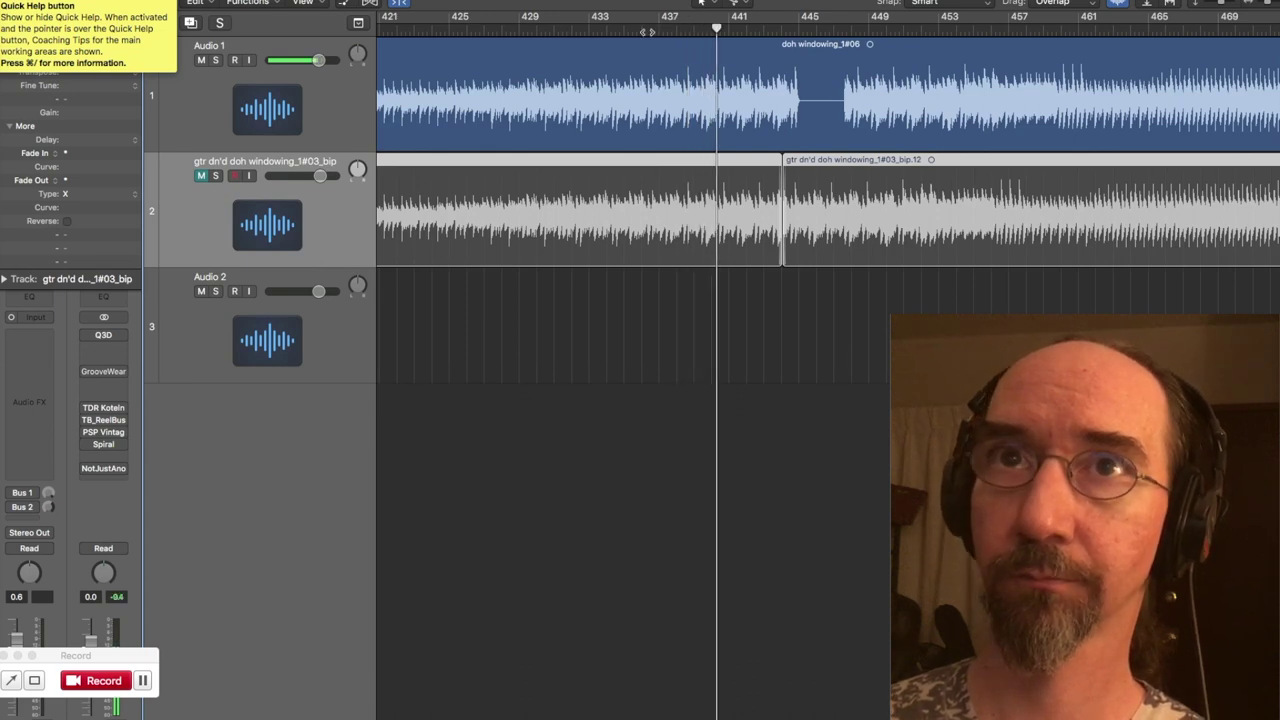
click(200, 61)
click(202, 176)
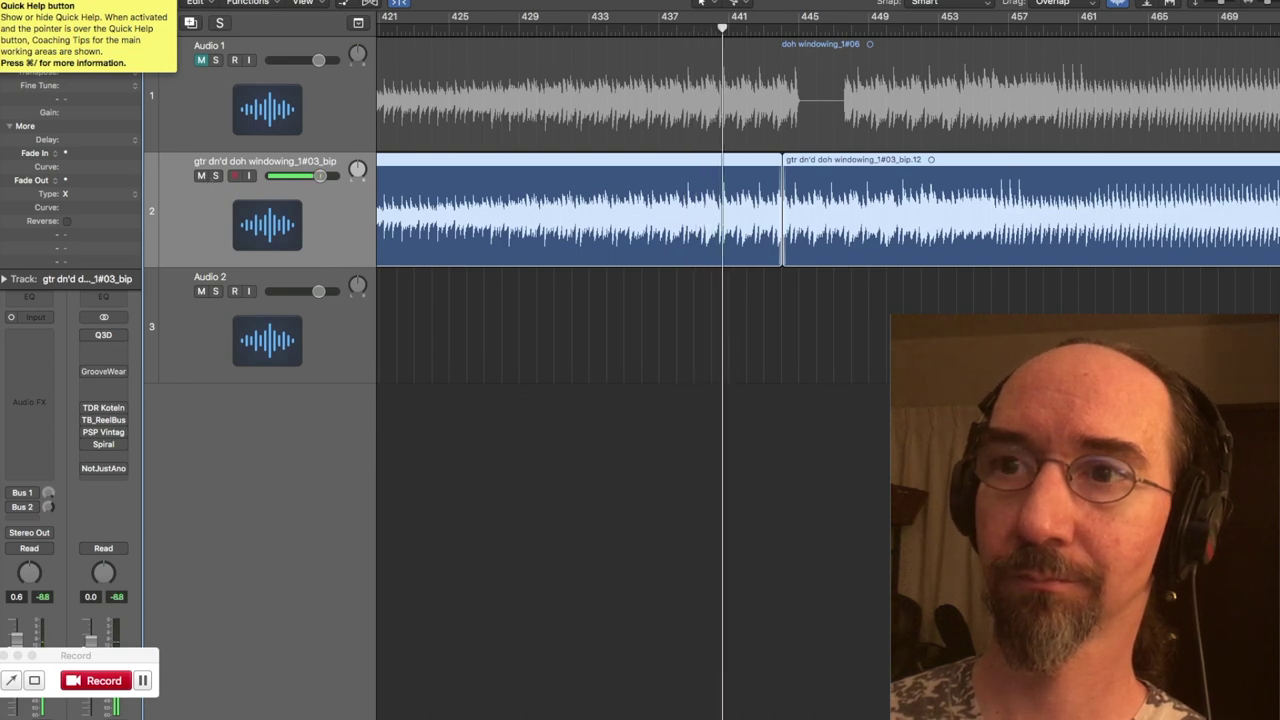
Play the guitar bounce track through the quiet passage starting at about bar 527
scroll(828, 150, right, 5)
scroll(828, 150, right, 8)
scroll(828, 150, right, 8)
scroll(828, 150, left, 1)
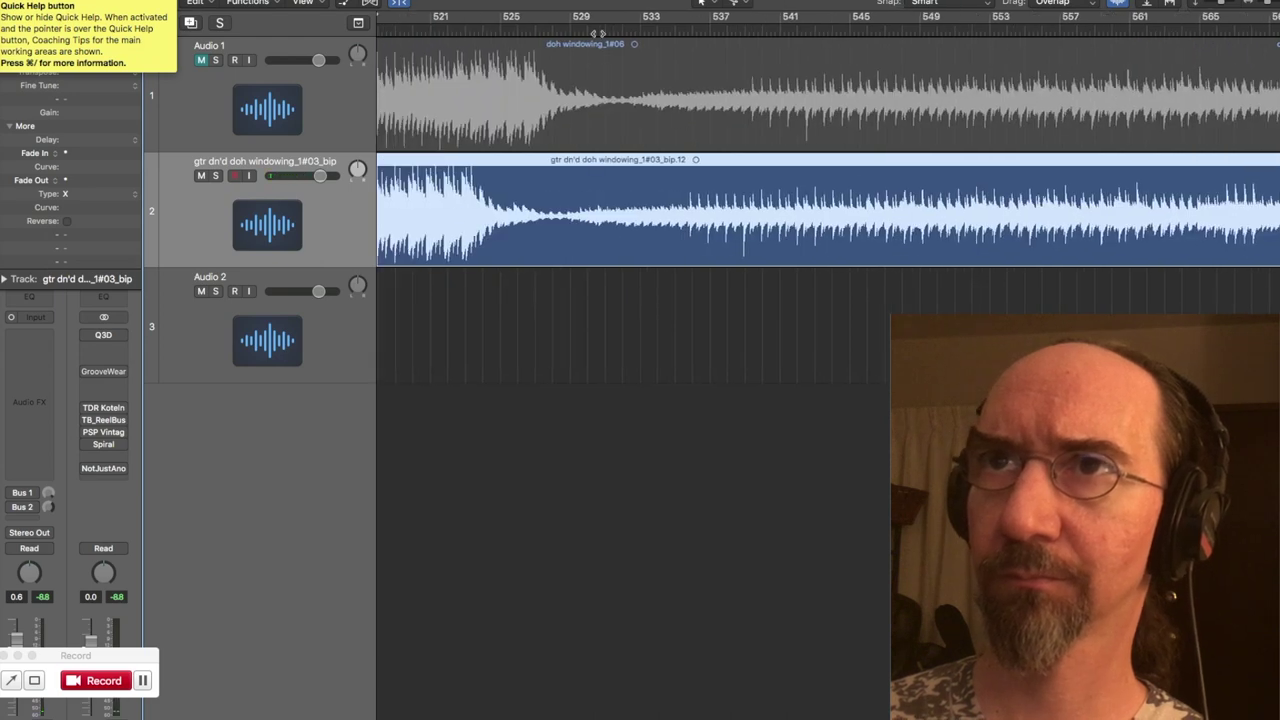
click(550, 31)
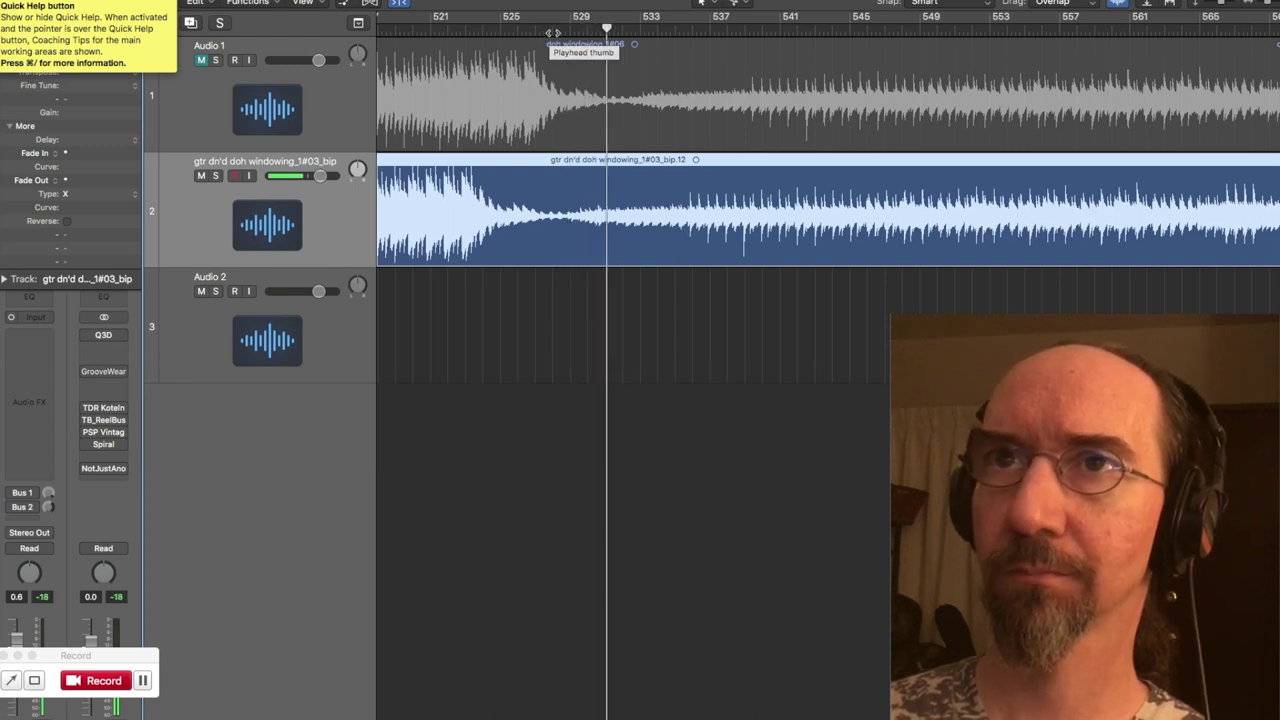
Switch playback to Audio 1 for comparison, then mute it and unmute the guitar bounce track again
click(201, 175)
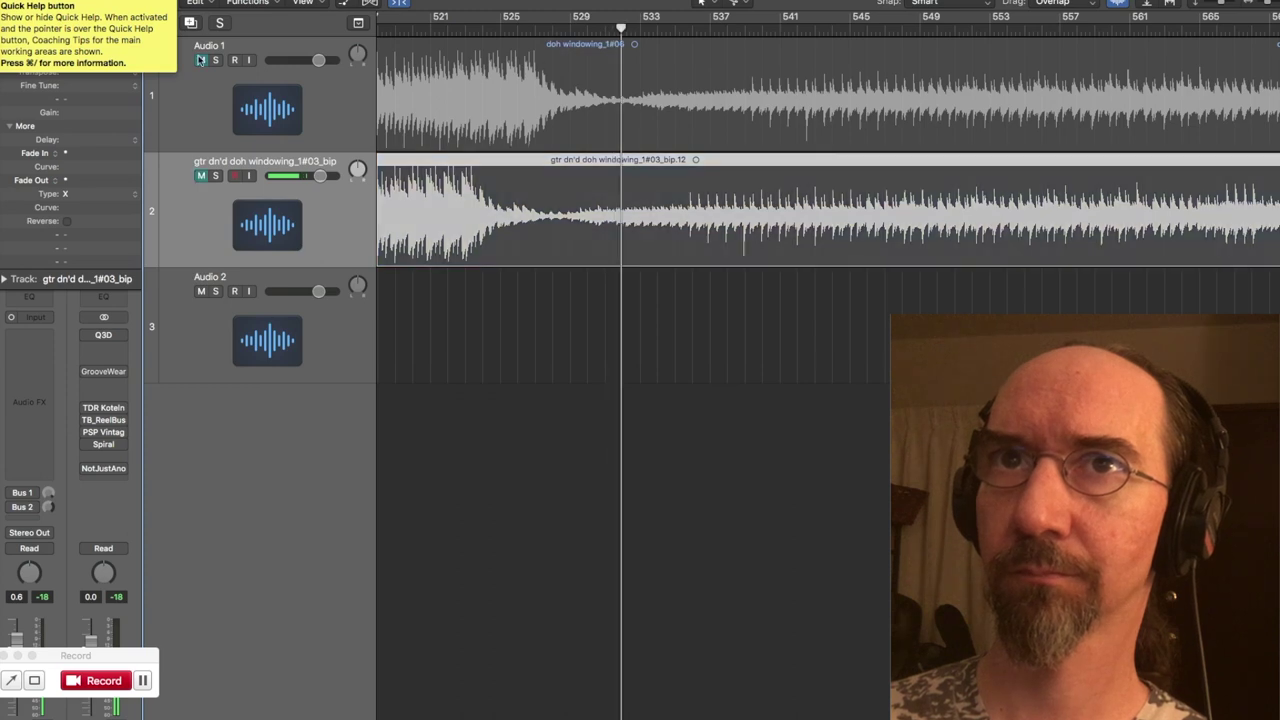
click(201, 60)
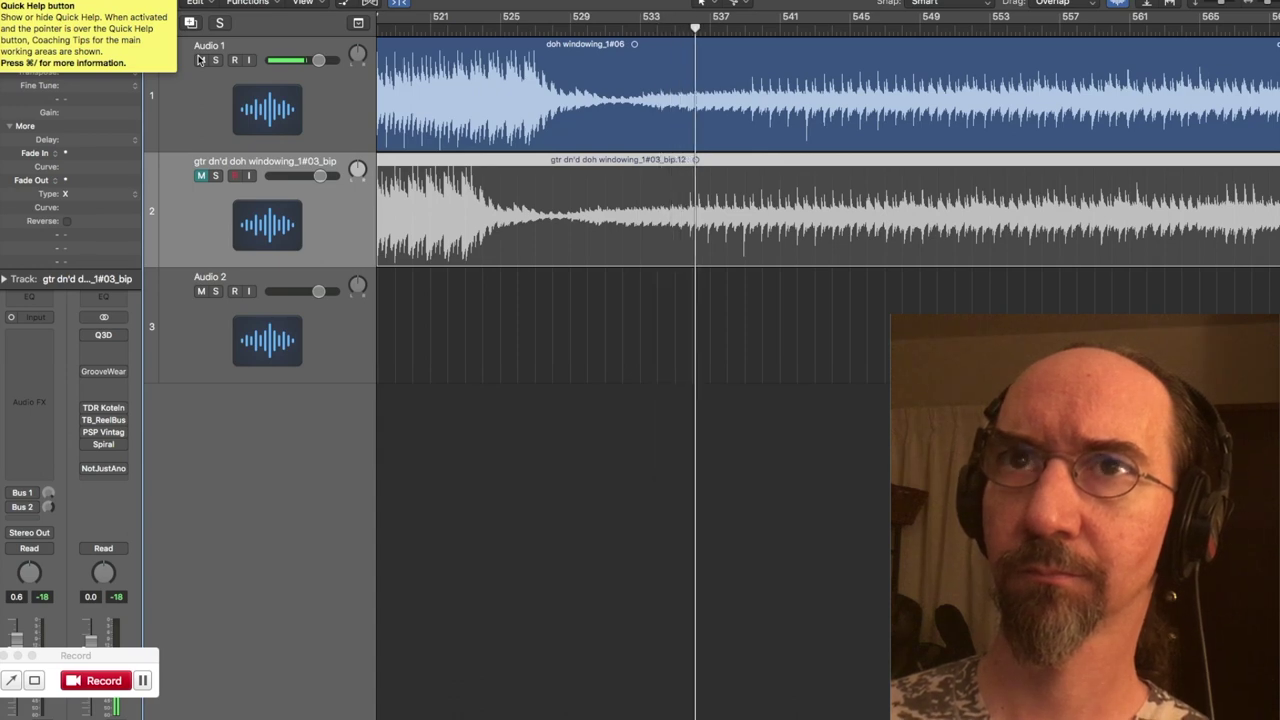
click(200, 60)
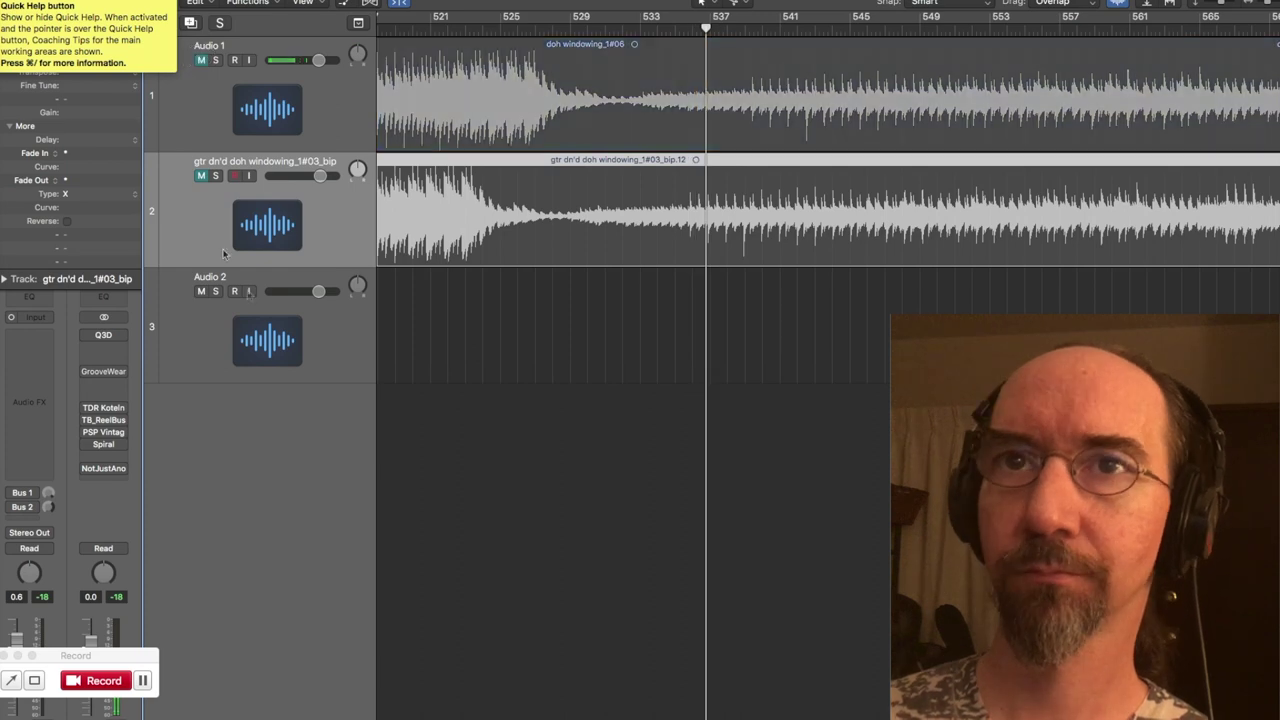
click(227, 311)
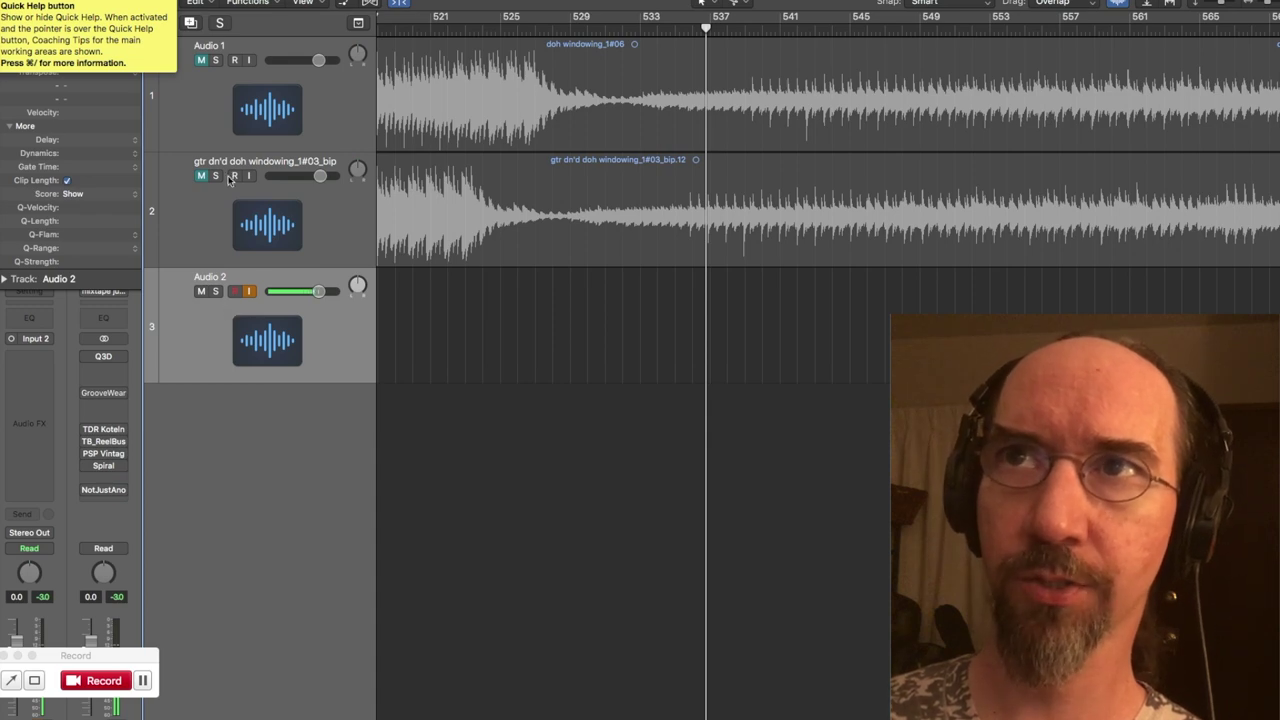
key(Up)
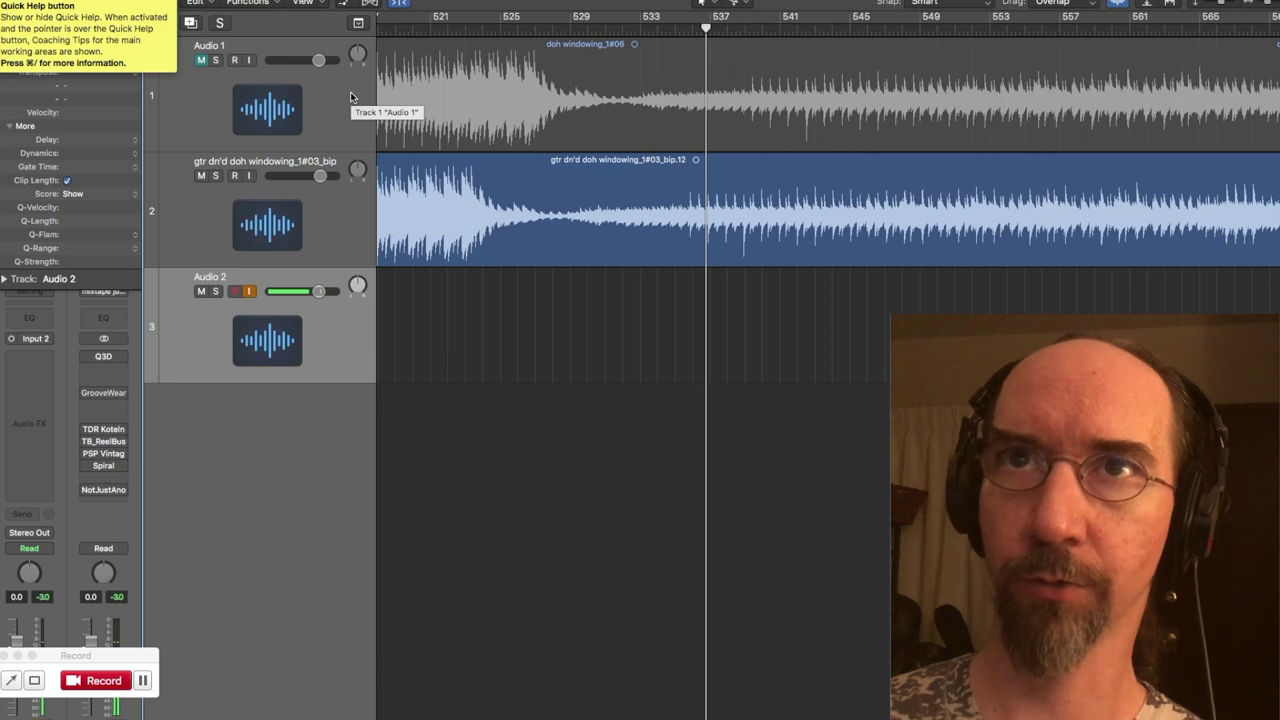
click(204, 328)
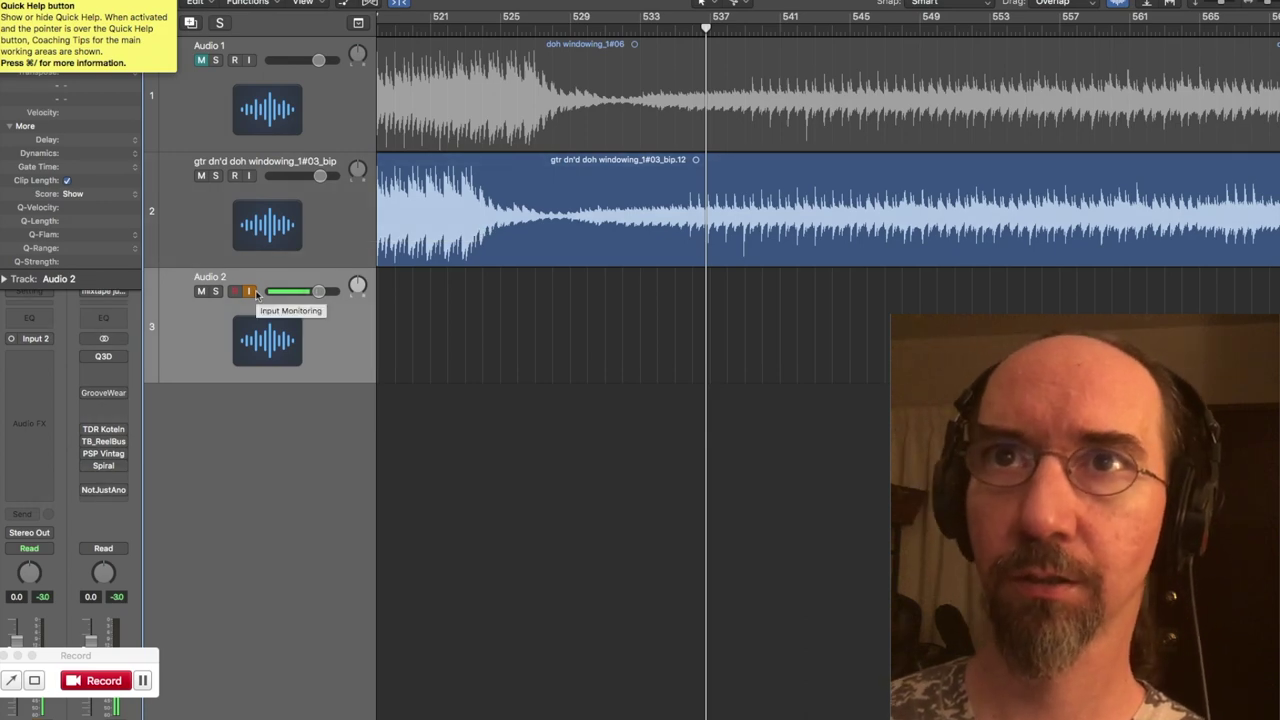
Open the mixer, bring its channel strips into full view to examine the effects and bus sends, and close it
key(super+2)
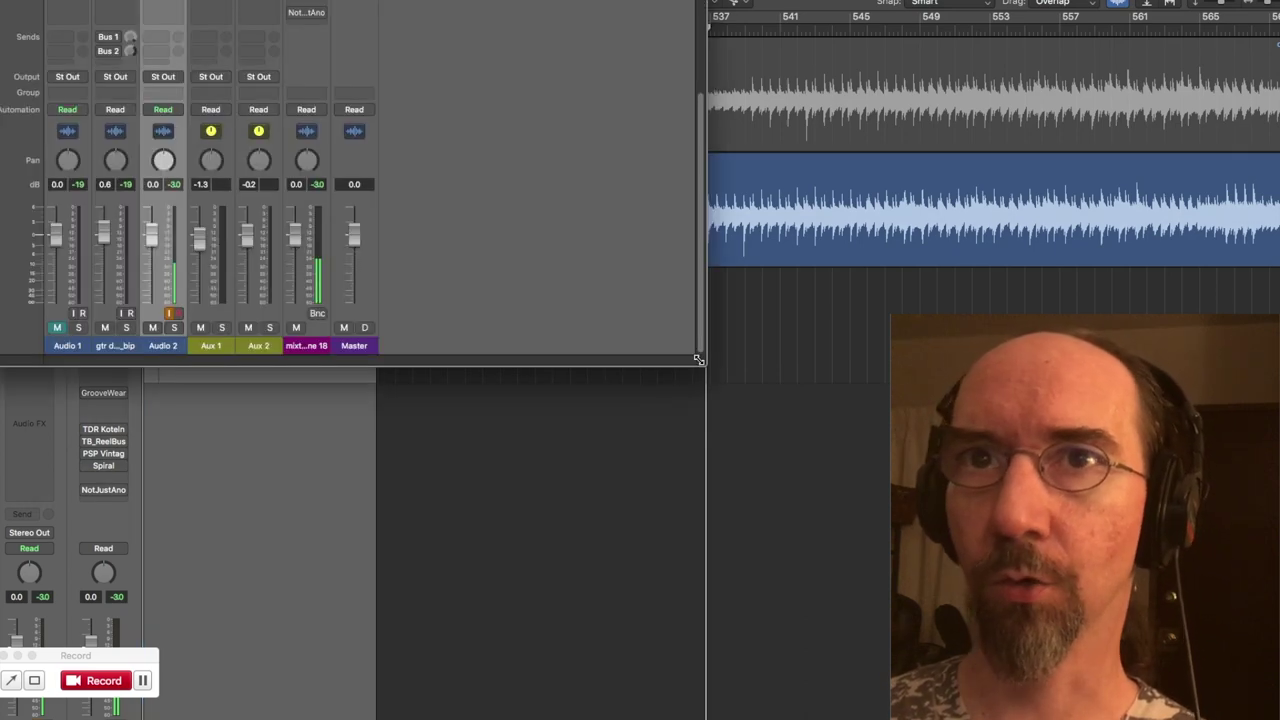
drag(698, 358, 766, 424)
drag(371, 2, 556, 160)
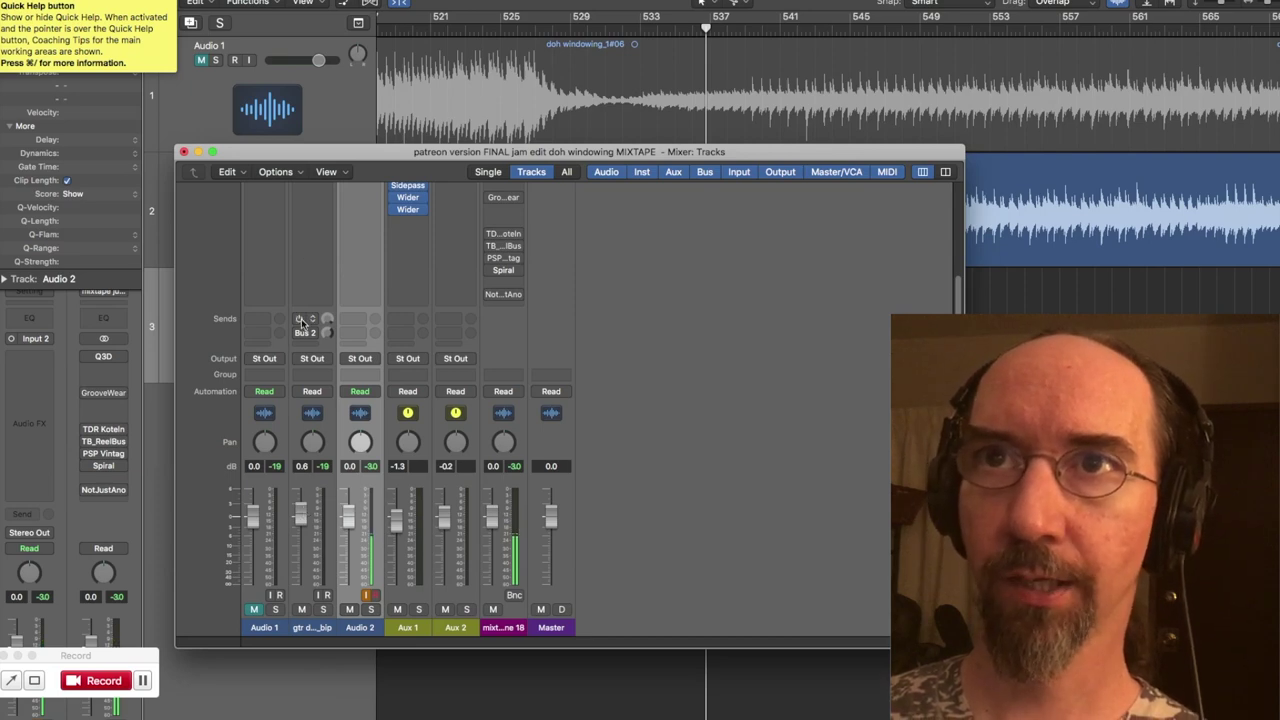
scroll(303, 322, up, 3)
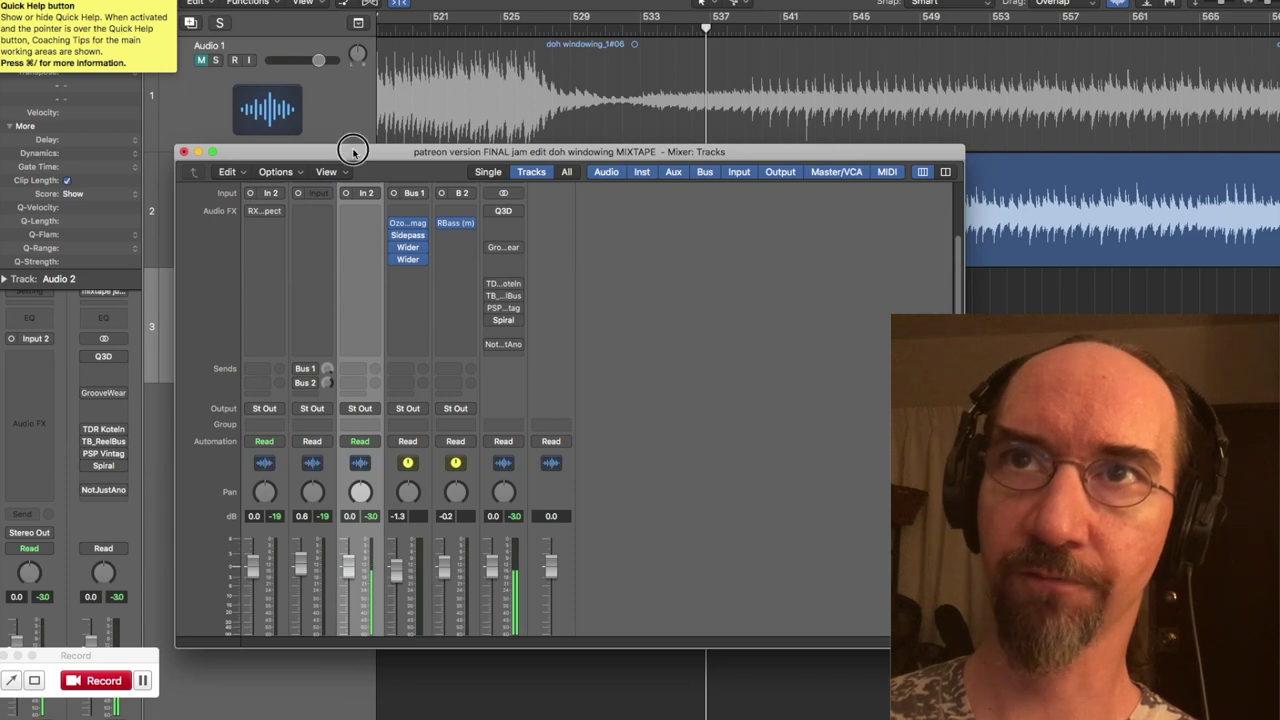
drag(353, 151, 333, 86)
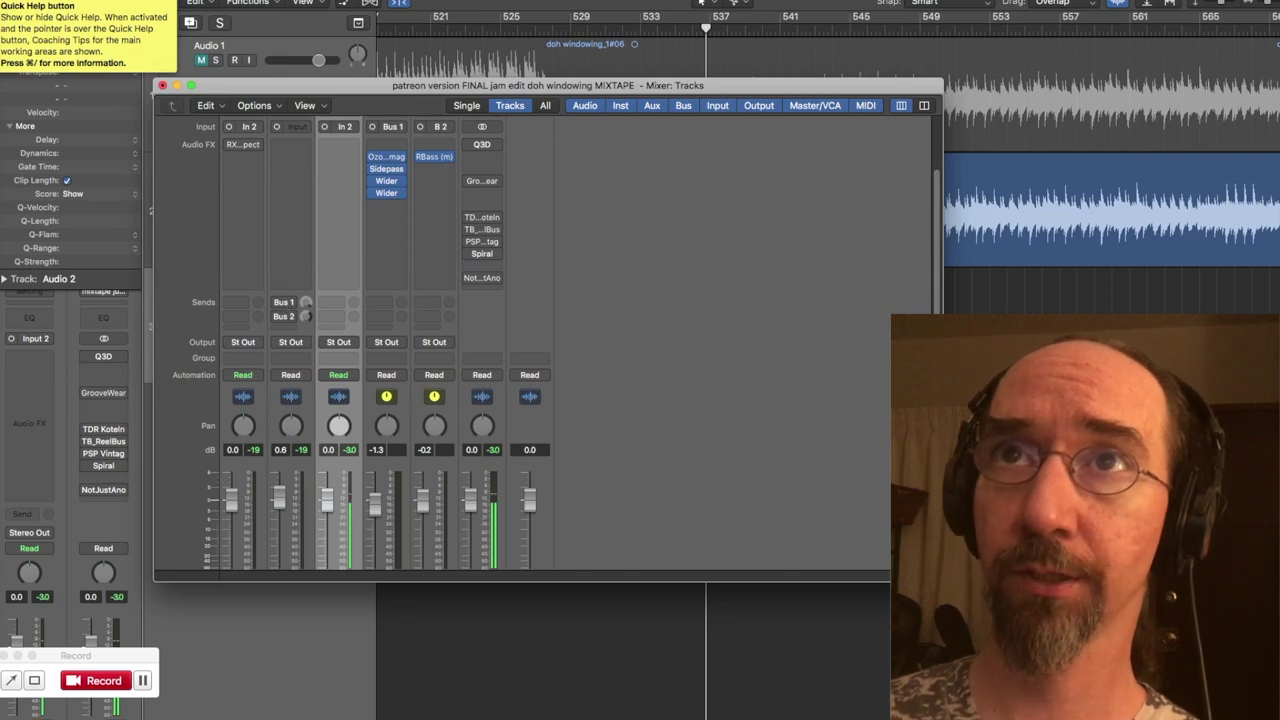
key(super+w)
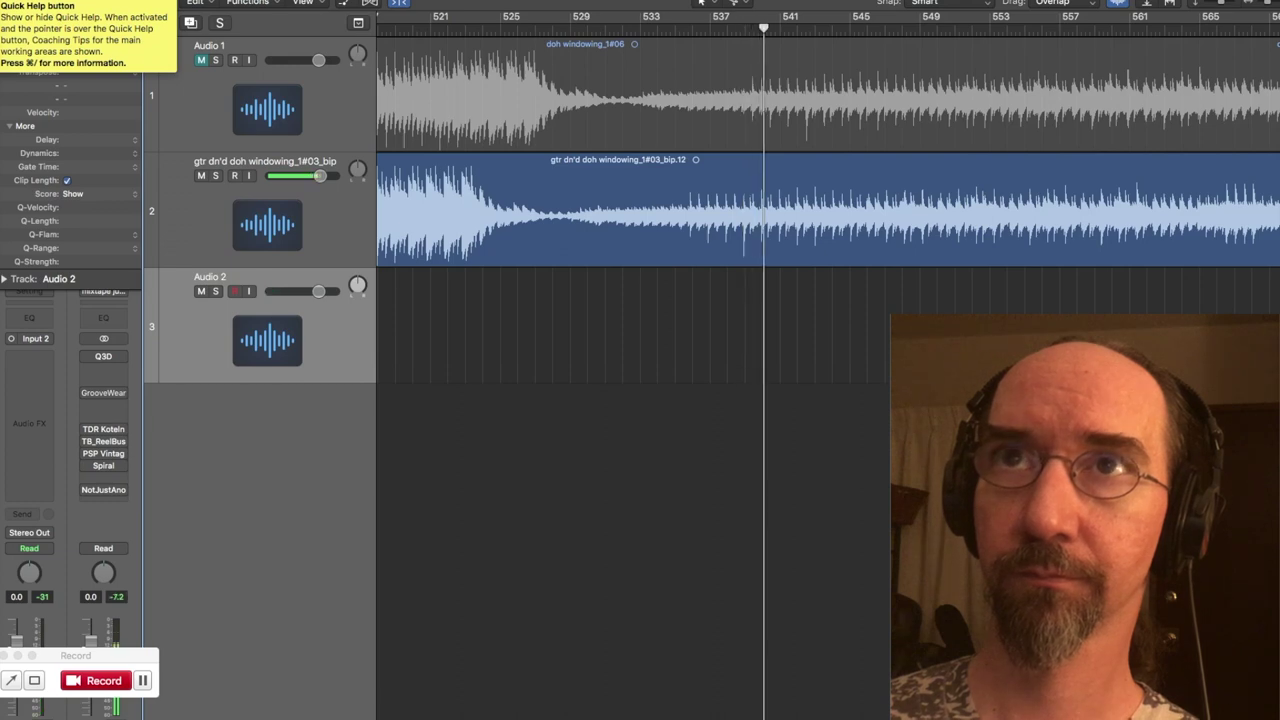
Turn on input monitoring on Audio 2 and enable the Bus 1 send on the guitar bounce channel in the mixer
click(249, 291)
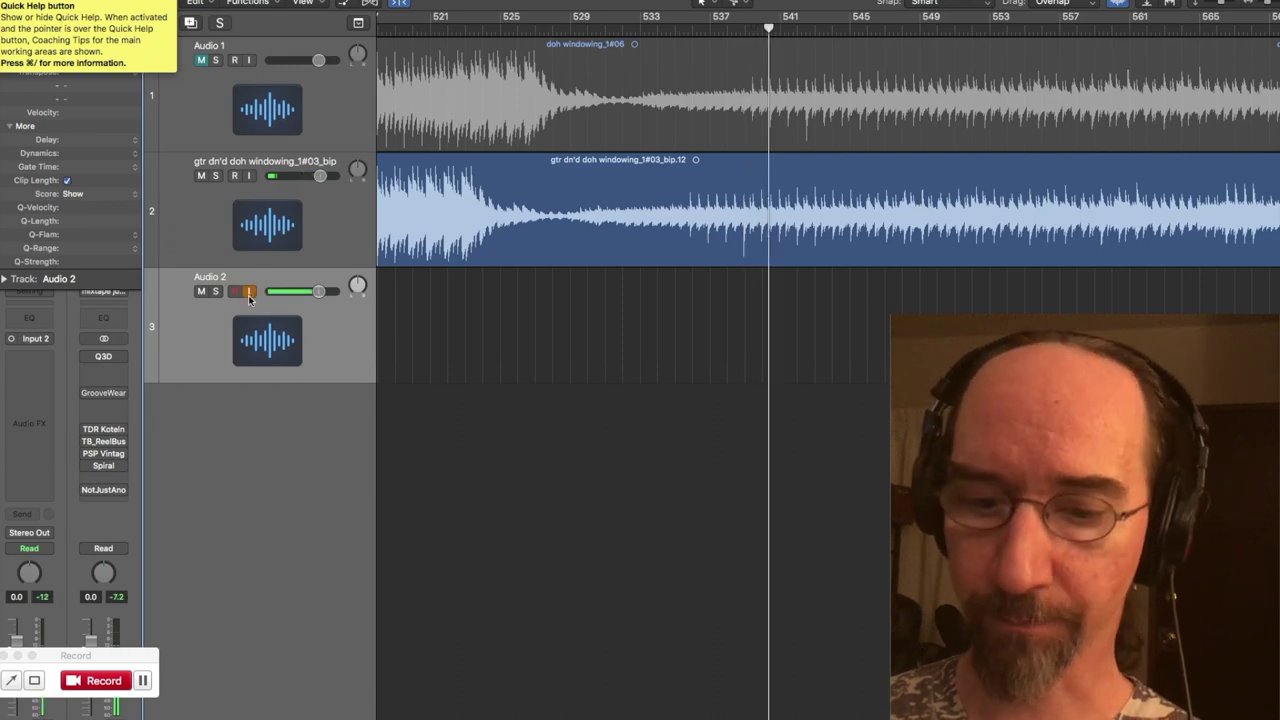
key(x)
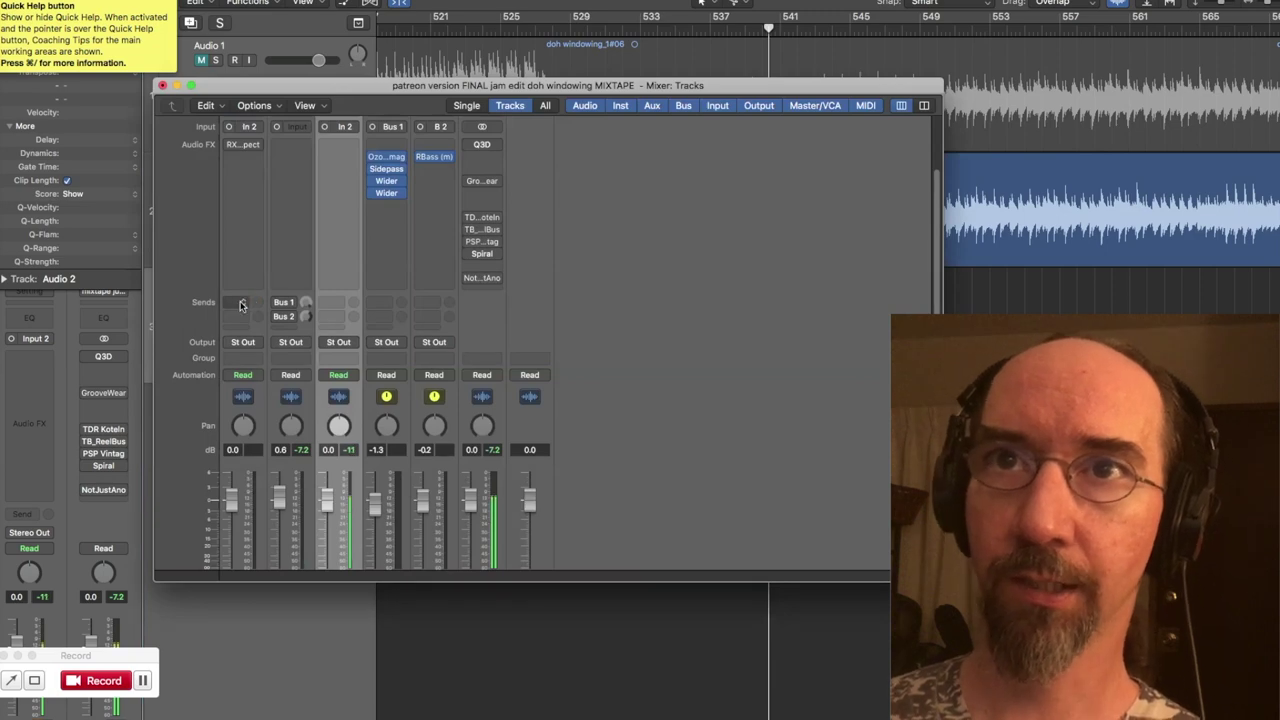
click(279, 304)
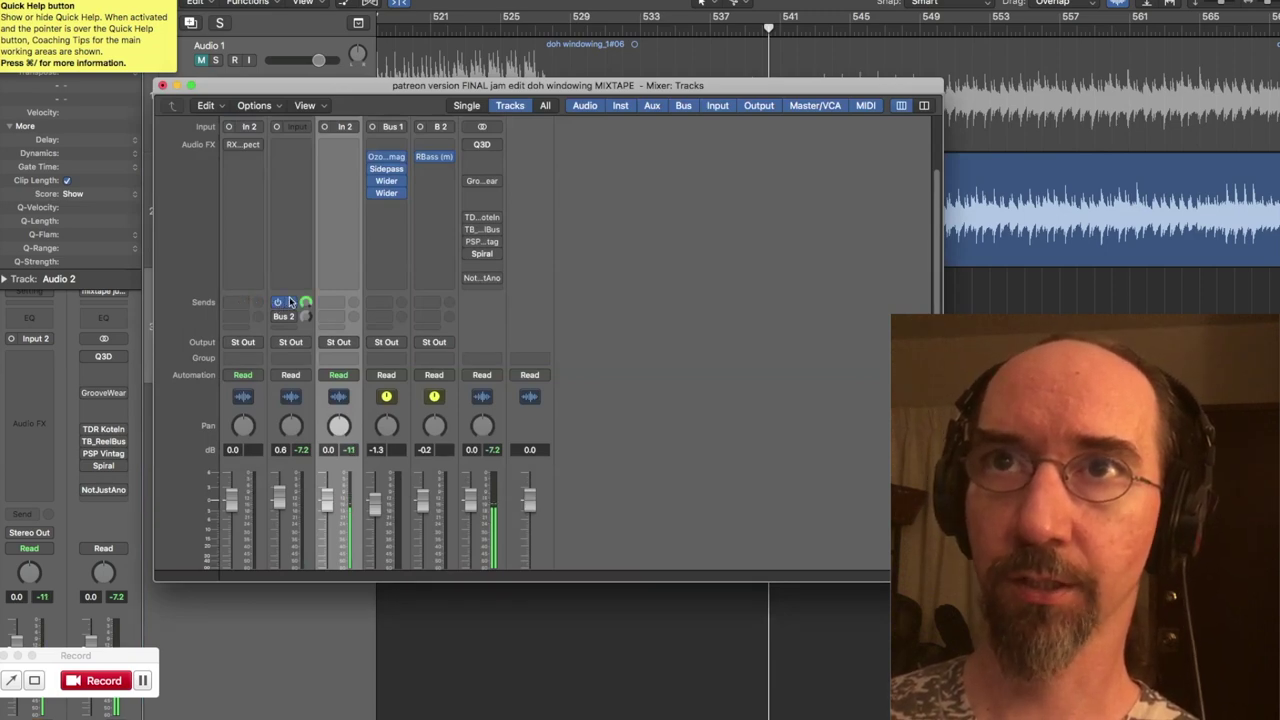
Play the guitar bounce track with its Bus 1 send active, then turn input monitoring back on for Audio 2
drag(335, 90, 730, 338)
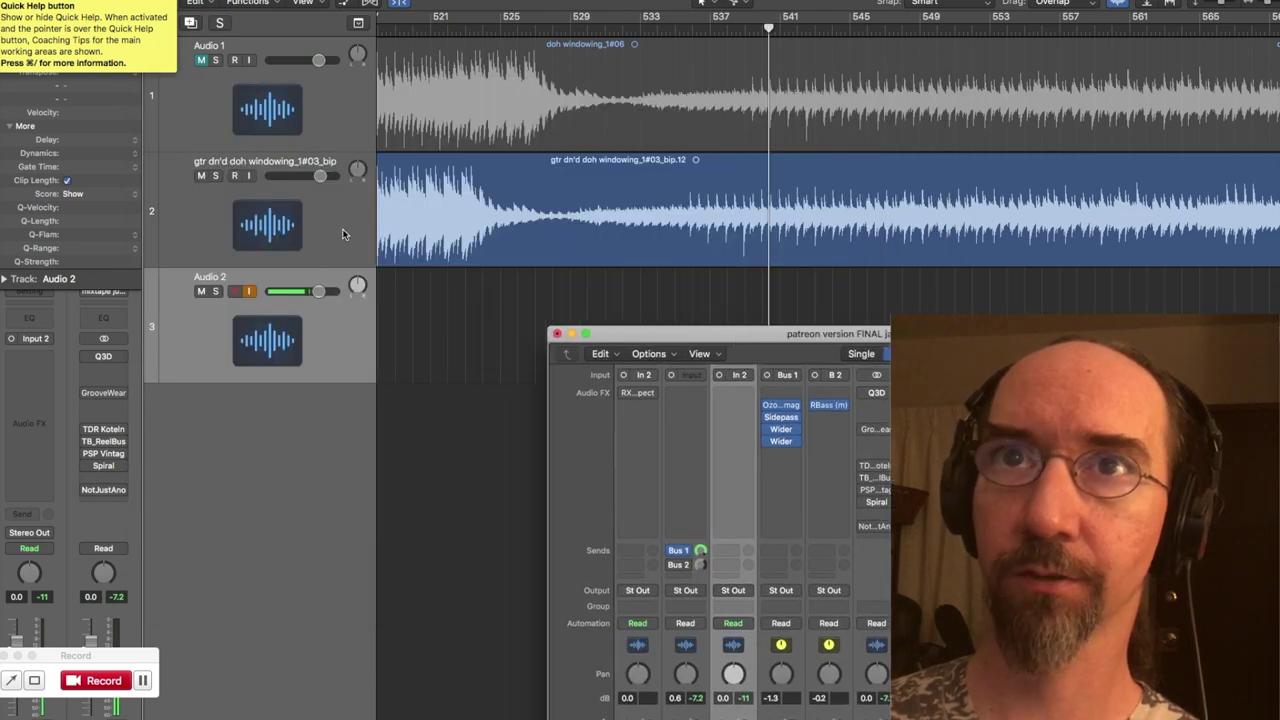
click(342, 234)
key(space)
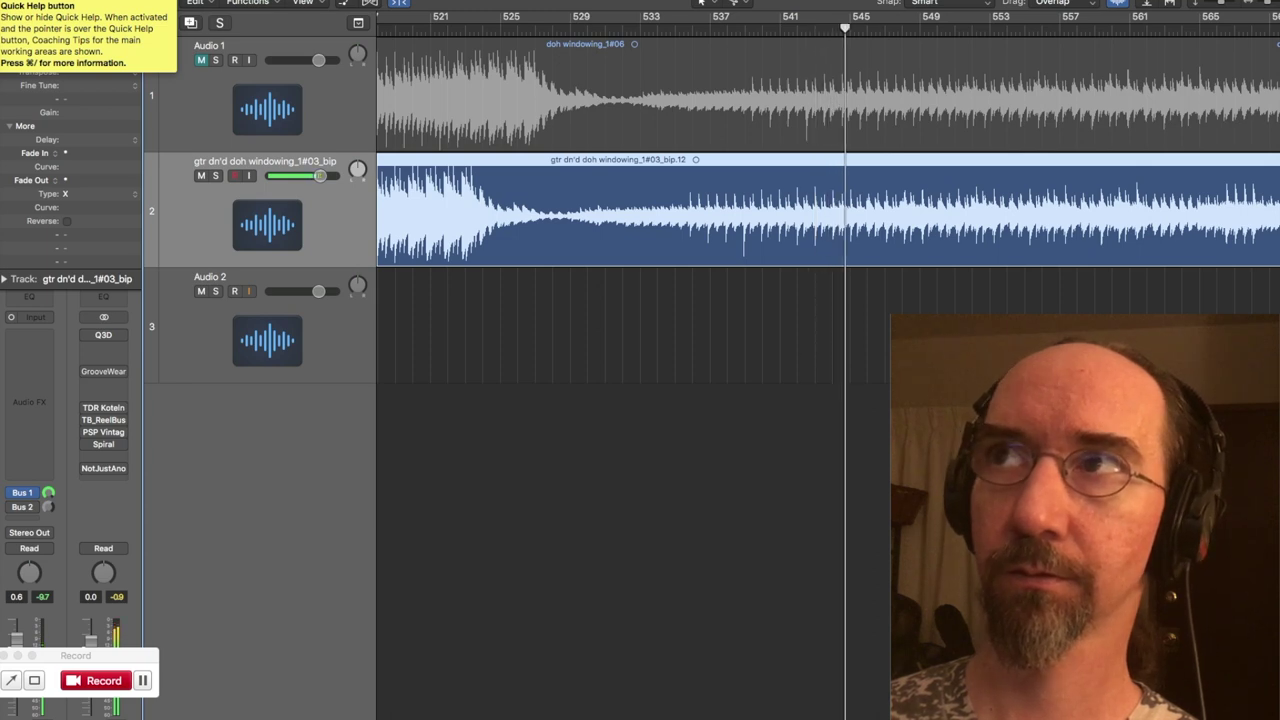
click(248, 291)
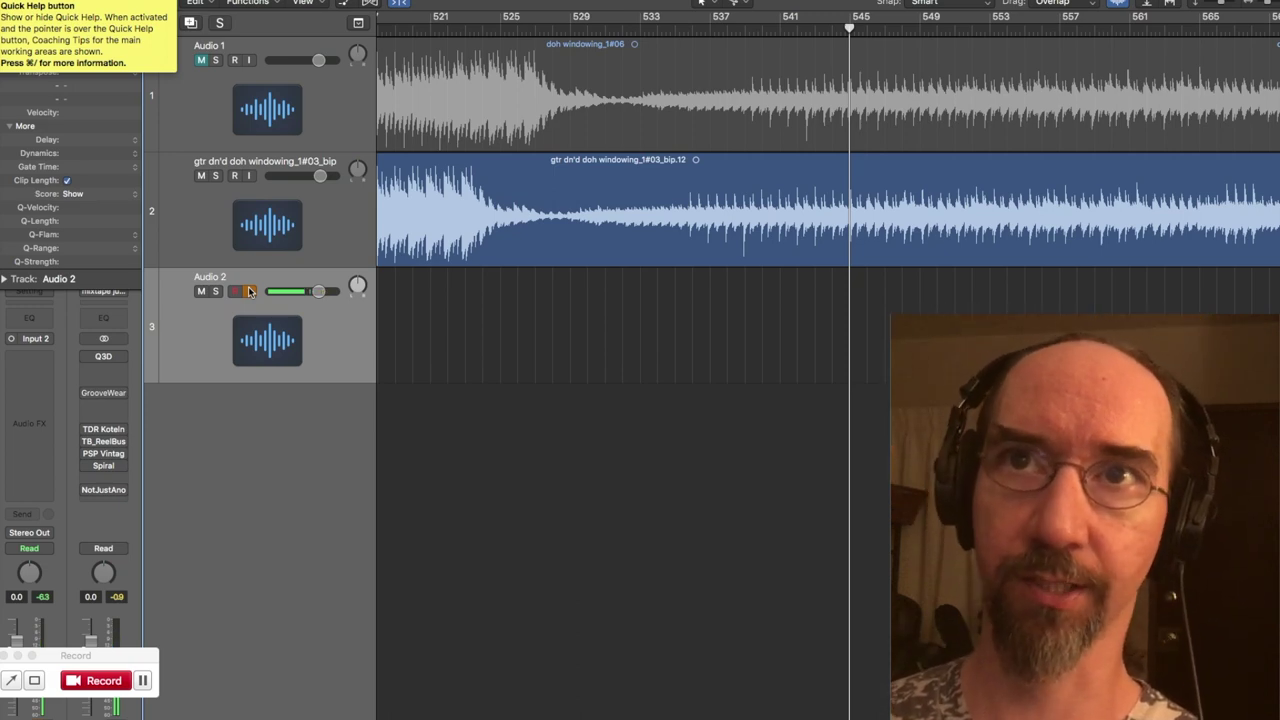
Open the mixer and the Ozone Imager on the Bus 1 aux channel, placing its window beside that channel's effects
key(super+2)
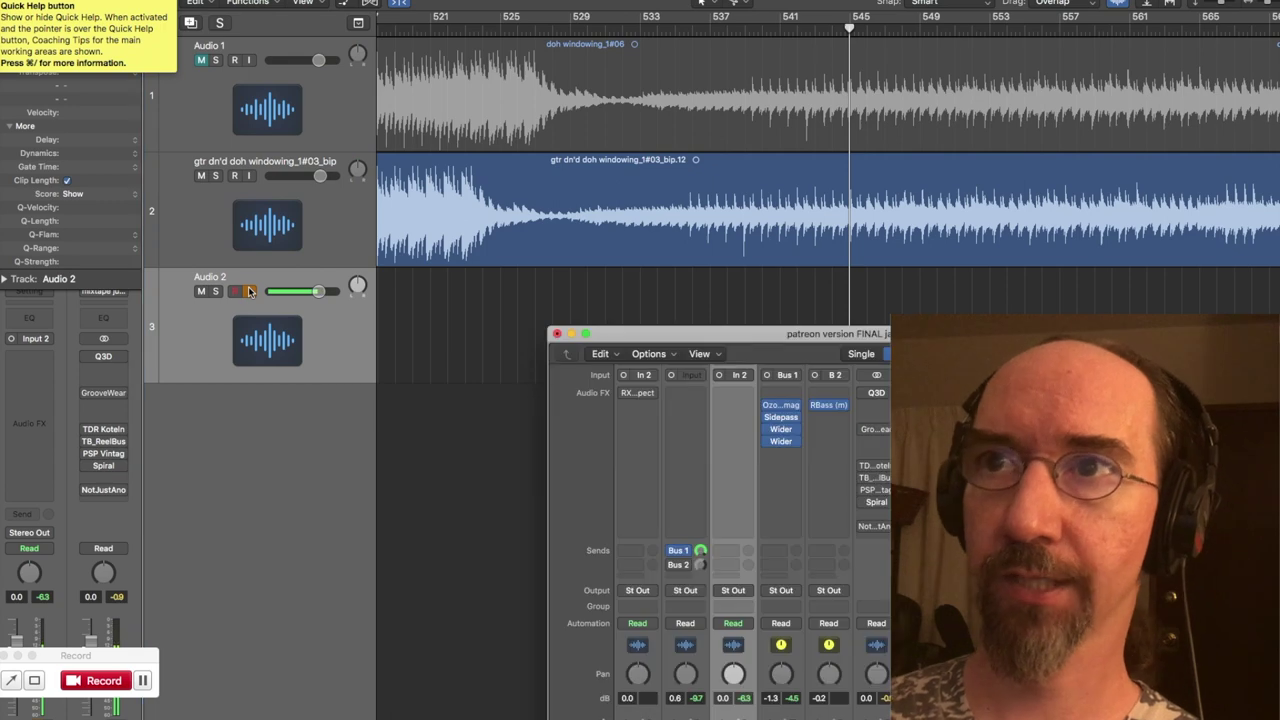
drag(838, 333, 466, 61)
mouse_move(410, 133)
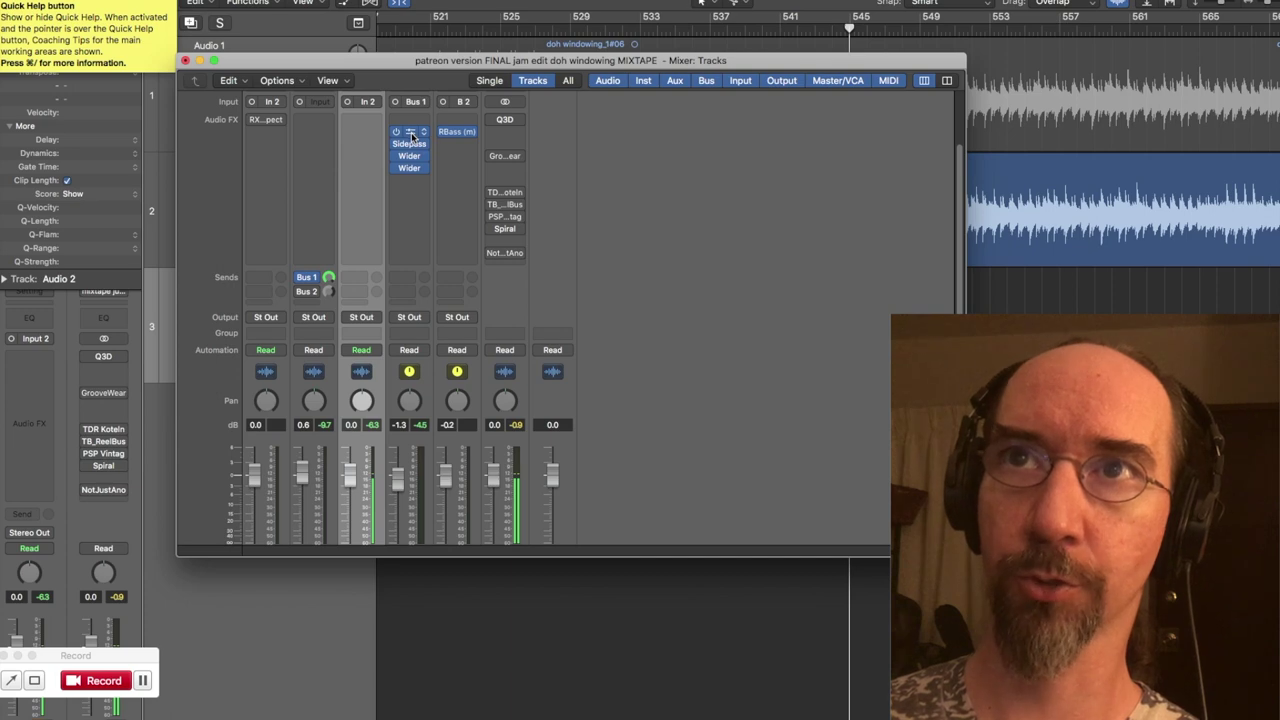
click(410, 134)
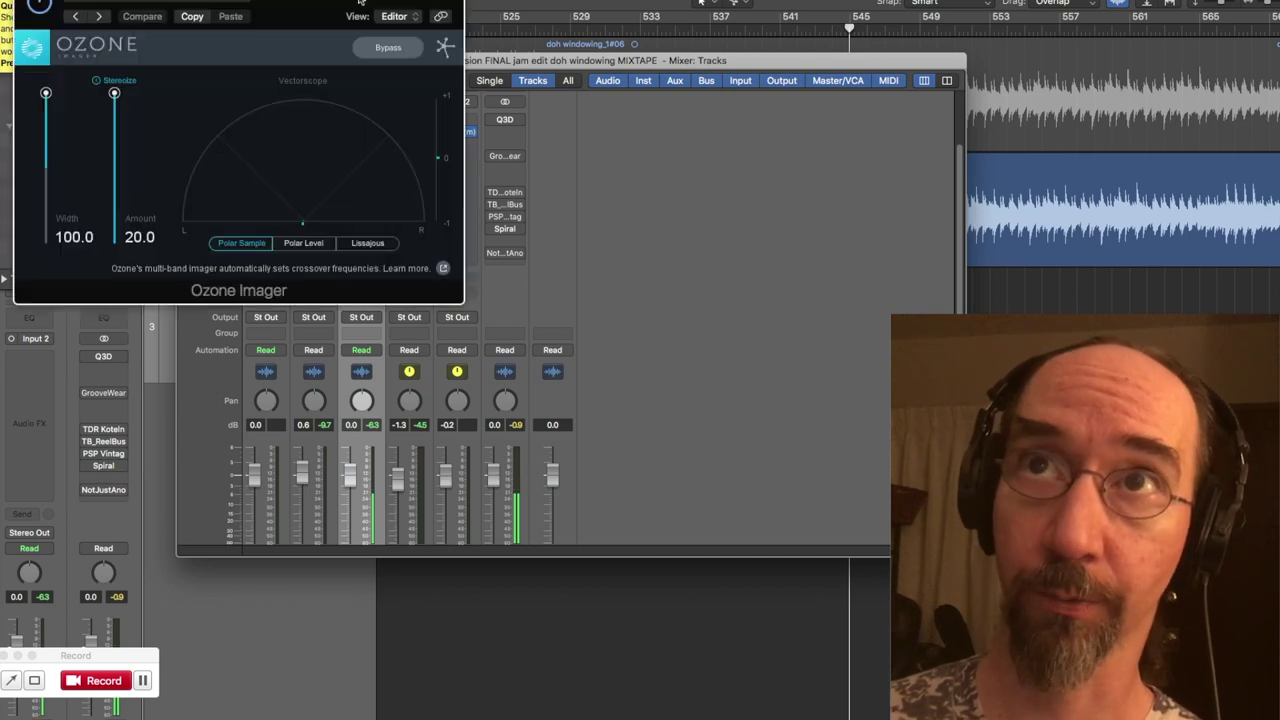
drag(340, 8, 594, 135)
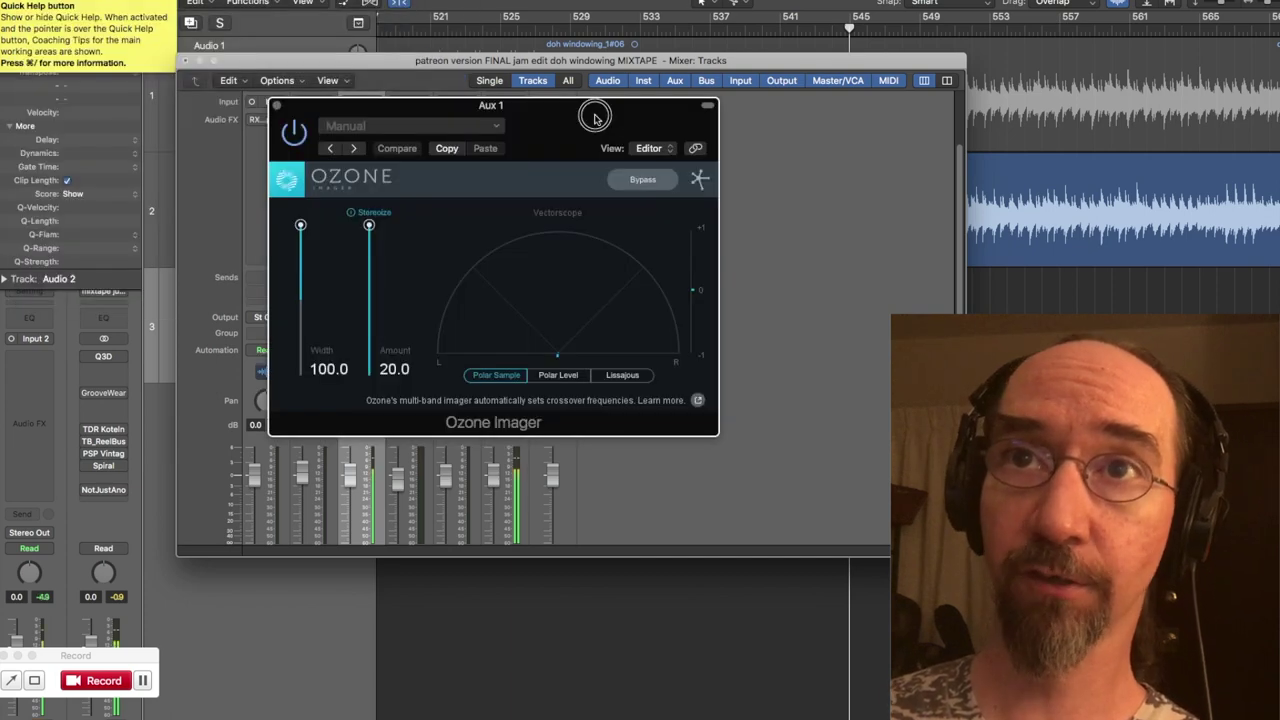
drag(594, 118, 559, 108)
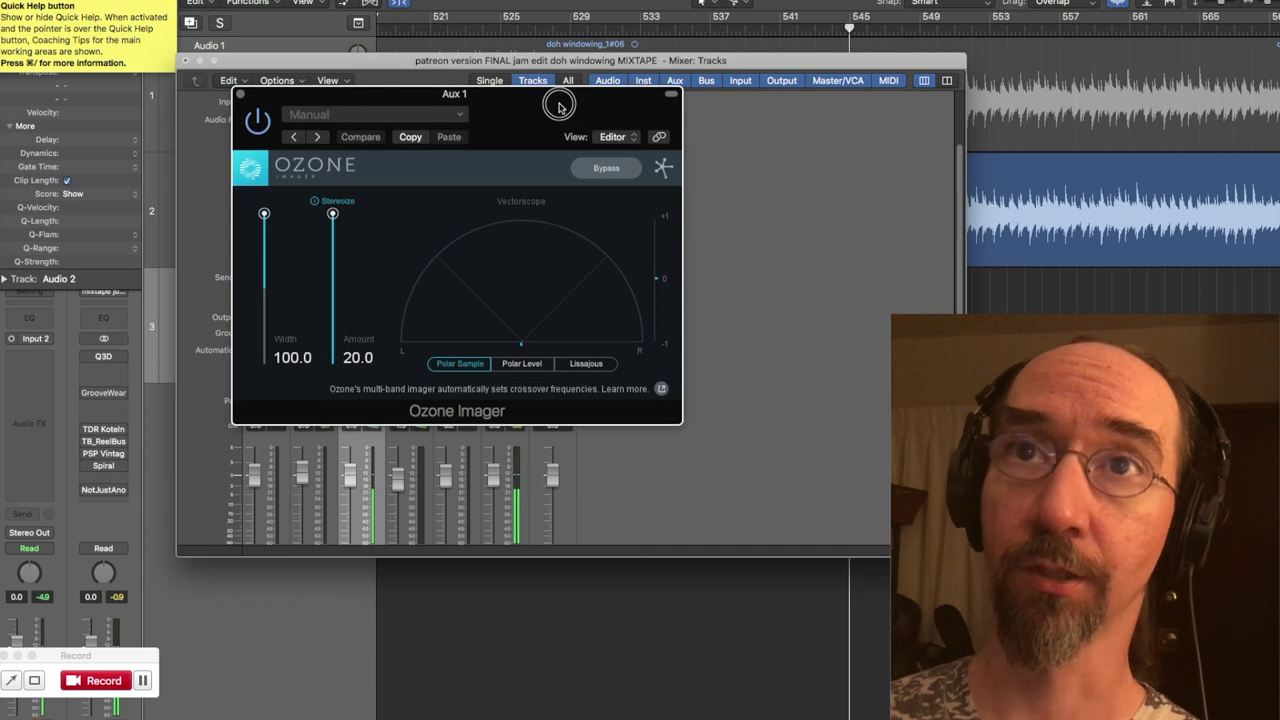
drag(634, 101, 934, 97)
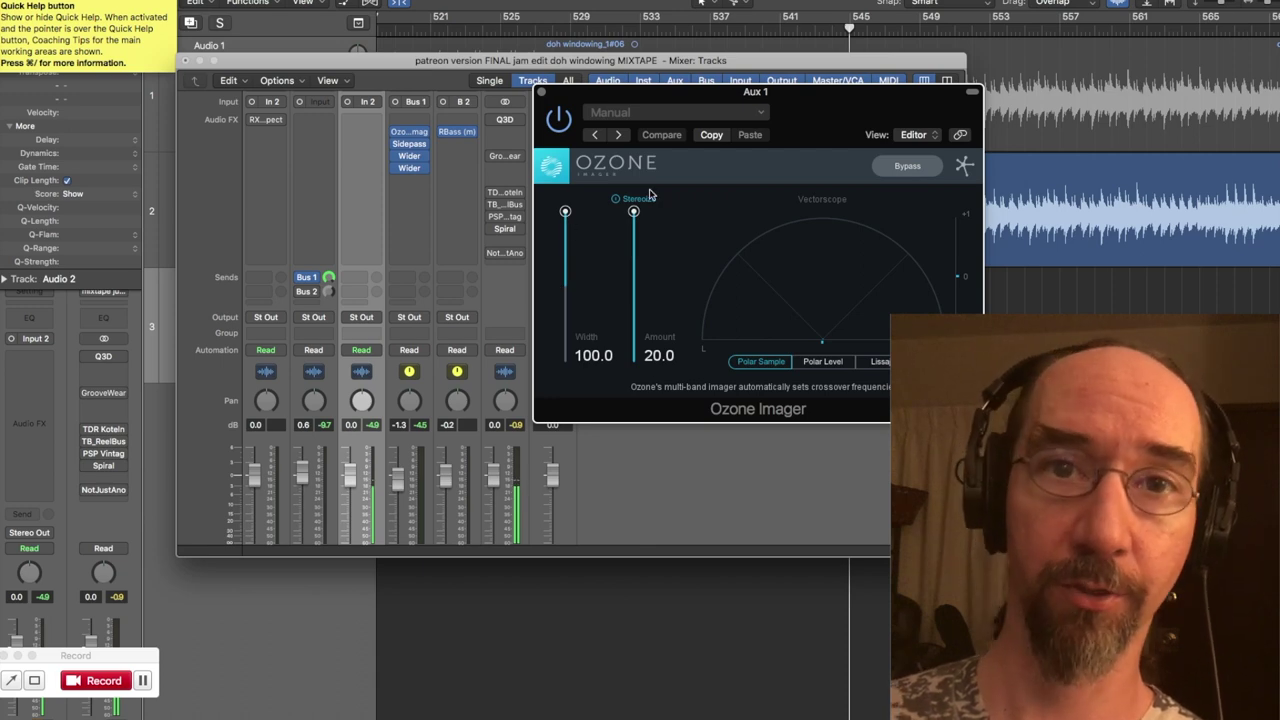
With the mixer hidden, play the guitar bounce and lower Ozone Imager's Stereoize amount to 1.0 and its width to 0.0
drag(319, 58, 573, 20)
click(269, 257)
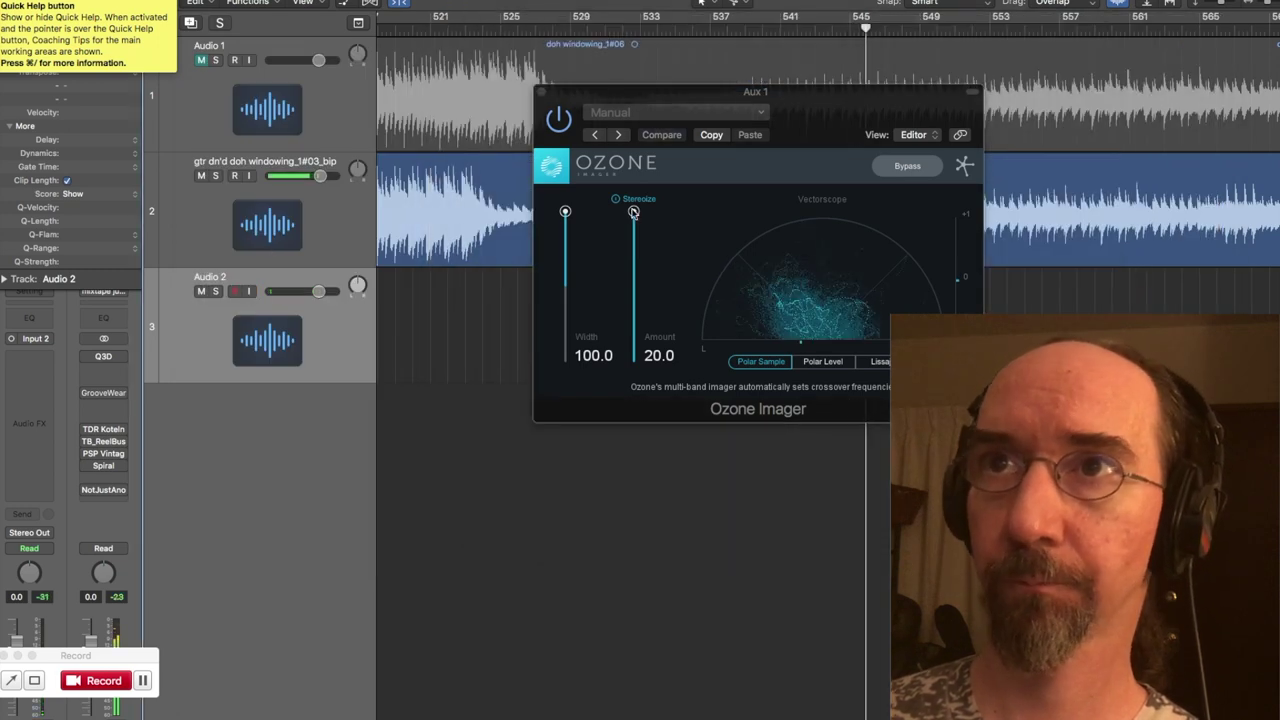
drag(633, 212, 632, 385)
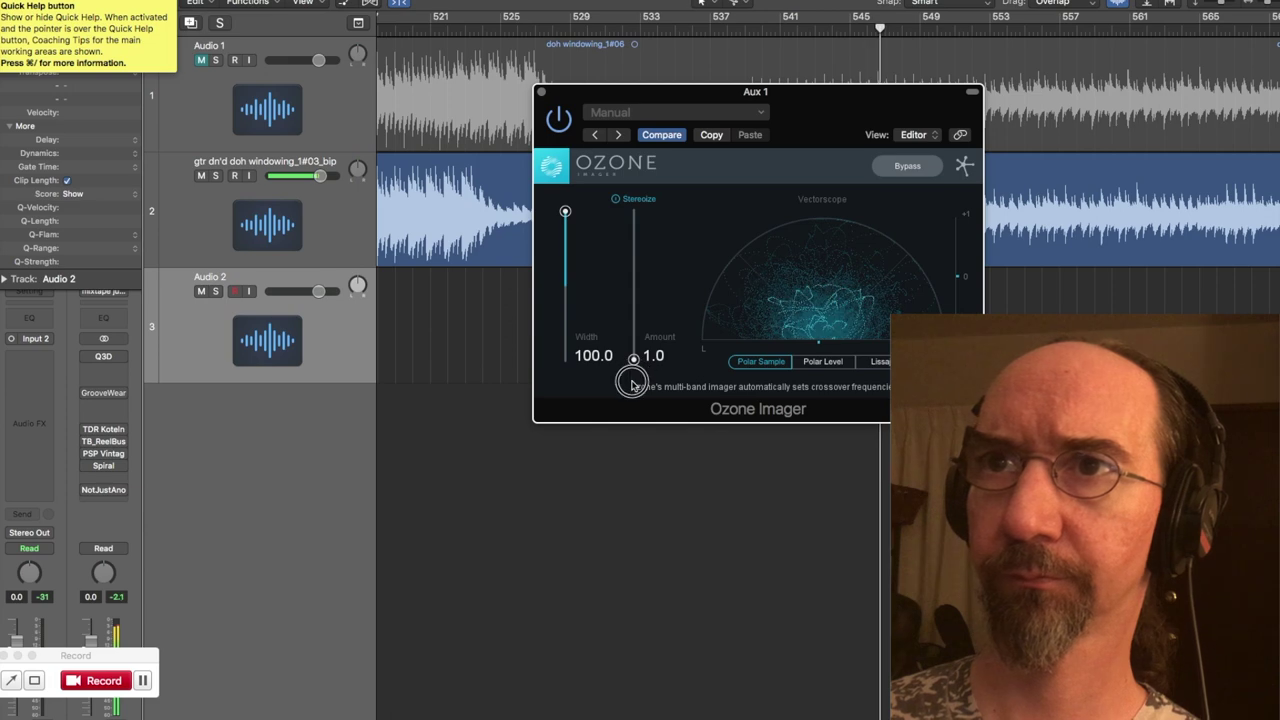
drag(568, 270, 566, 289)
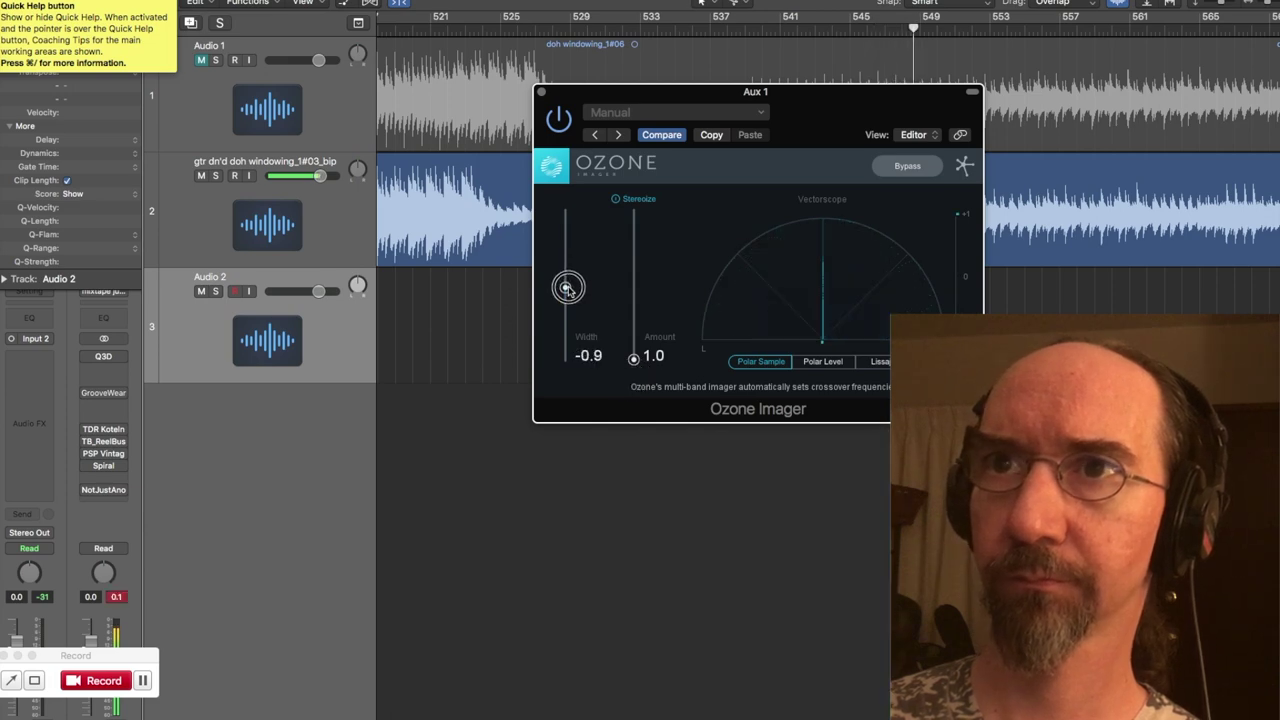
alt+click(566, 288)
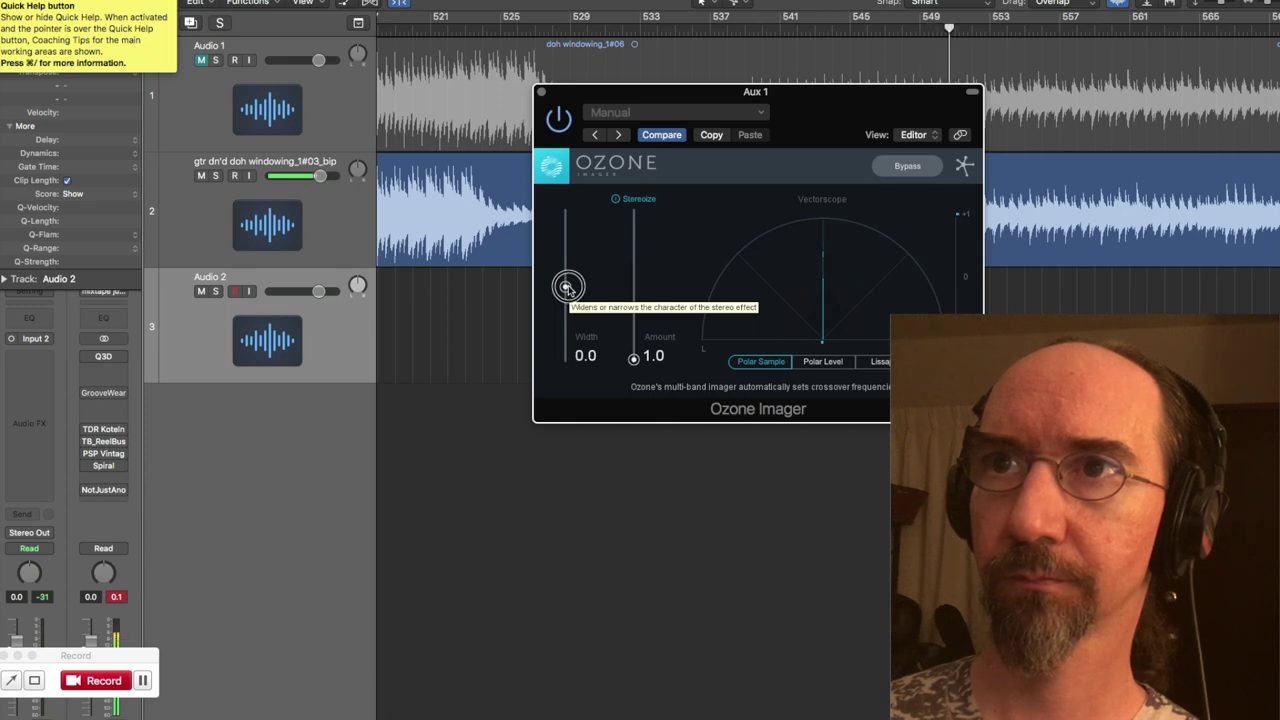
Set Ozone Imager's width back to 100.0 and its Stereoize amount to 20.0, and move its window below the audio tracks
drag(566, 288, 577, 205)
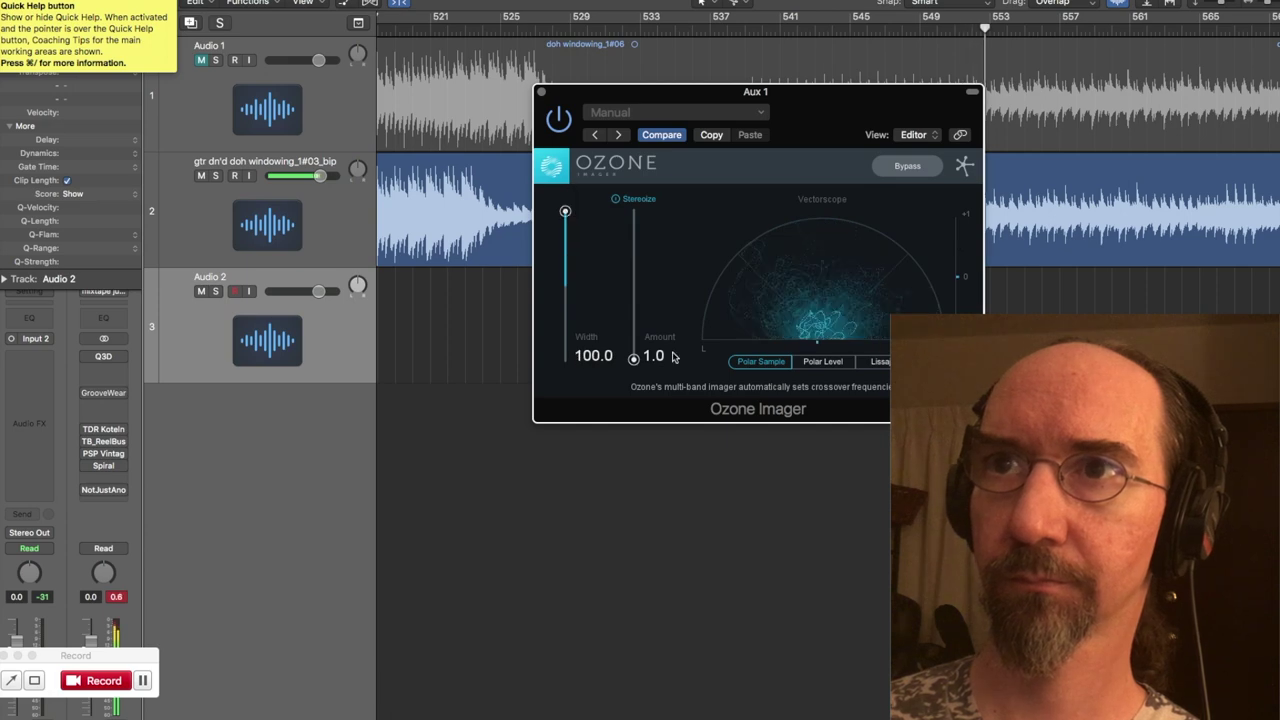
drag(633, 358, 640, 203)
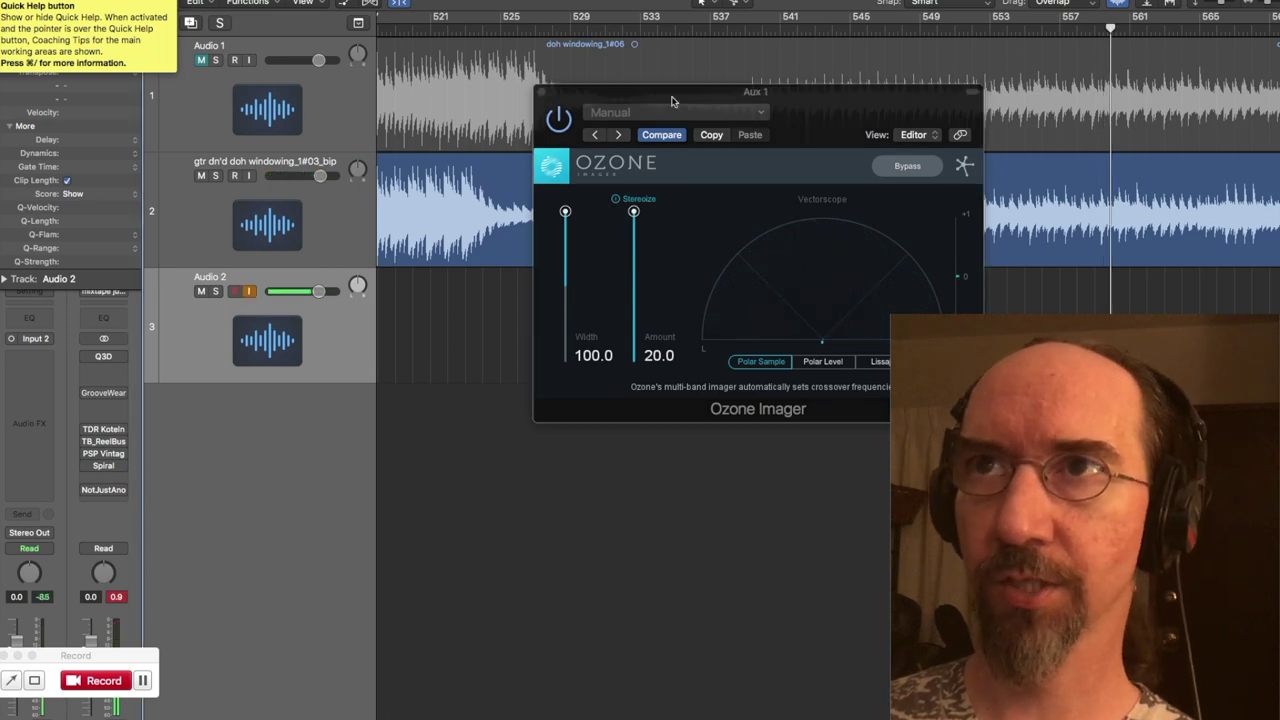
drag(672, 101, 579, 113)
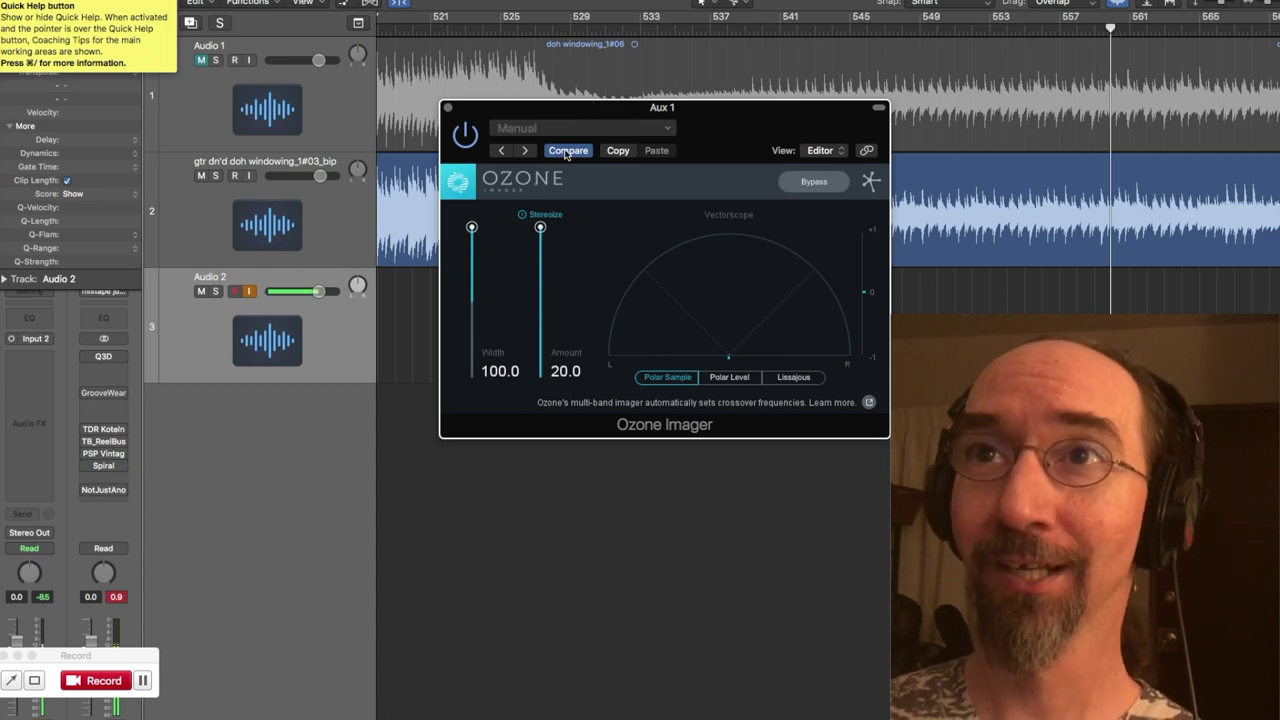
drag(564, 118, 521, 289)
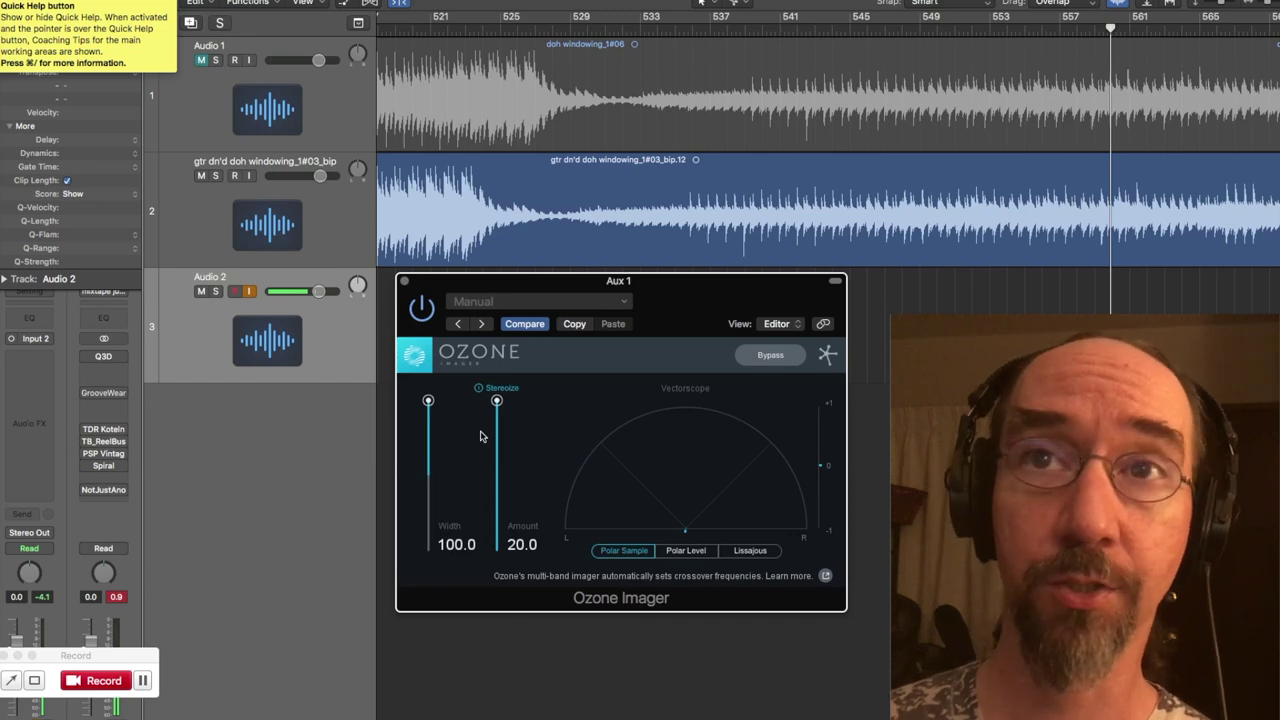
Bring the mixer back into view and close the Ozone Imager window
key(x)
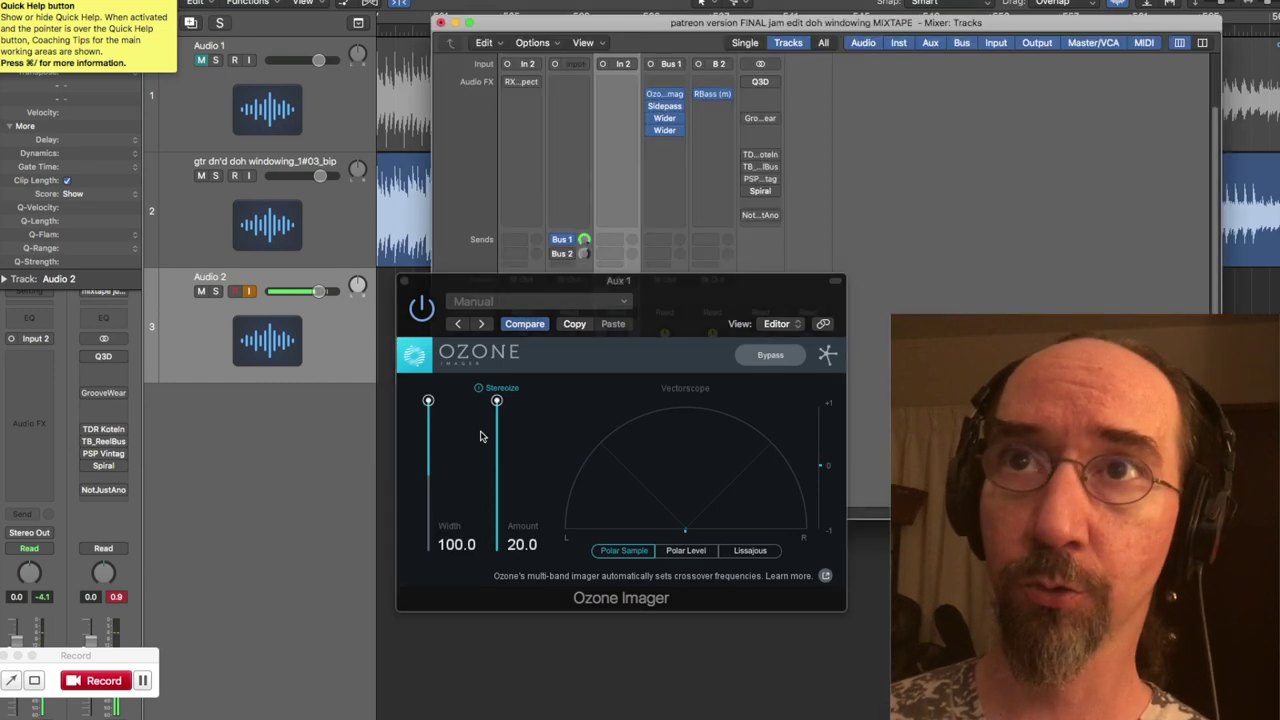
drag(681, 301, 309, 188)
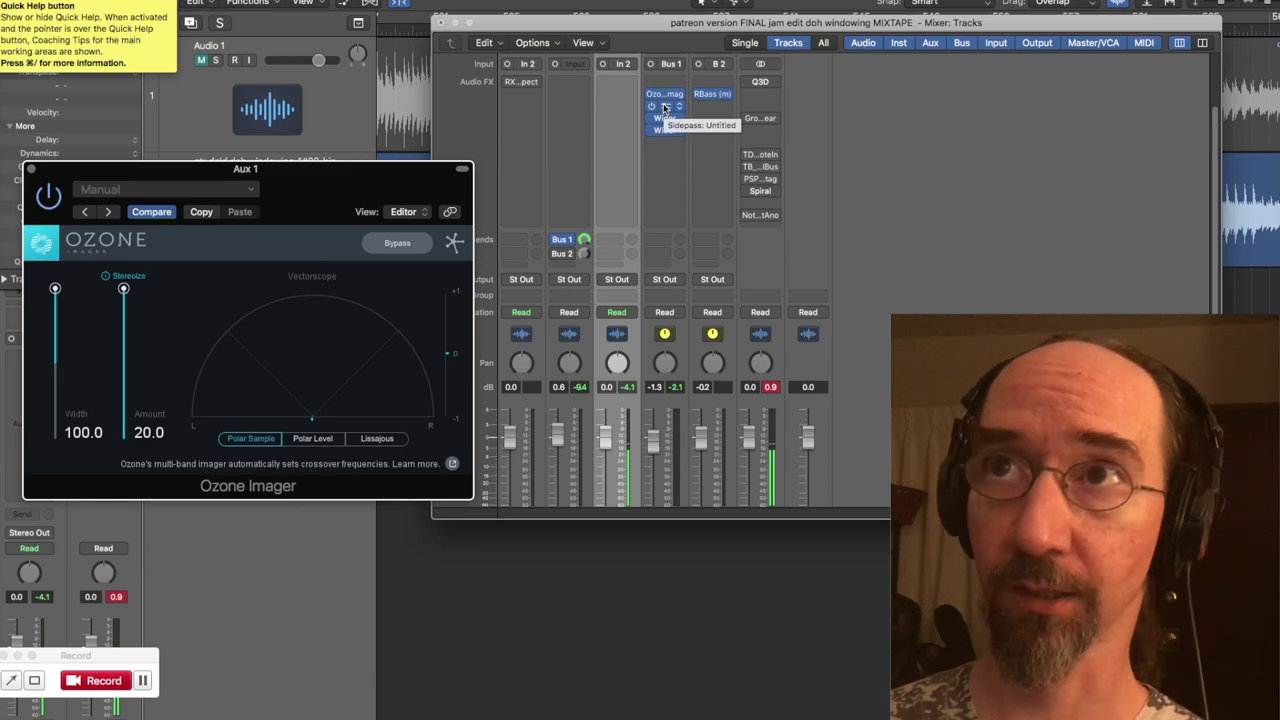
drag(119, 188, 845, 250)
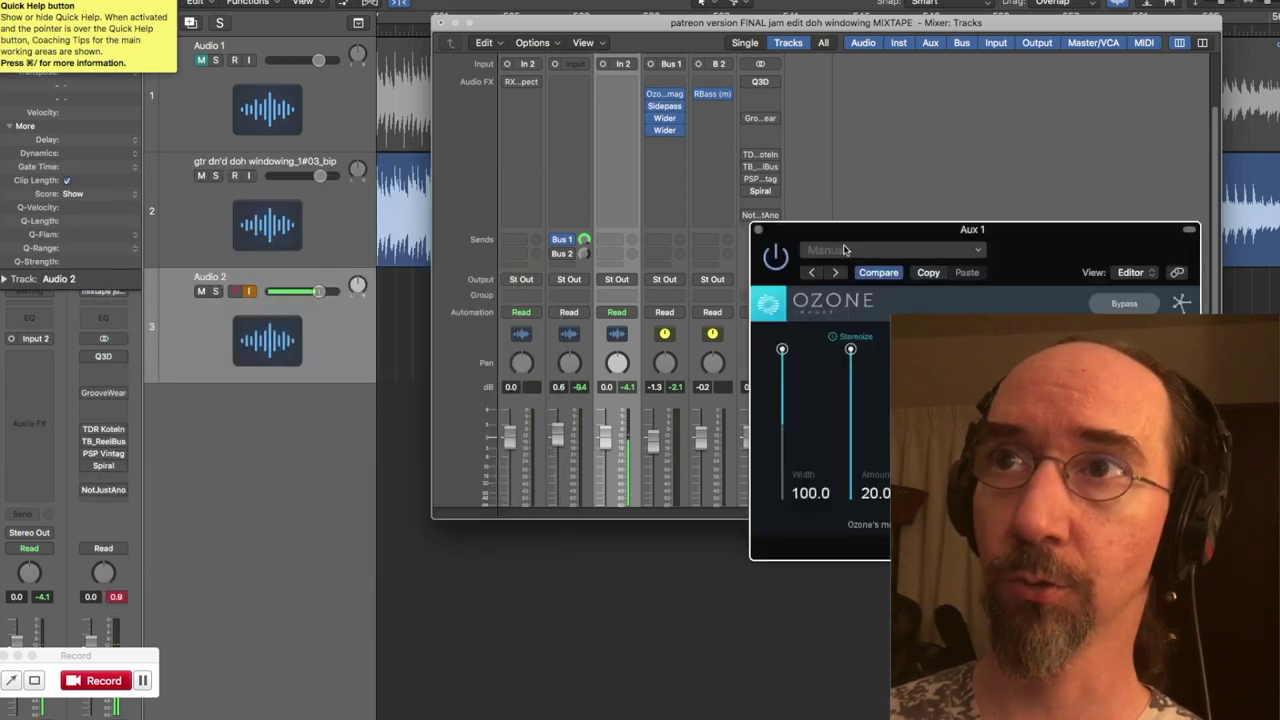
click(758, 229)
During playback, bypass and re-enable the Wider and Sidepass effects on the Bus 1 aux channel, then turn on input monitoring for Audio 2
mouse_move(670, 94)
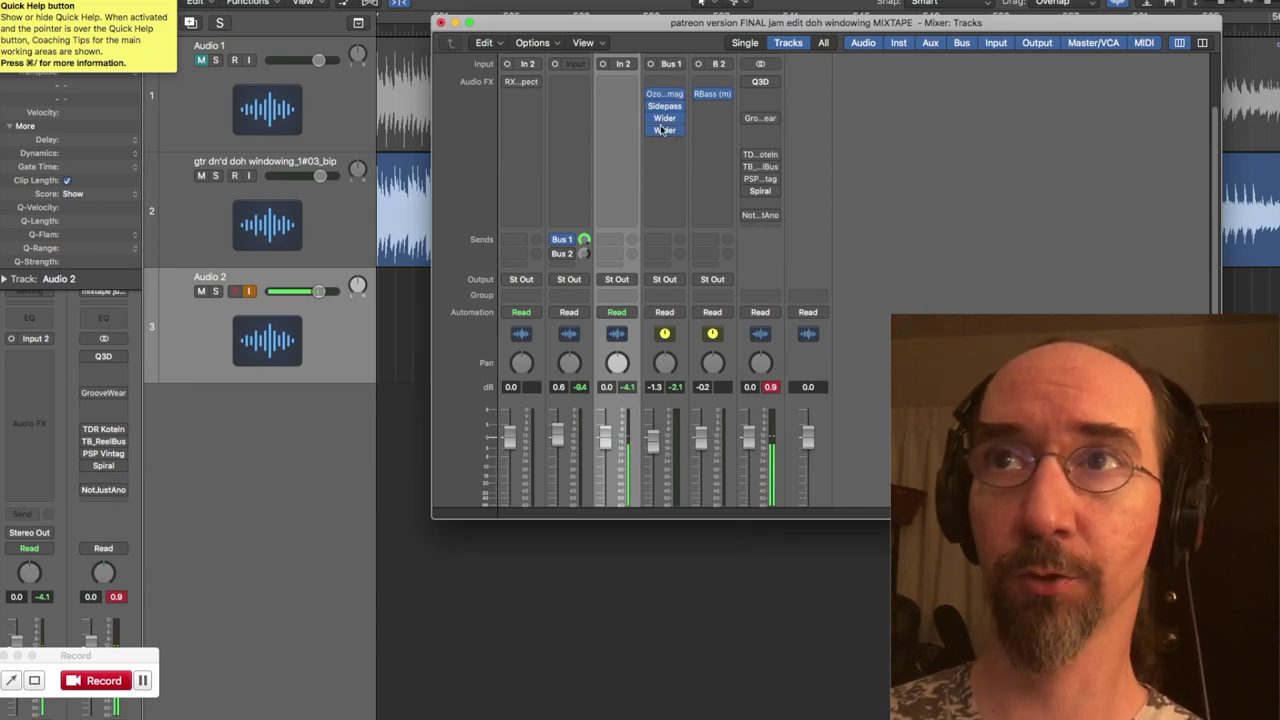
mouse_move(666, 119)
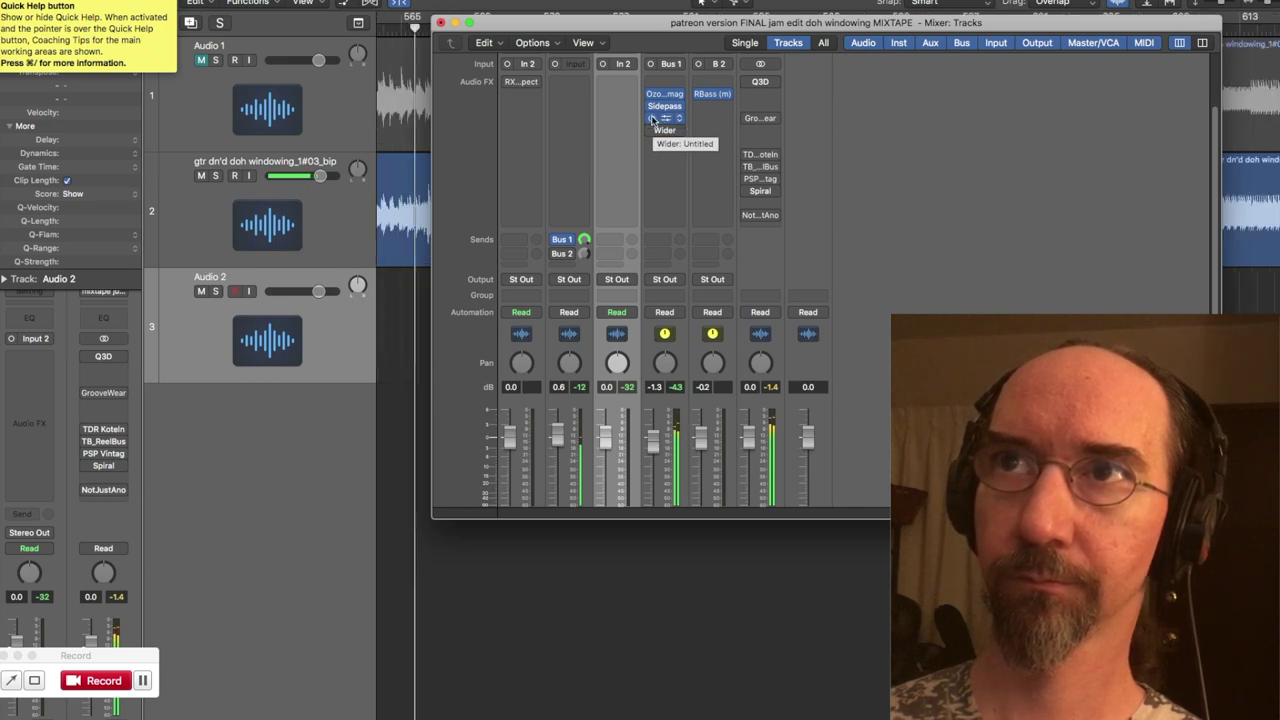
click(651, 131)
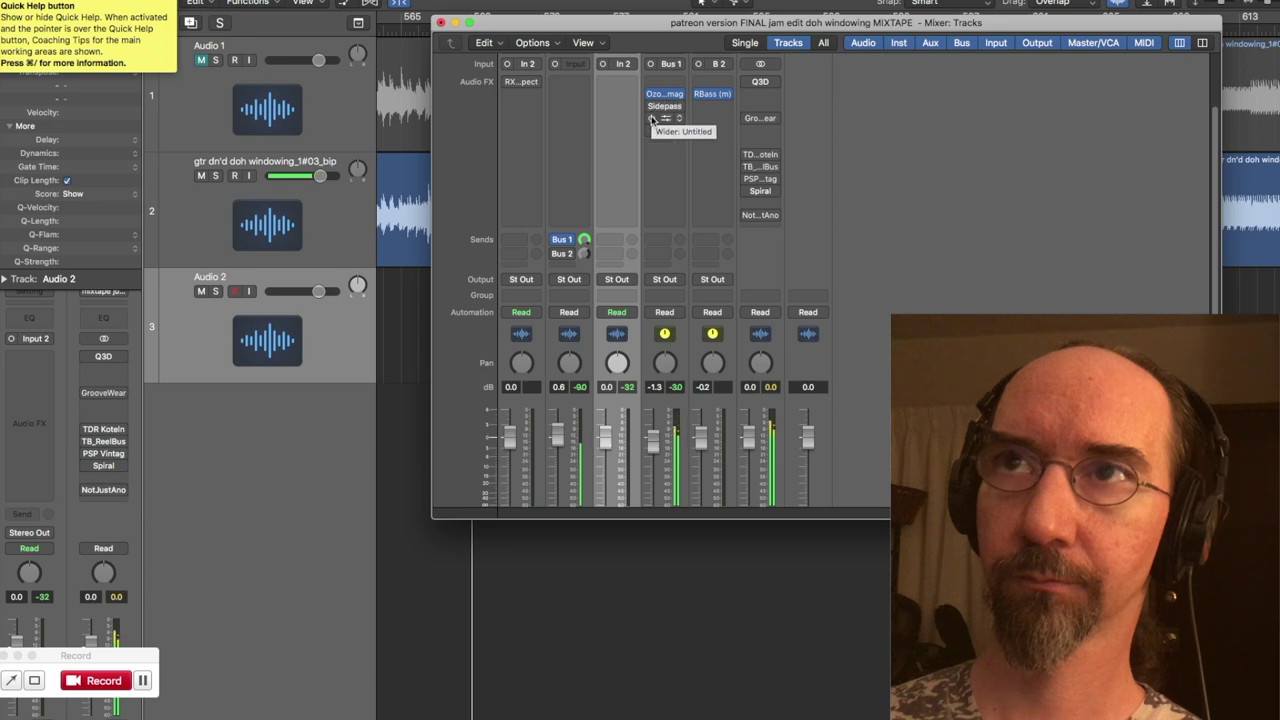
click(651, 119)
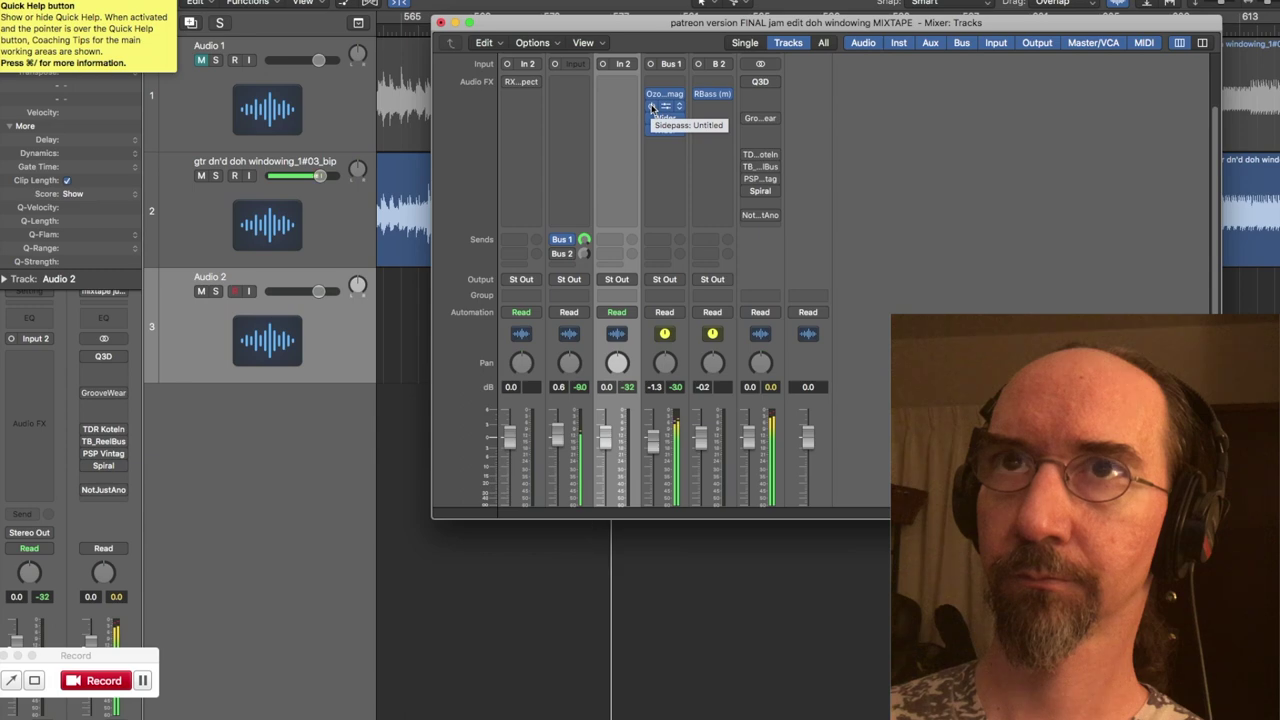
click(249, 291)
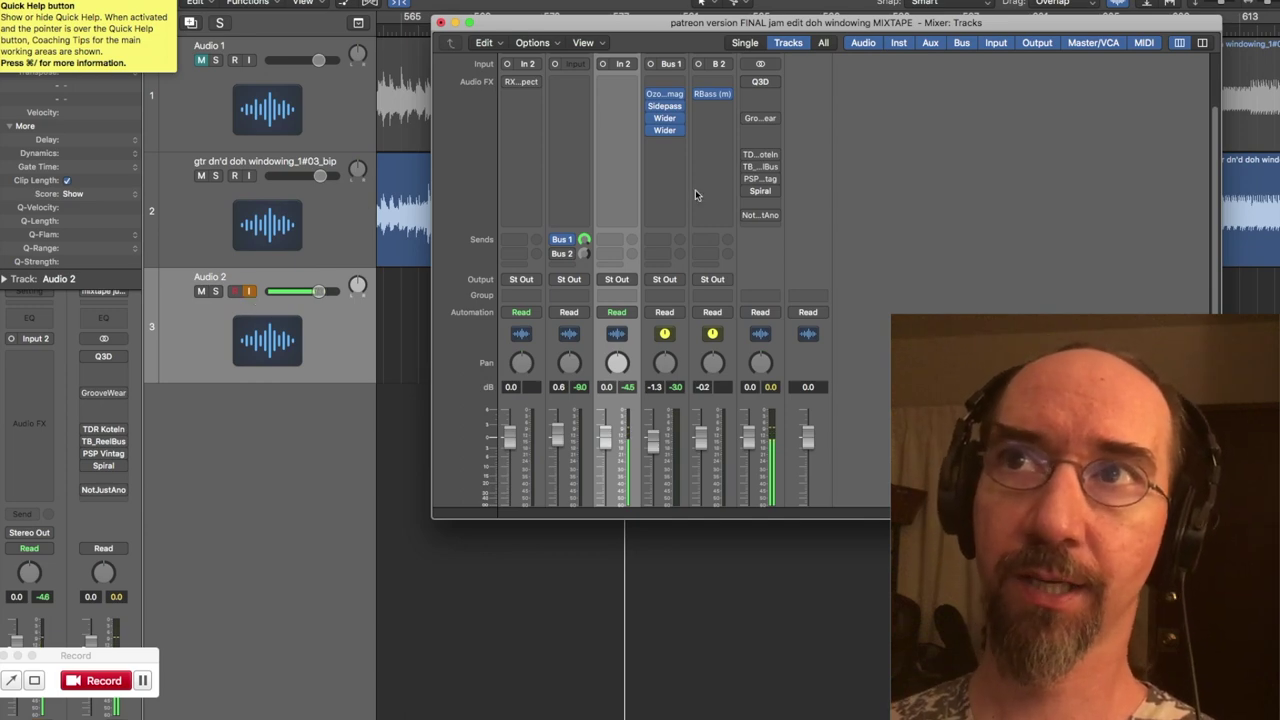
Open the Sidepass effect on the Bus 1 aux channel and move its window clear of the channel strips' effects and sends
click(664, 106)
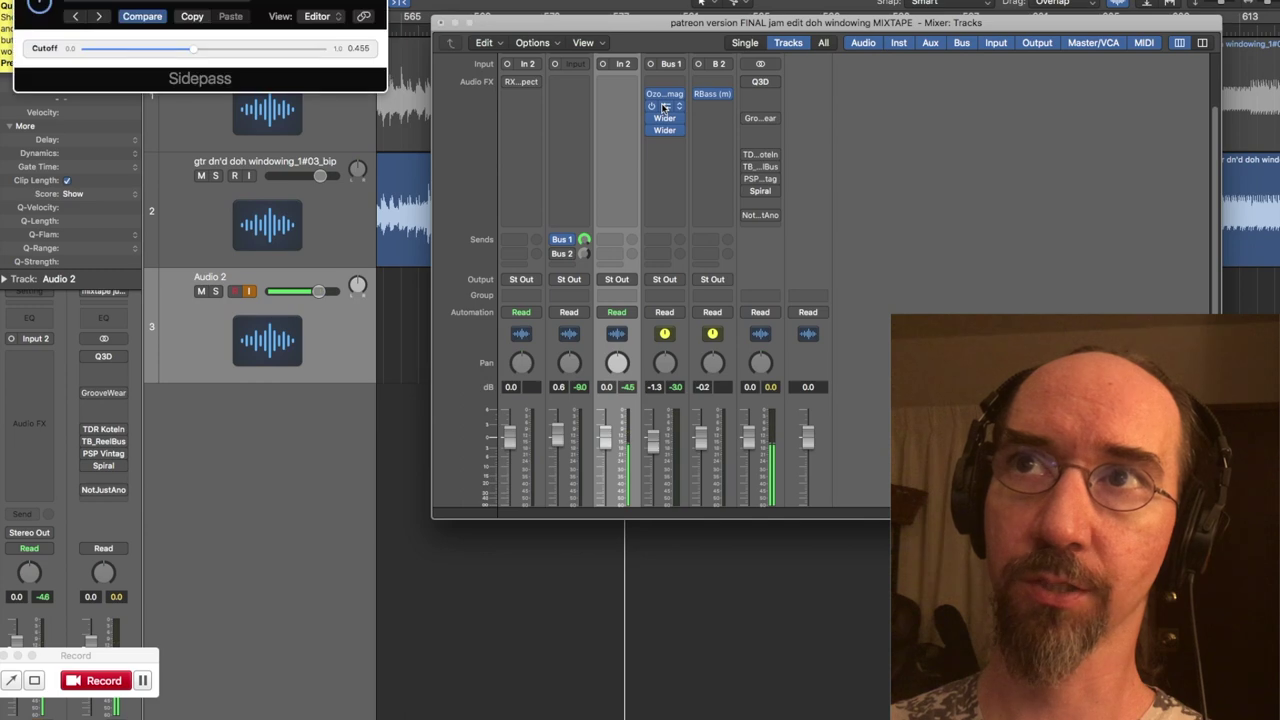
drag(270, 0, 697, 241)
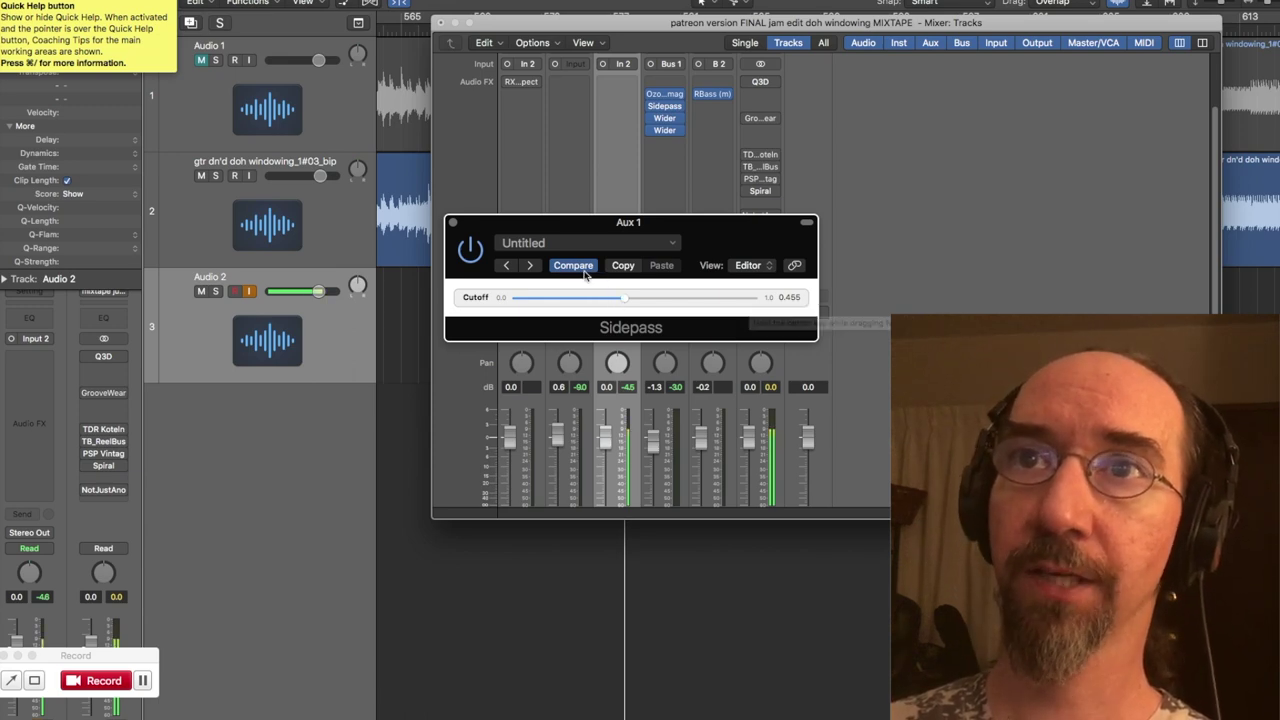
drag(485, 246, 472, 293)
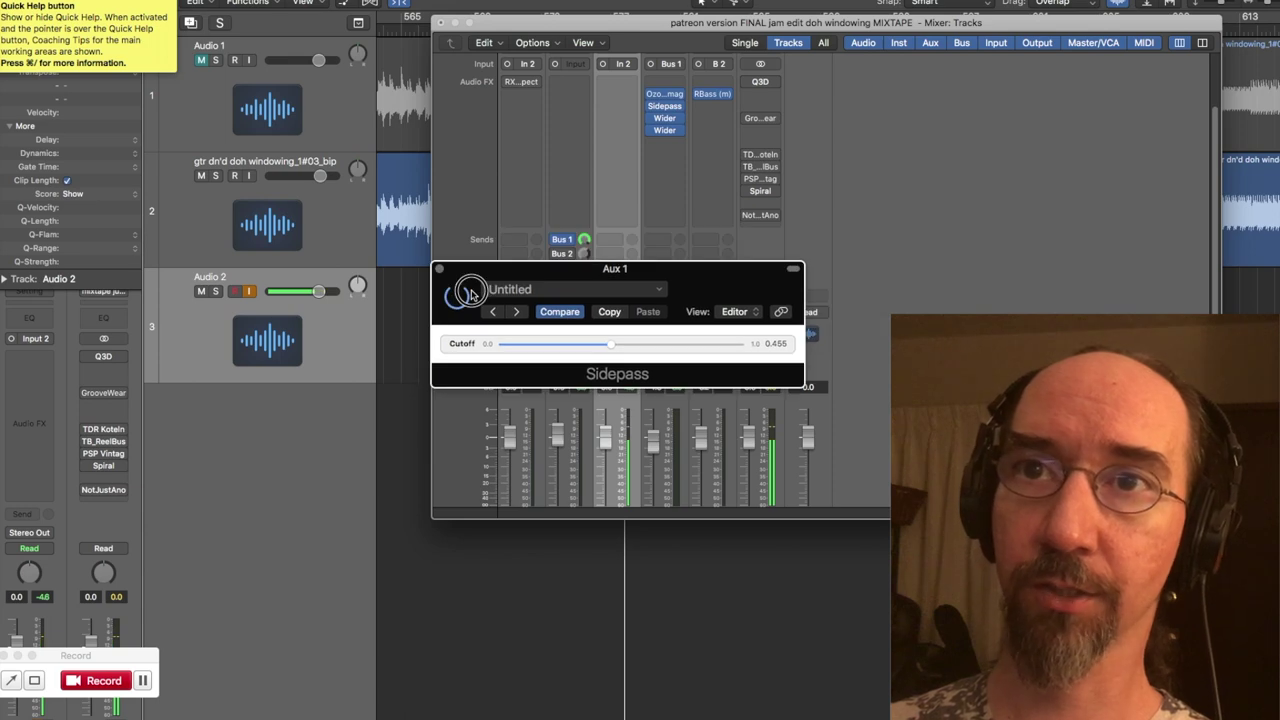
drag(481, 270, 250, 425)
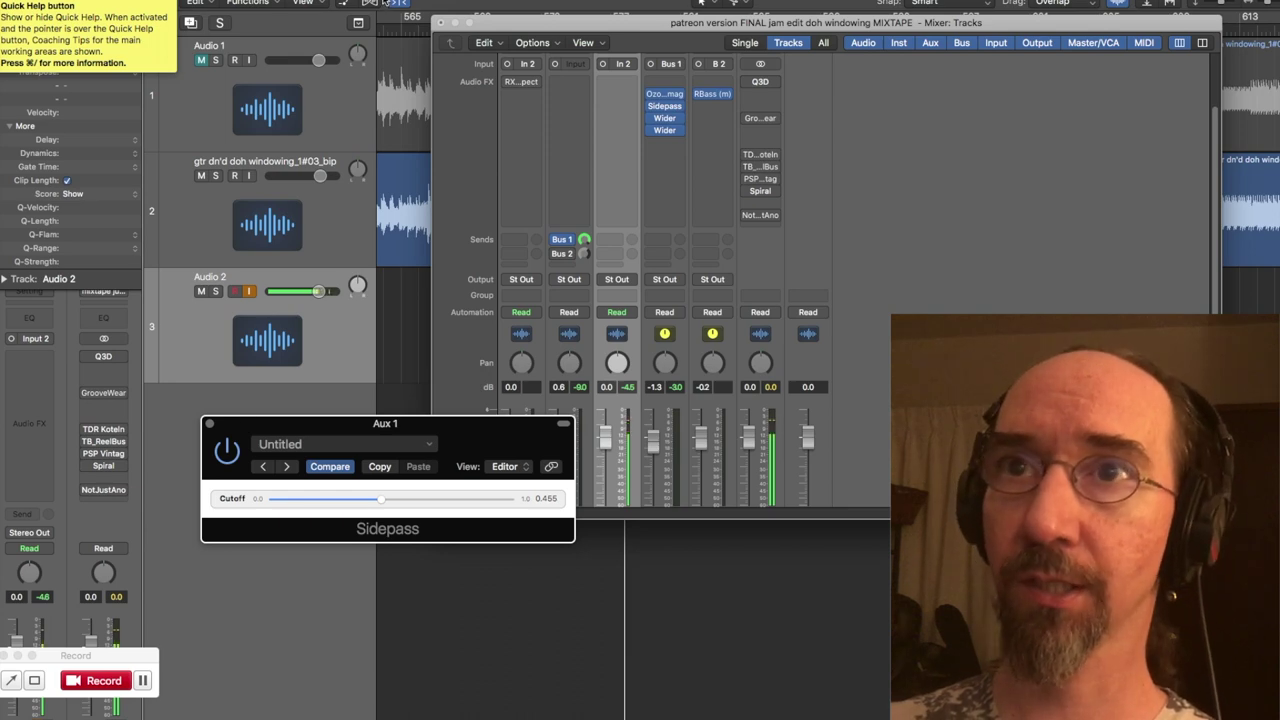
With the mixer closed, adjust Sidepass's cutoff to about mid-range while the guitar bounce plays, then turn on input monitoring for Audio 2
key(super+w)
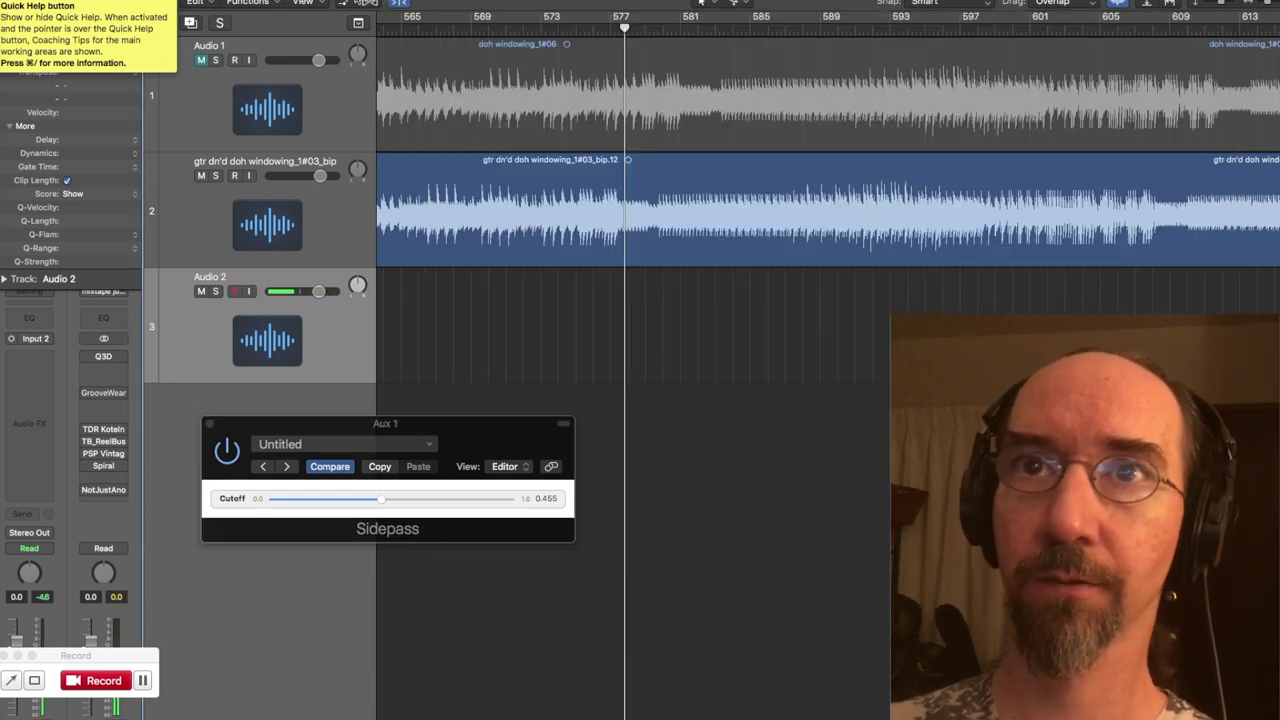
key(space)
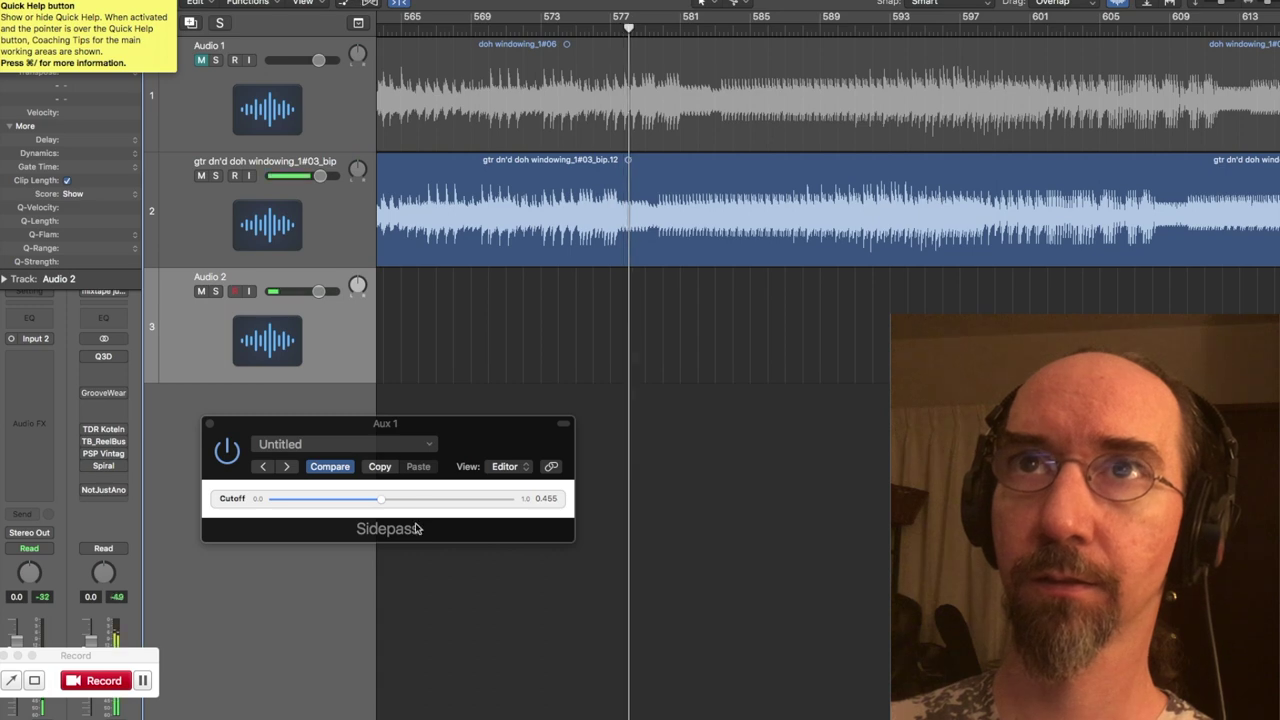
mouse_move(378, 500)
mouse_down()
mouse_move(261, 503)
mouse_move(521, 500)
mouse_move(257, 520)
mouse_move(392, 513)
mouse_up()
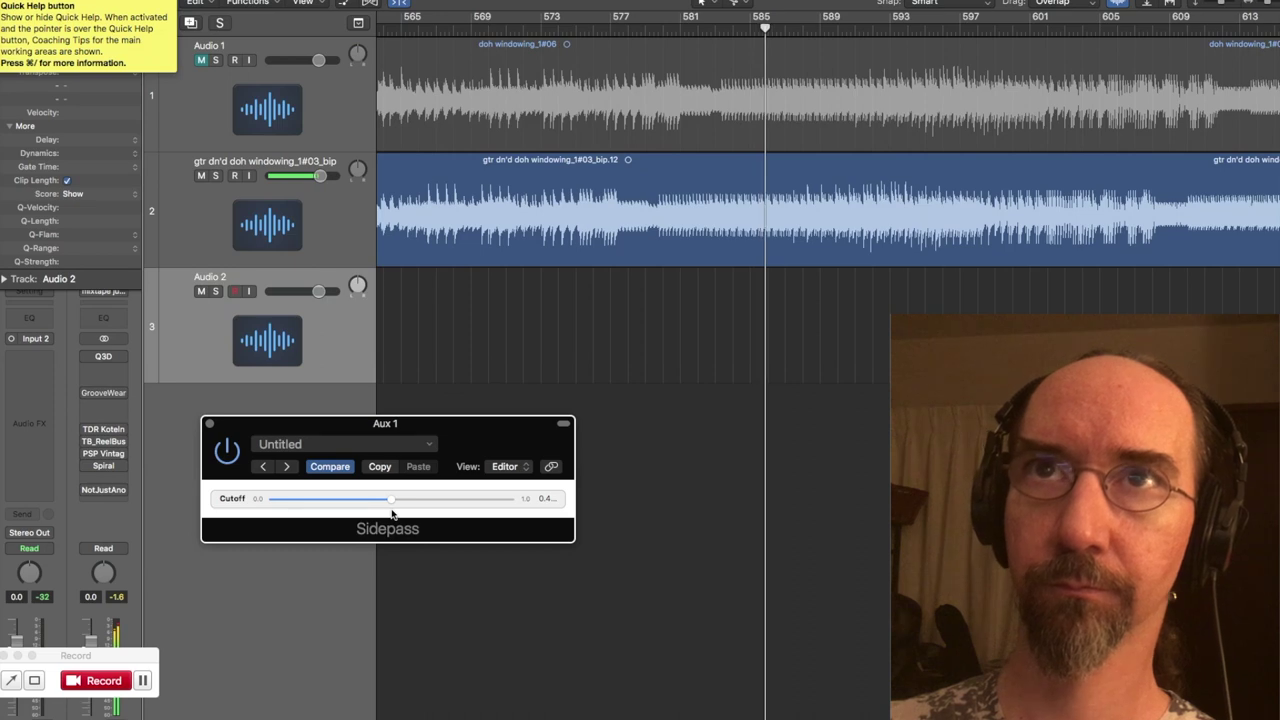
click(249, 291)
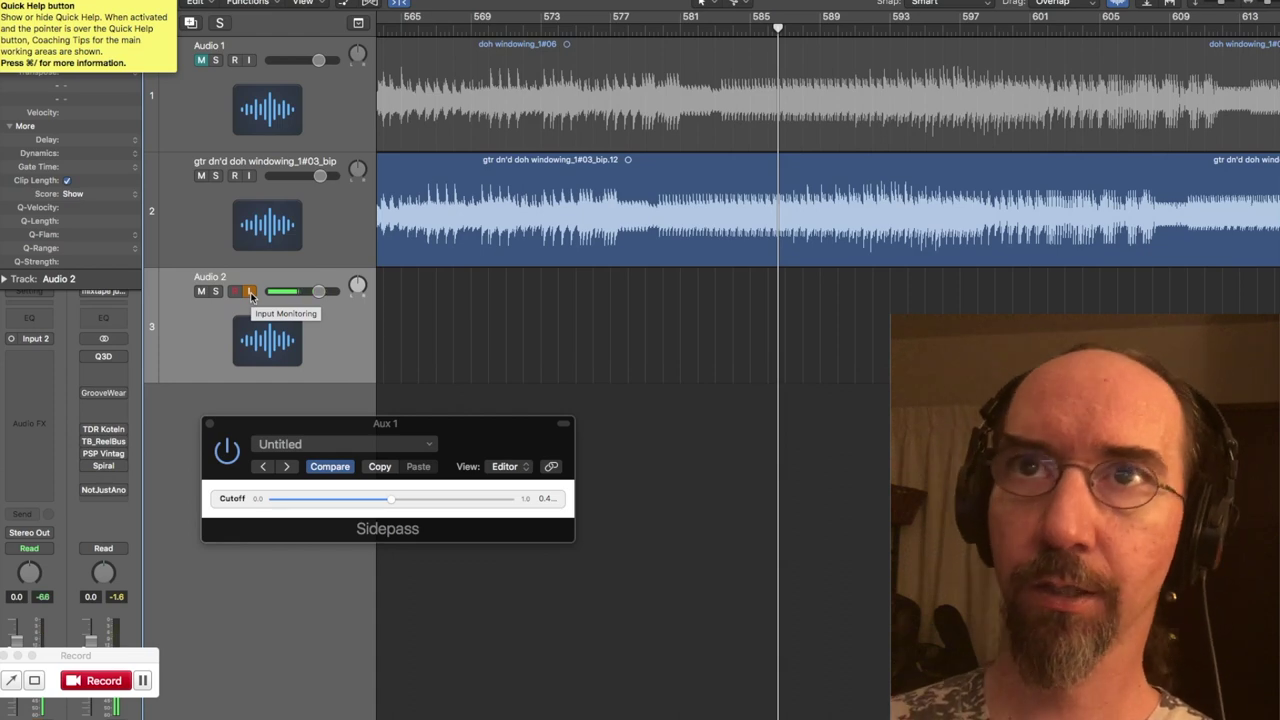
Reopen the mixer, examine the settings of both Wider effects on the Bus 1 aux channel, and close all the effect windows
key(x)
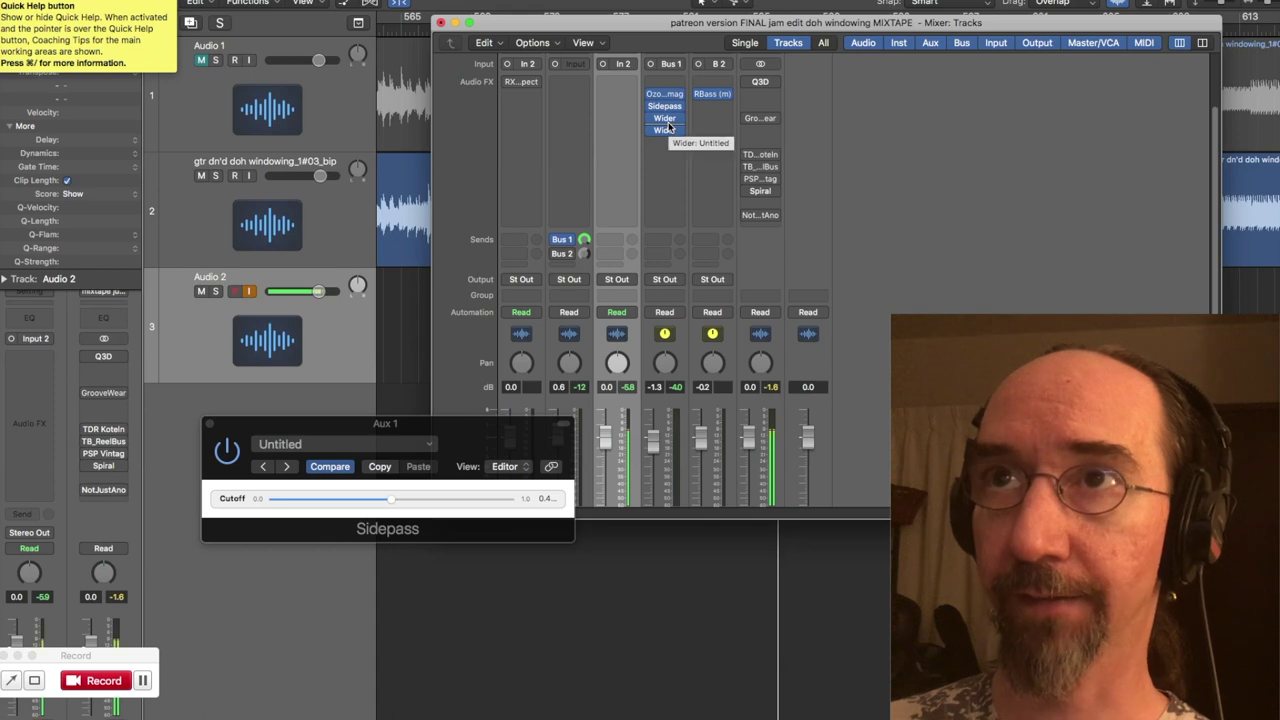
mouse_move(666, 130)
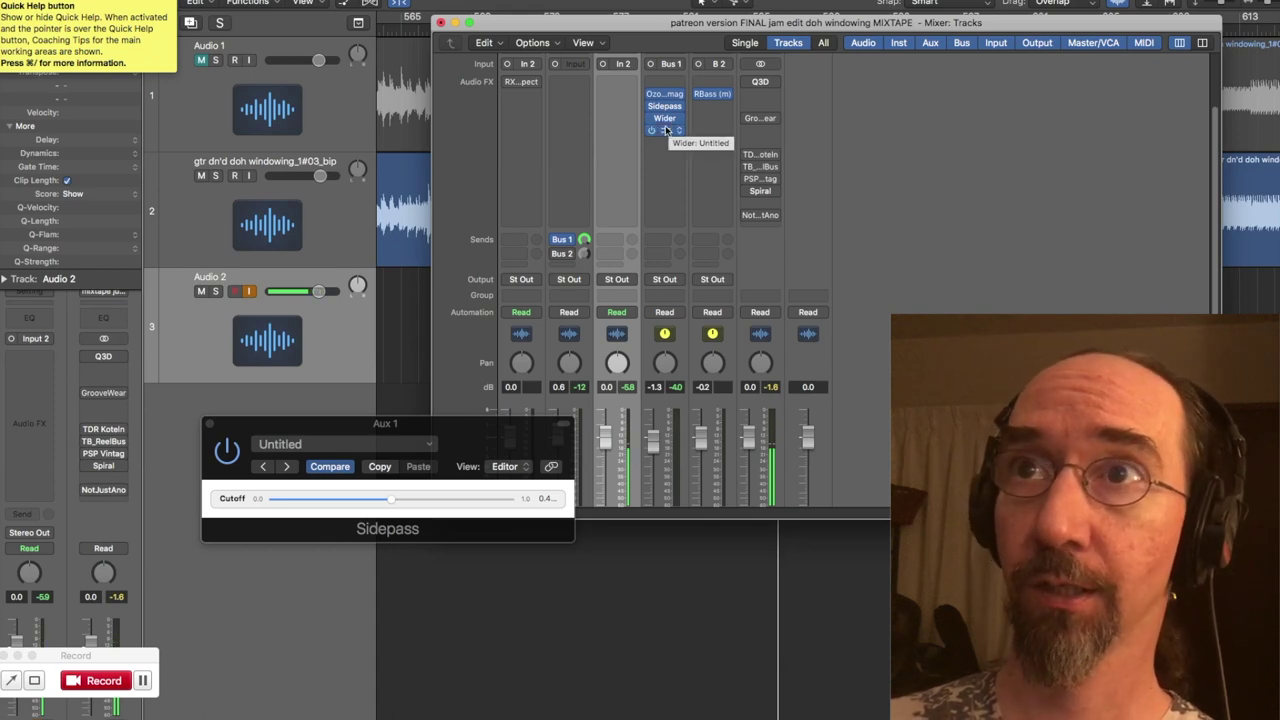
click(666, 130)
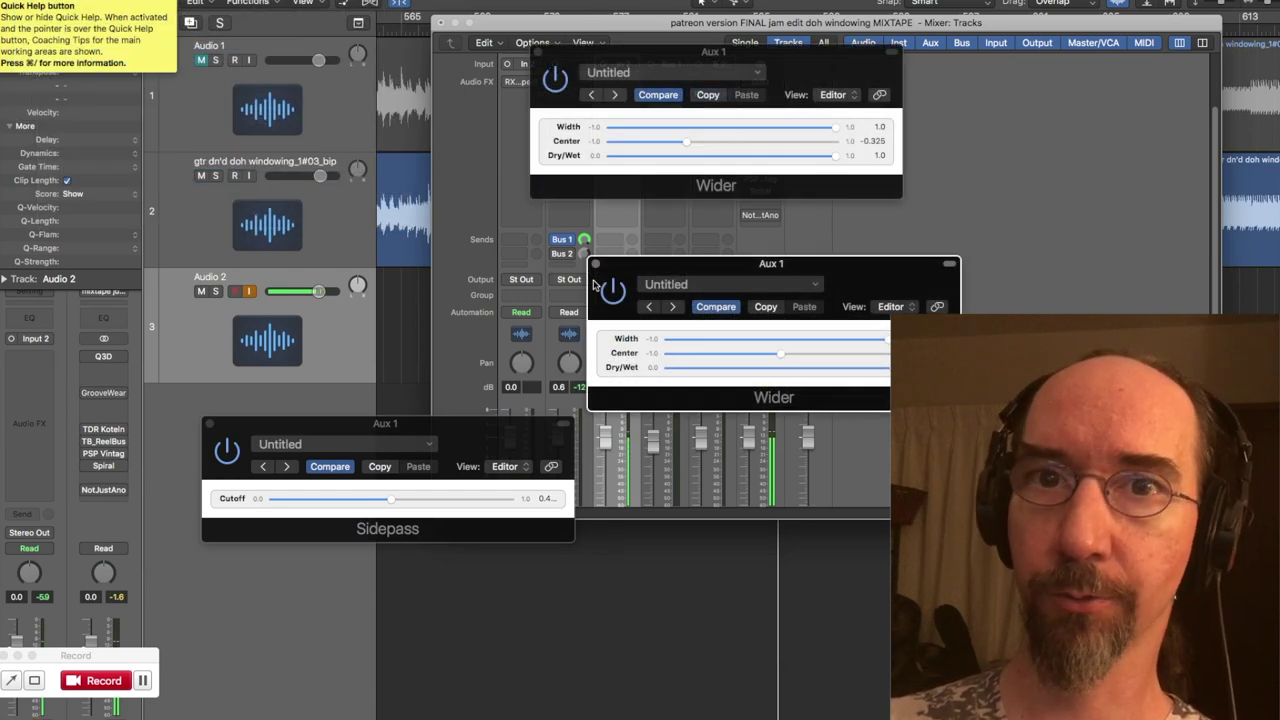
click(539, 52)
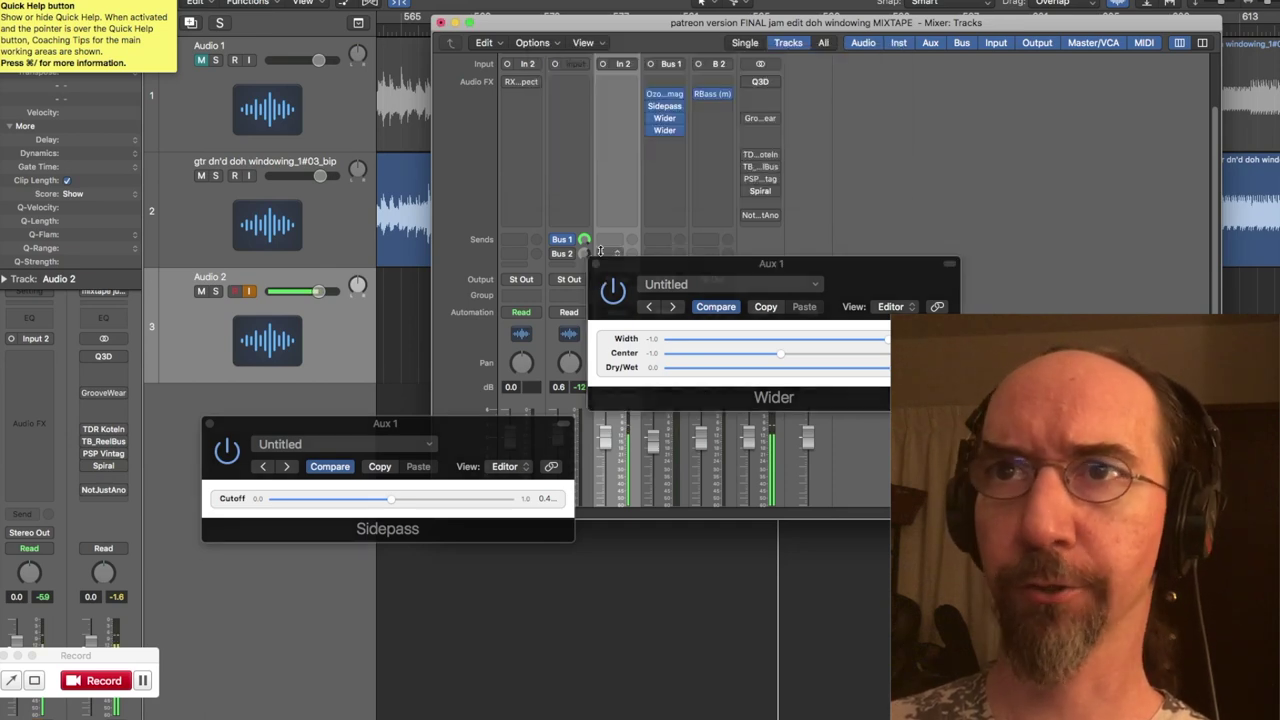
click(596, 264)
click(208, 424)
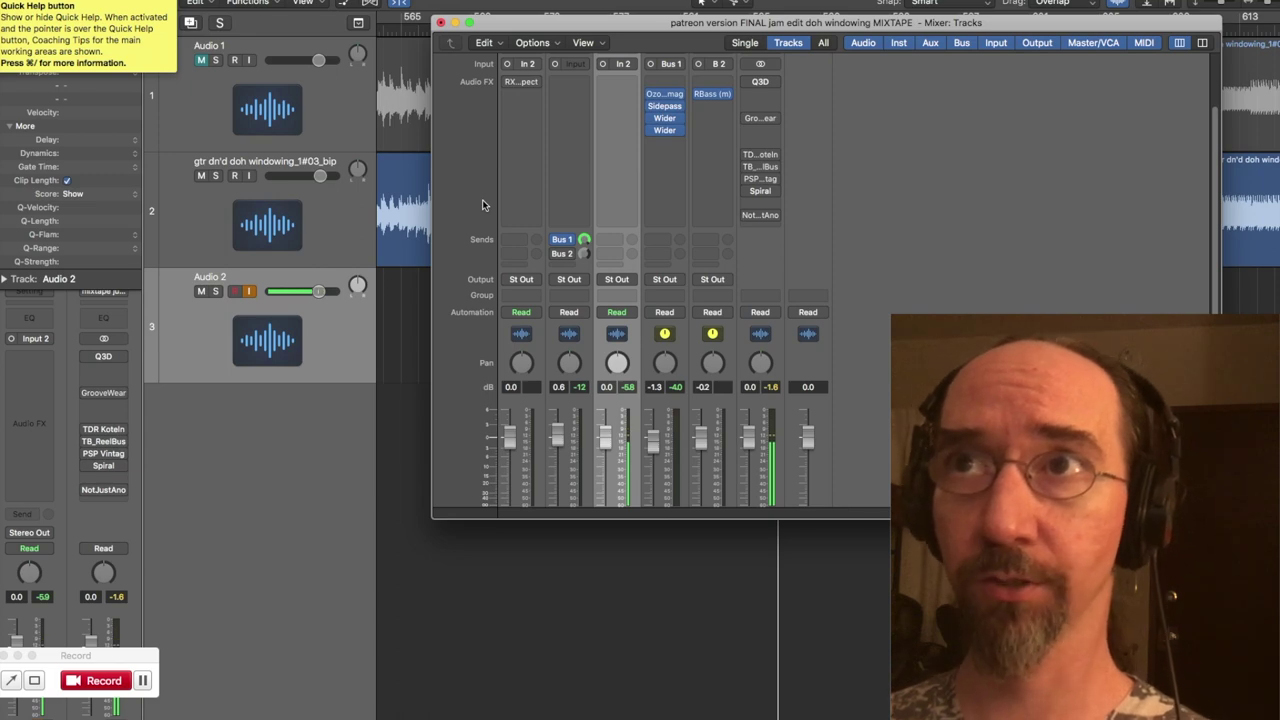
During playback, toggle the Bus 2 send on the guitar bounce channel for comparison and leave it enabled
mouse_move(714, 98)
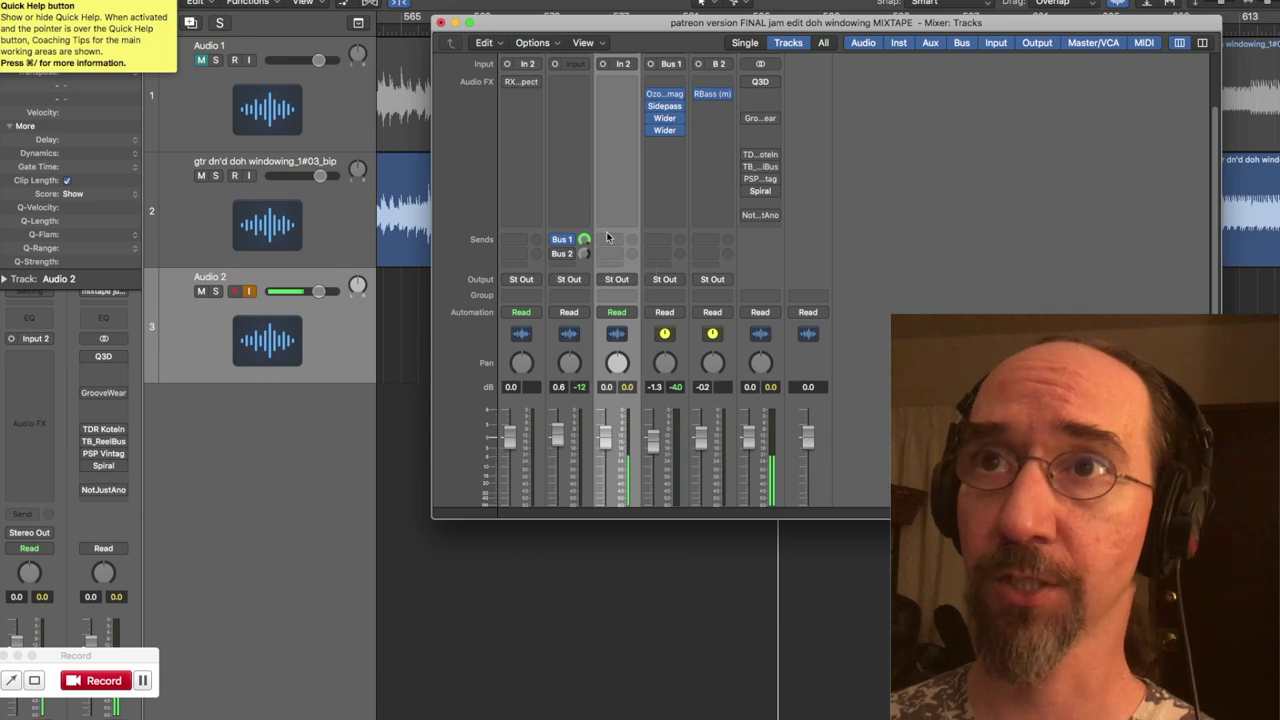
key(super+w)
key(x)
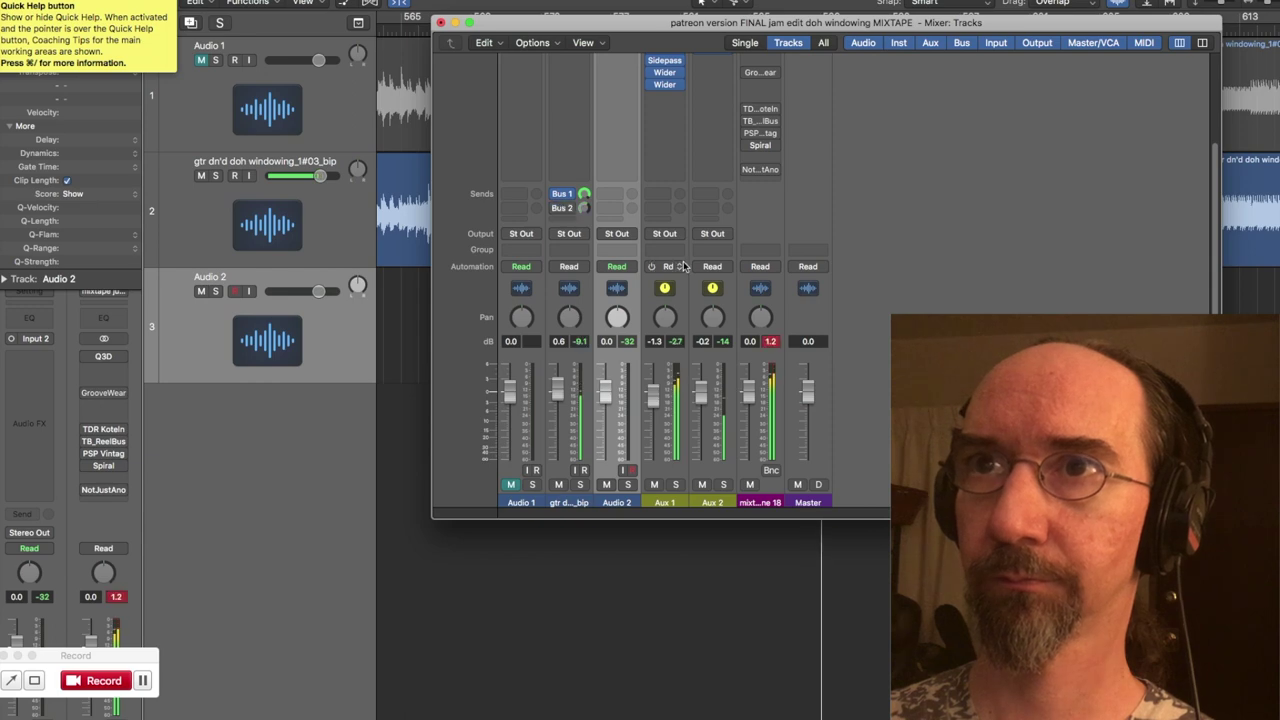
scroll(683, 261, up, 2)
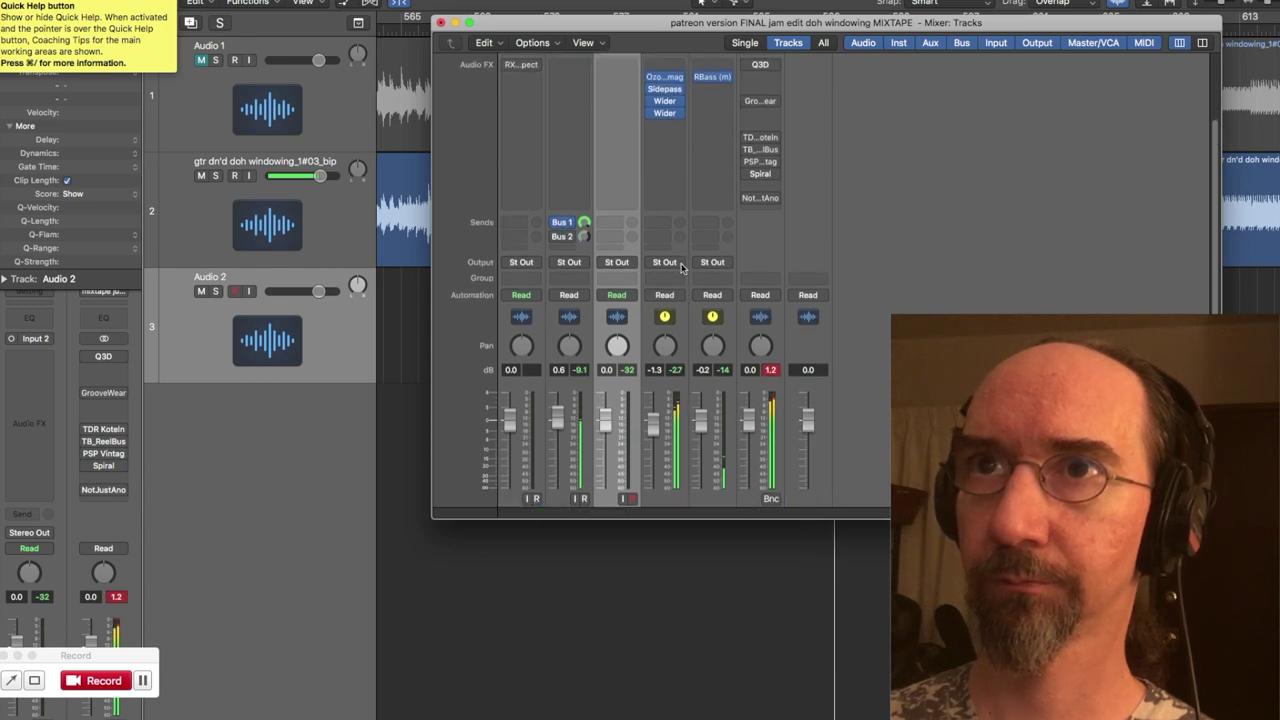
click(558, 238)
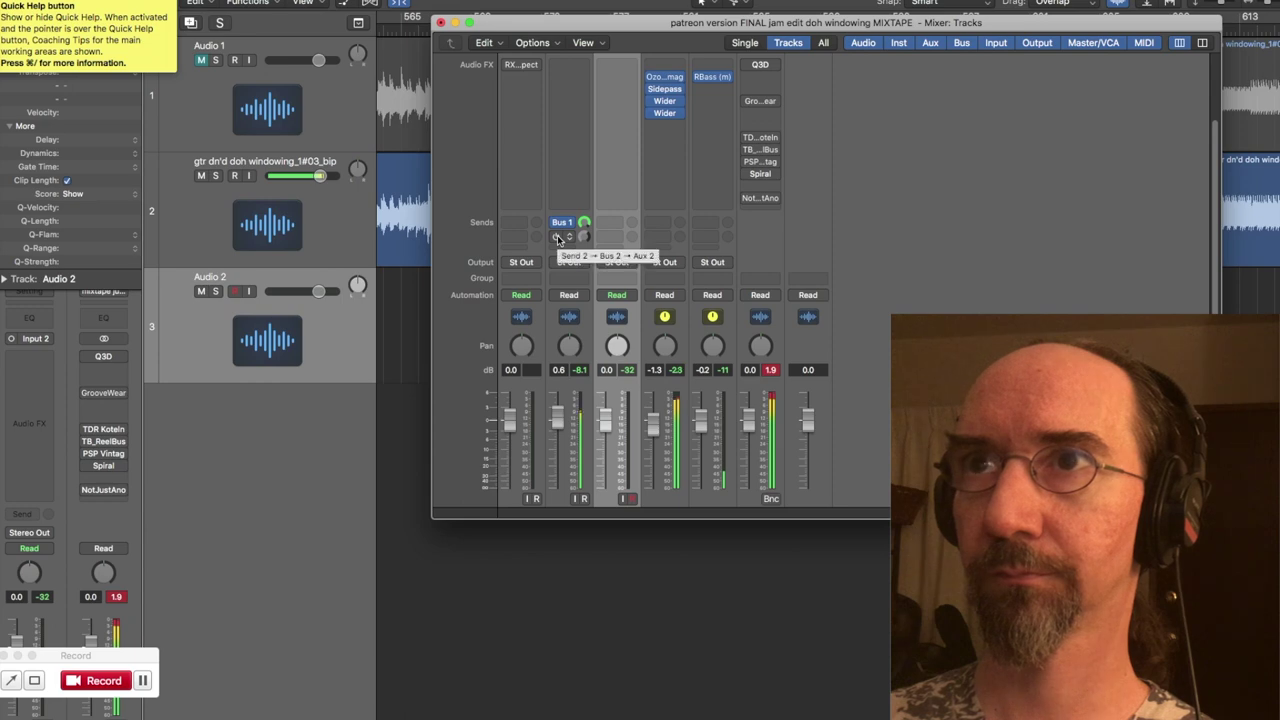
click(558, 238)
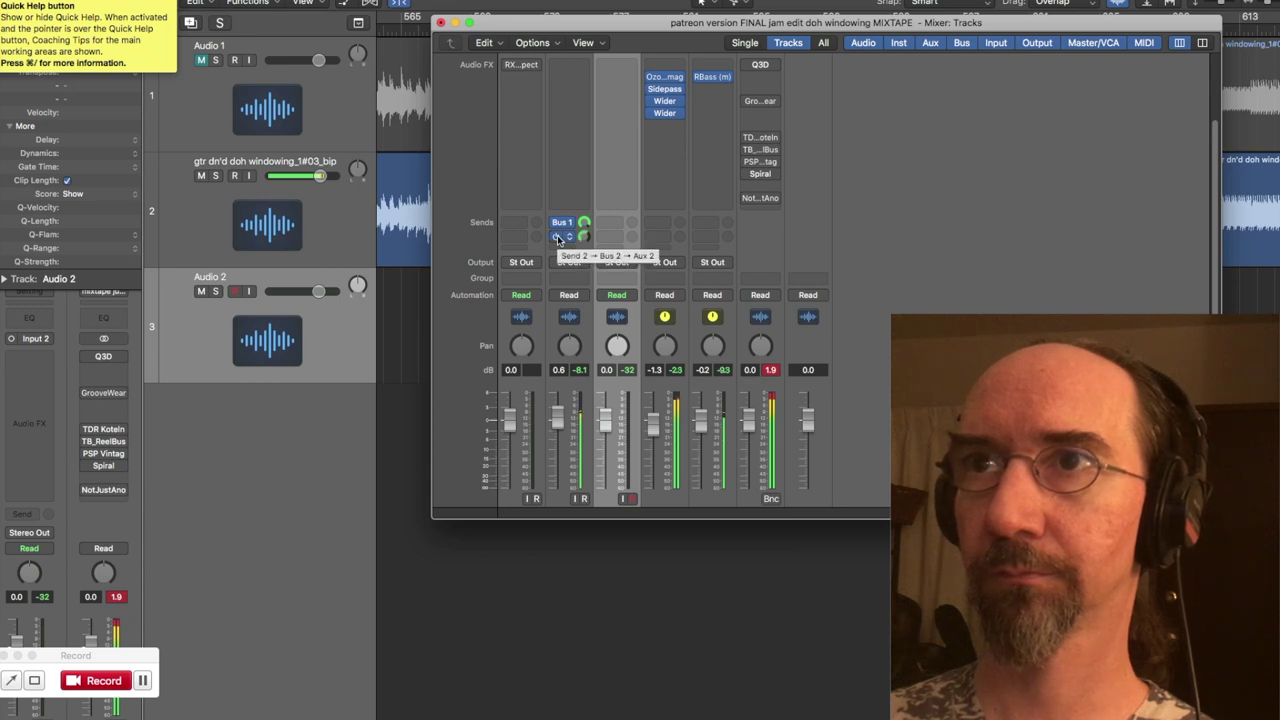
Open RBass on the Aux 2 channel, move its window clear of the track headers, and audition Aux 2 in solo before unsoloing it
click(715, 85)
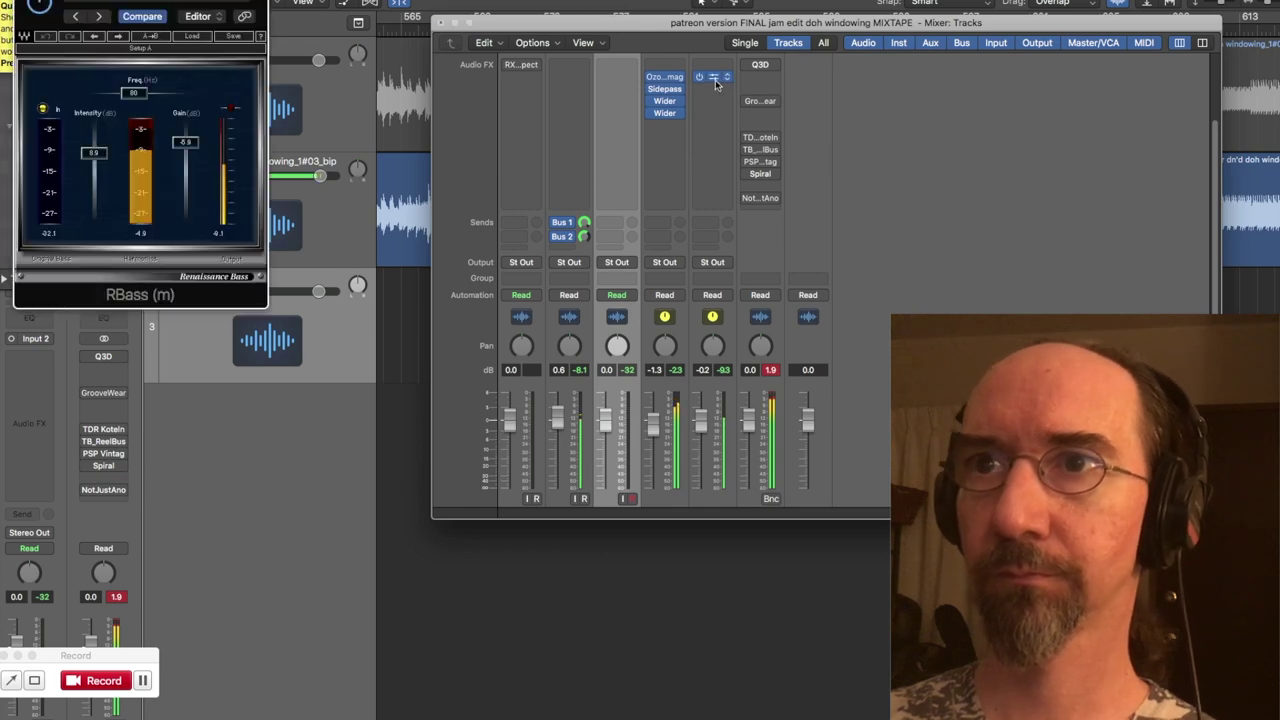
scroll(715, 466, down, 3)
click(724, 481)
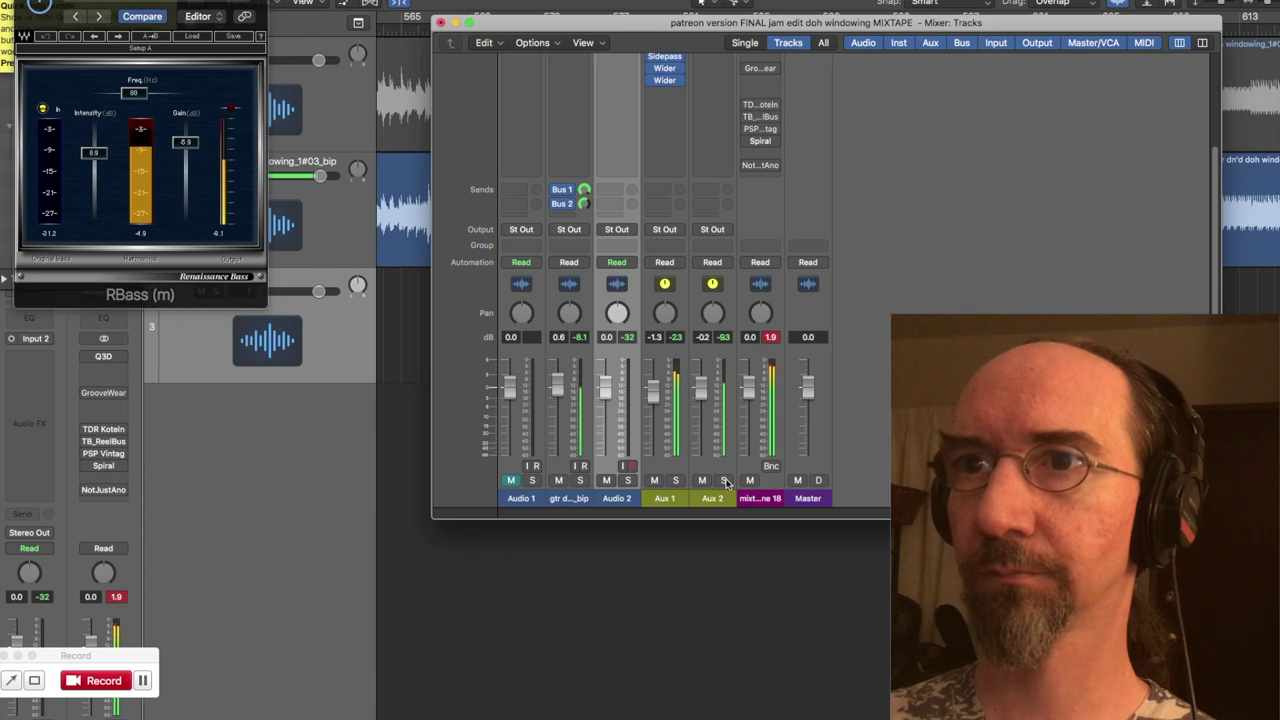
click(724, 481)
drag(201, 0, 978, 94)
click(724, 481)
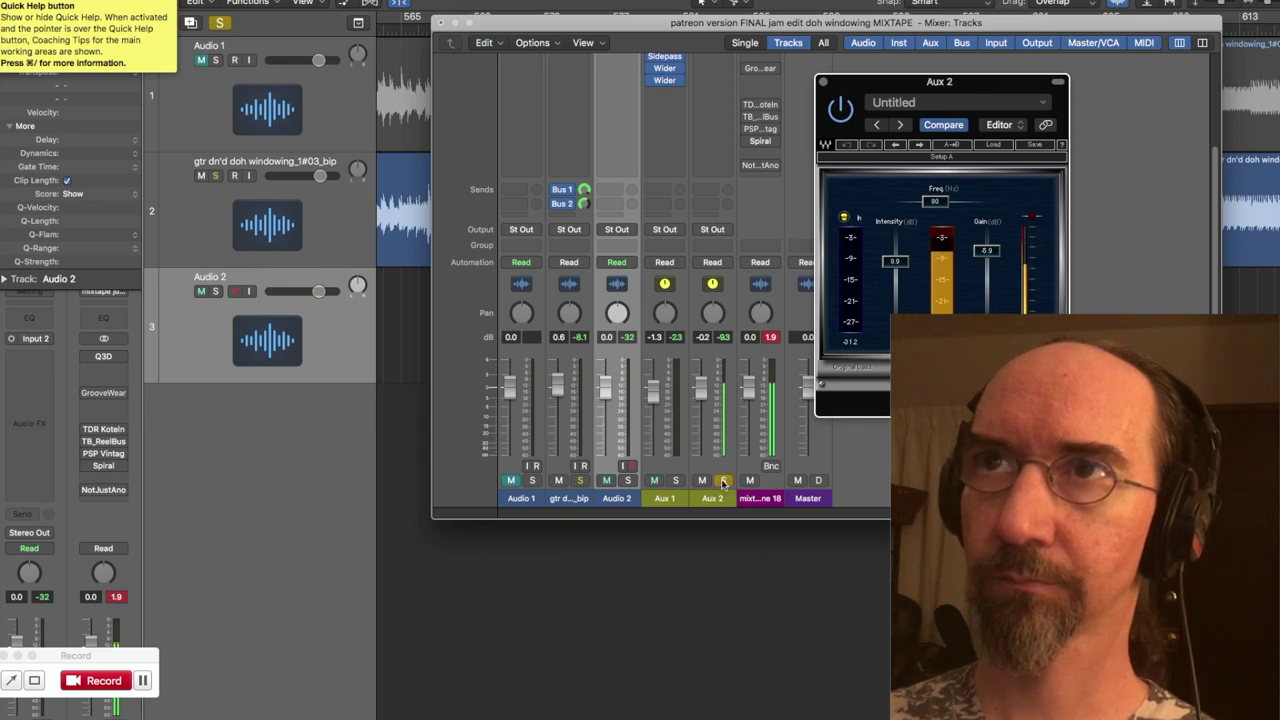
click(724, 481)
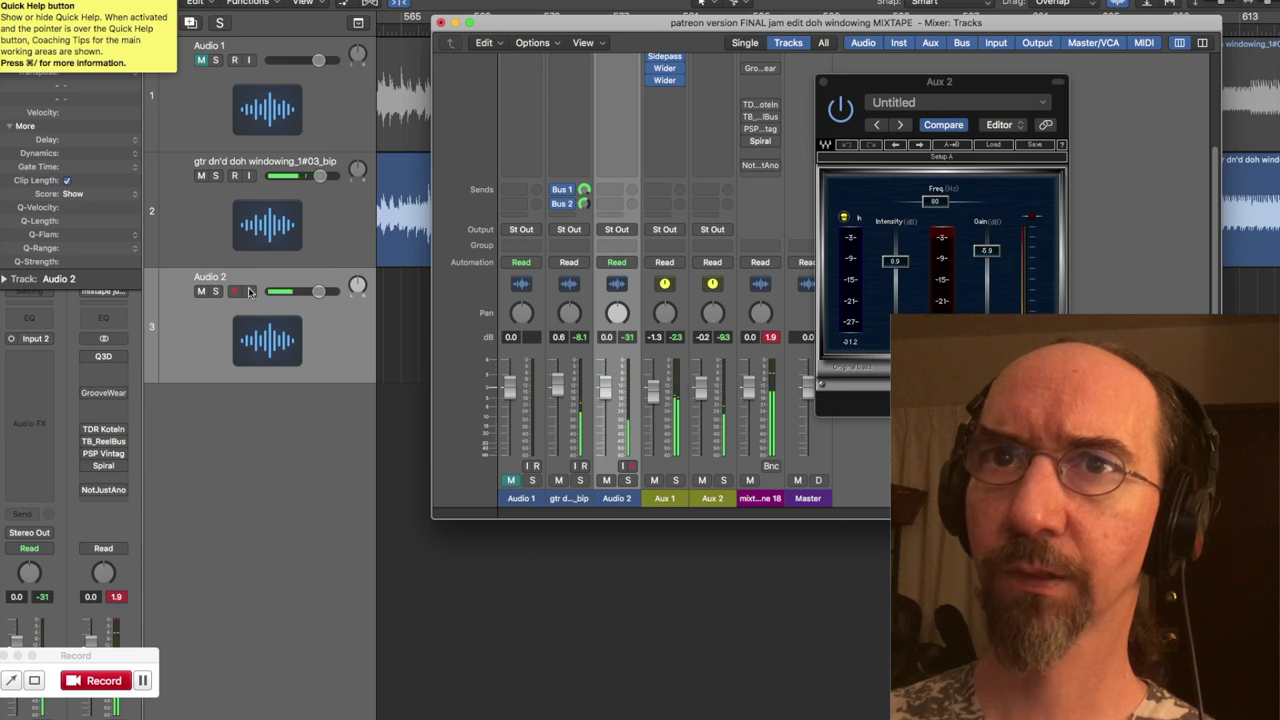
key(x)
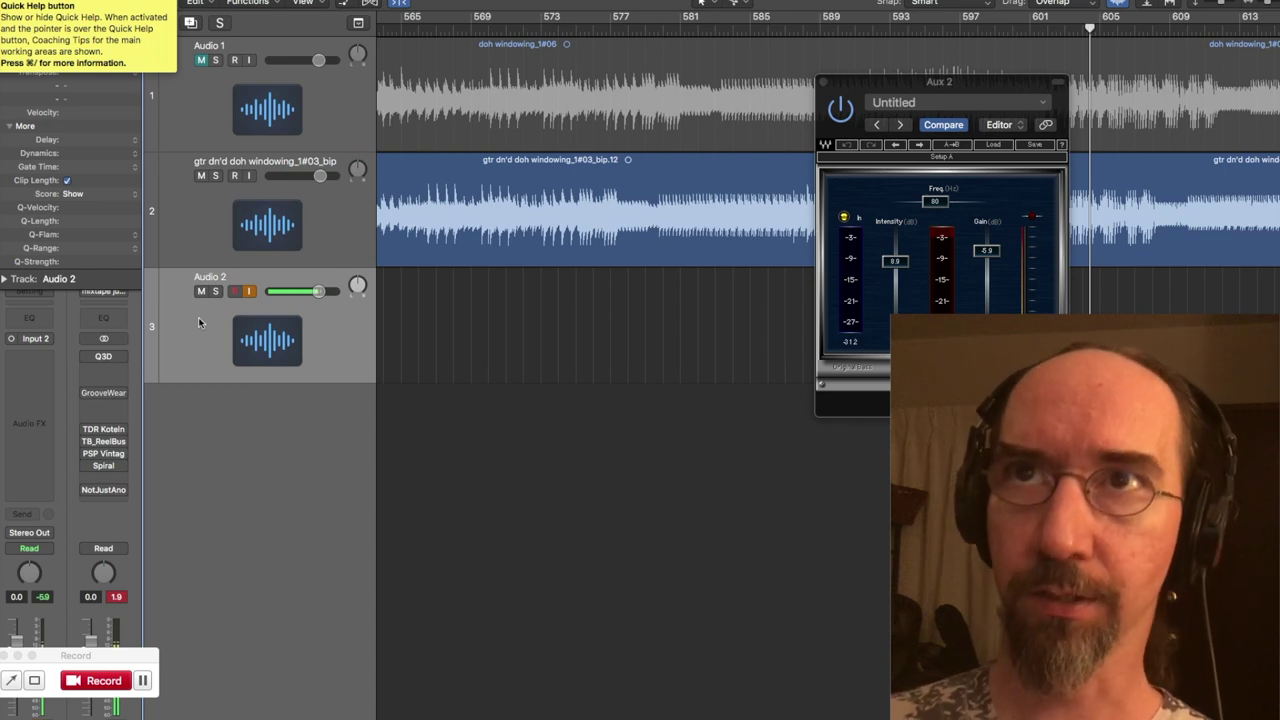
Reopen the mixer, open GrooveWear on the mixtape june 18 channel with its window over the track area, and close the mixer
key(x)
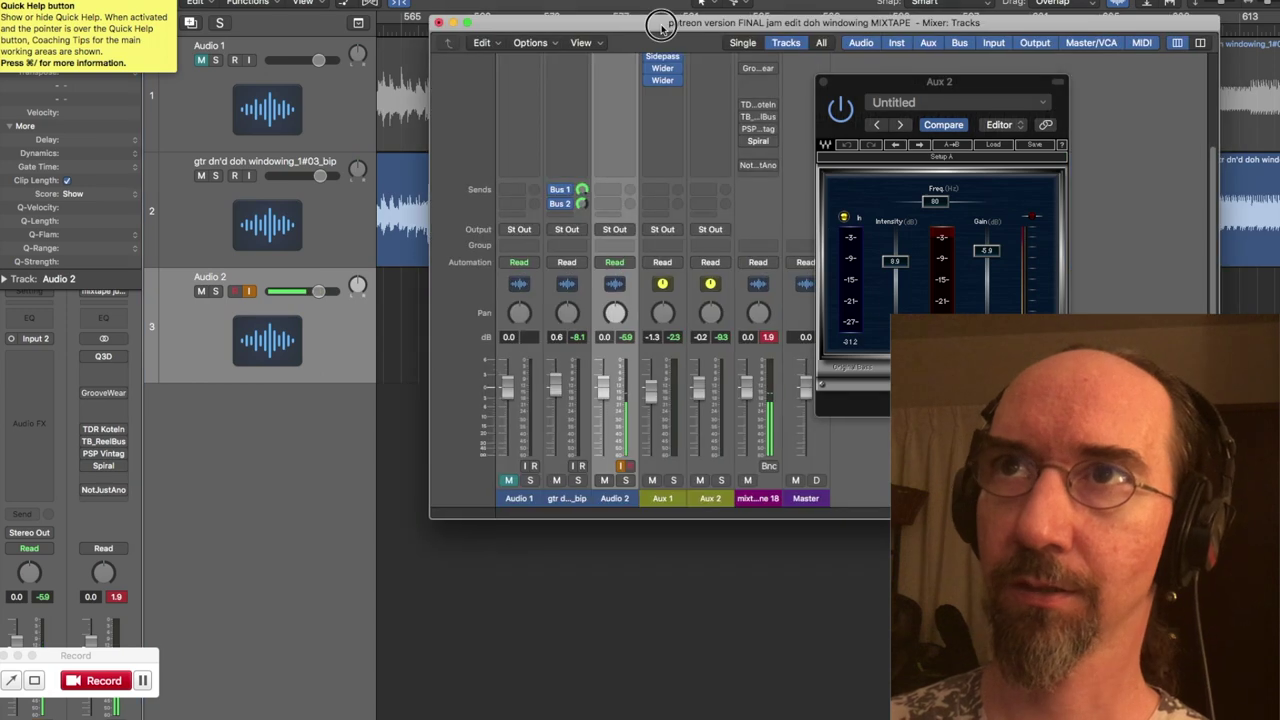
drag(662, 24, 505, 53)
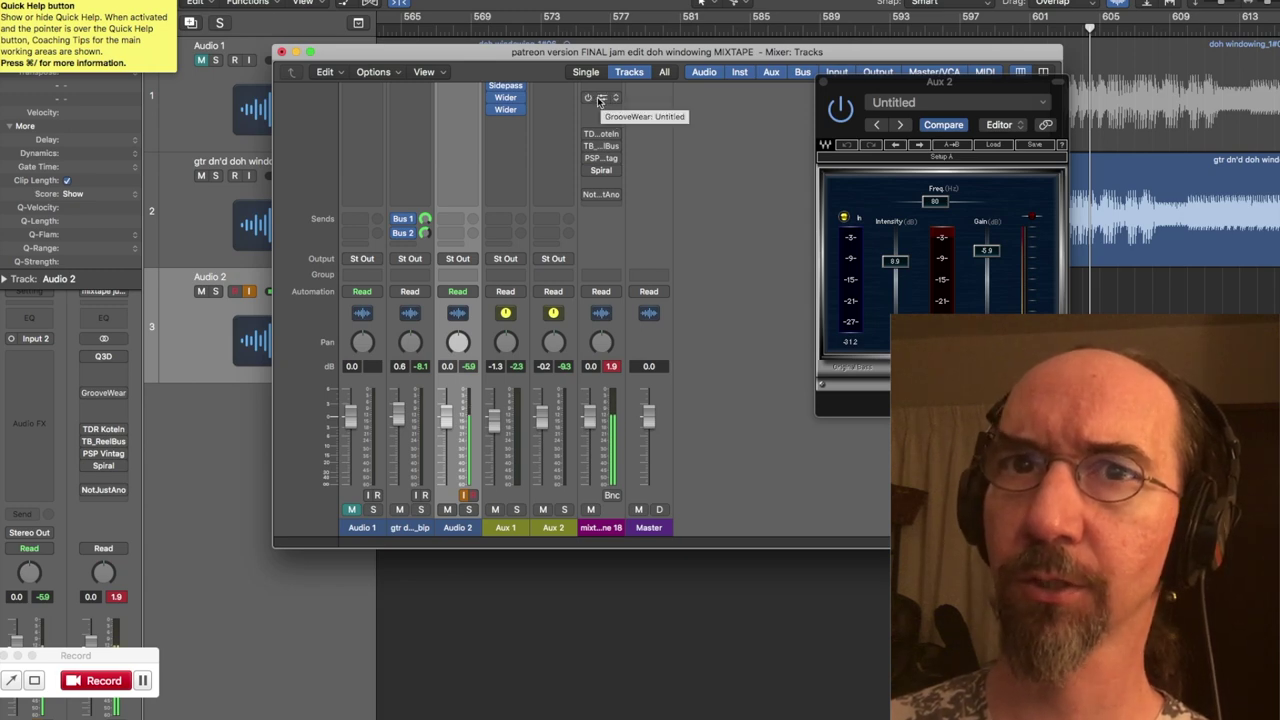
click(104, 394)
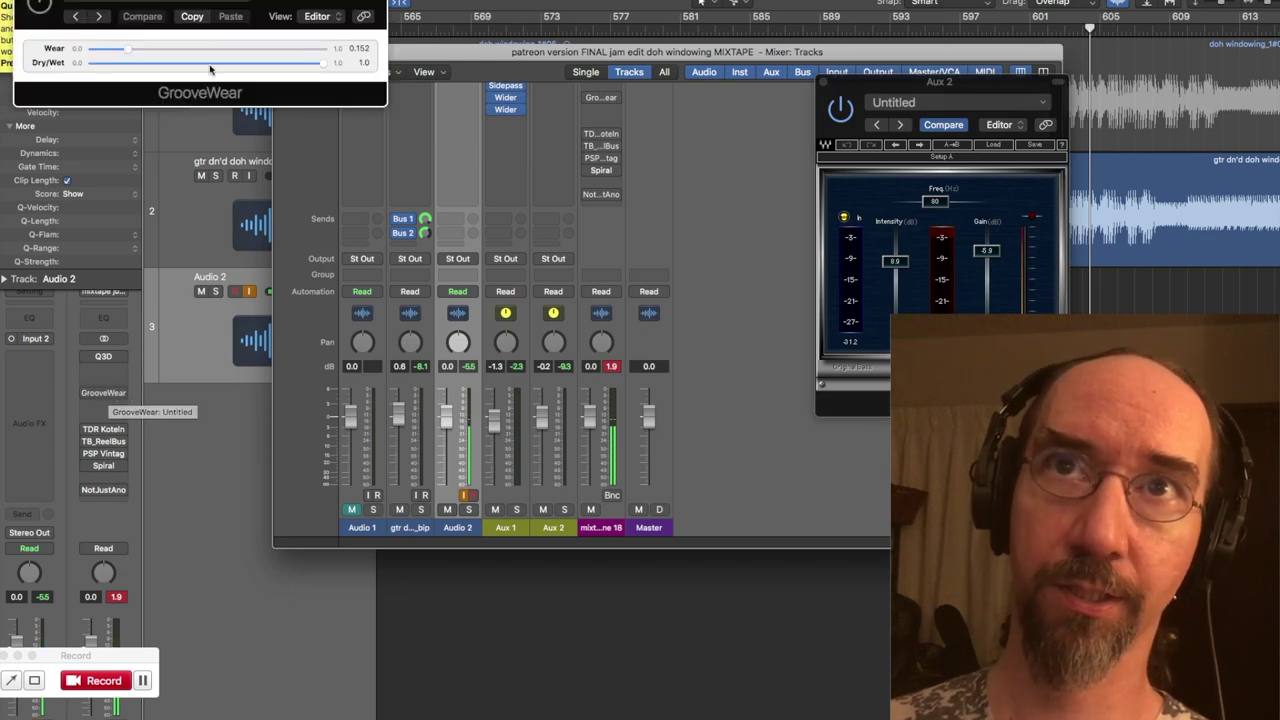
drag(270, 1, 578, 129)
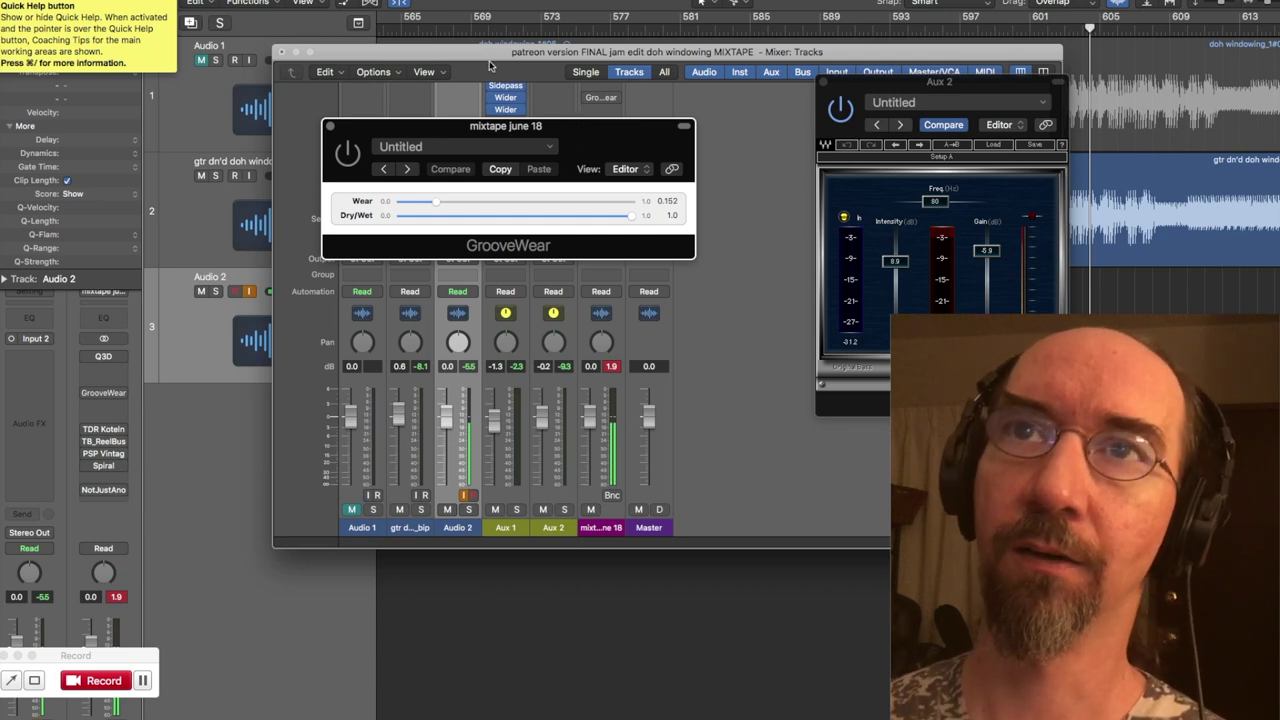
drag(477, 52, 581, 37)
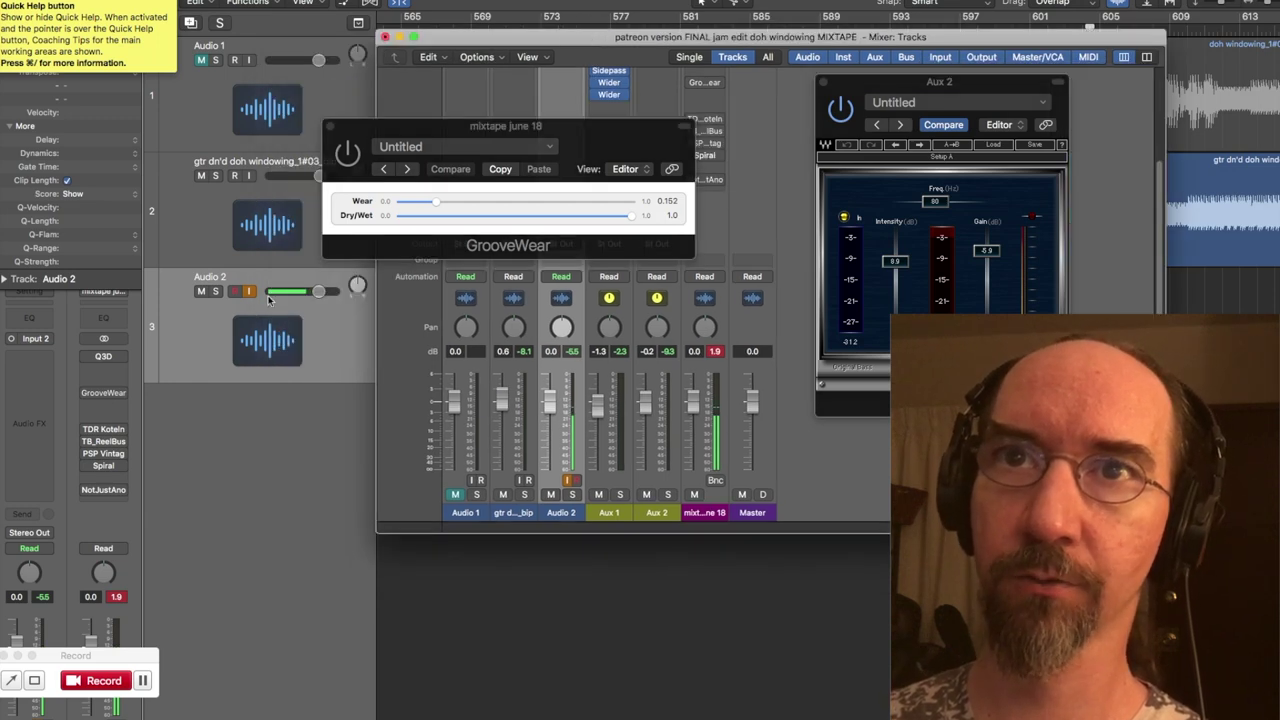
key(super+w)
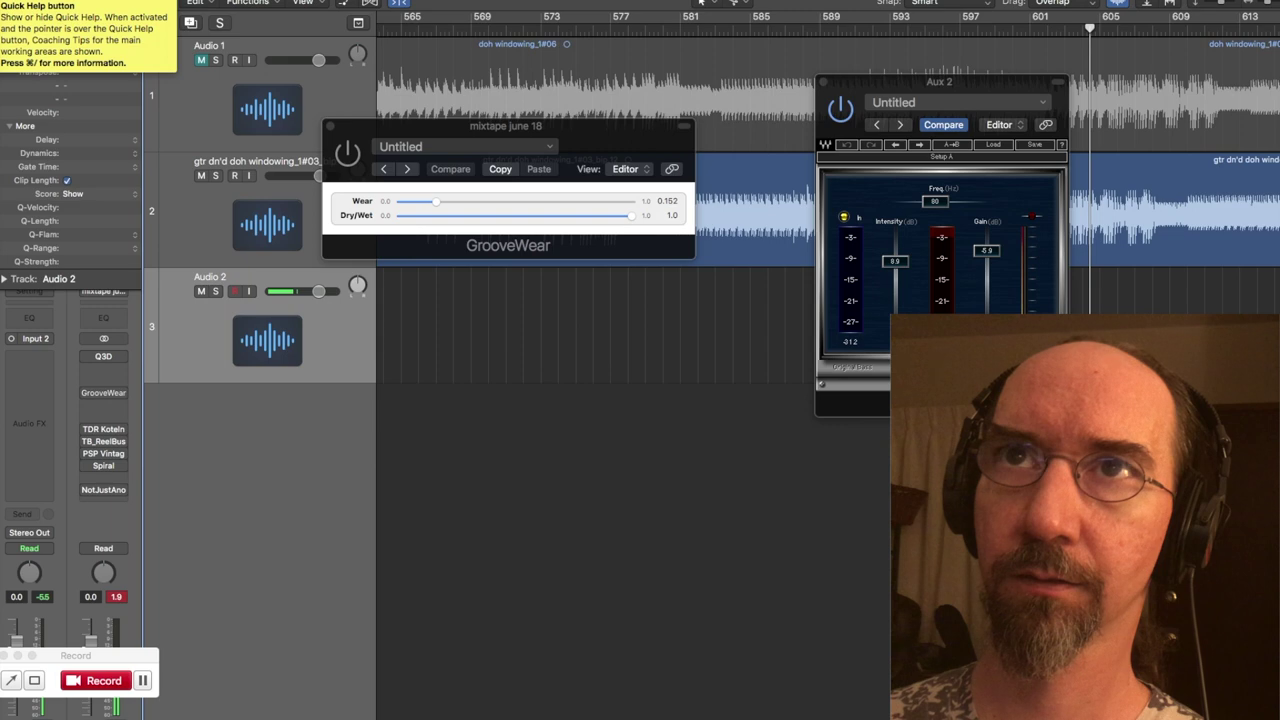
During playback, compare GrooveWear enabled and bypassed on the mixtape june 18 channel, leave it enabled, and turn on input monitoring for Audio 2
click(347, 130)
mouse_move(85, 397)
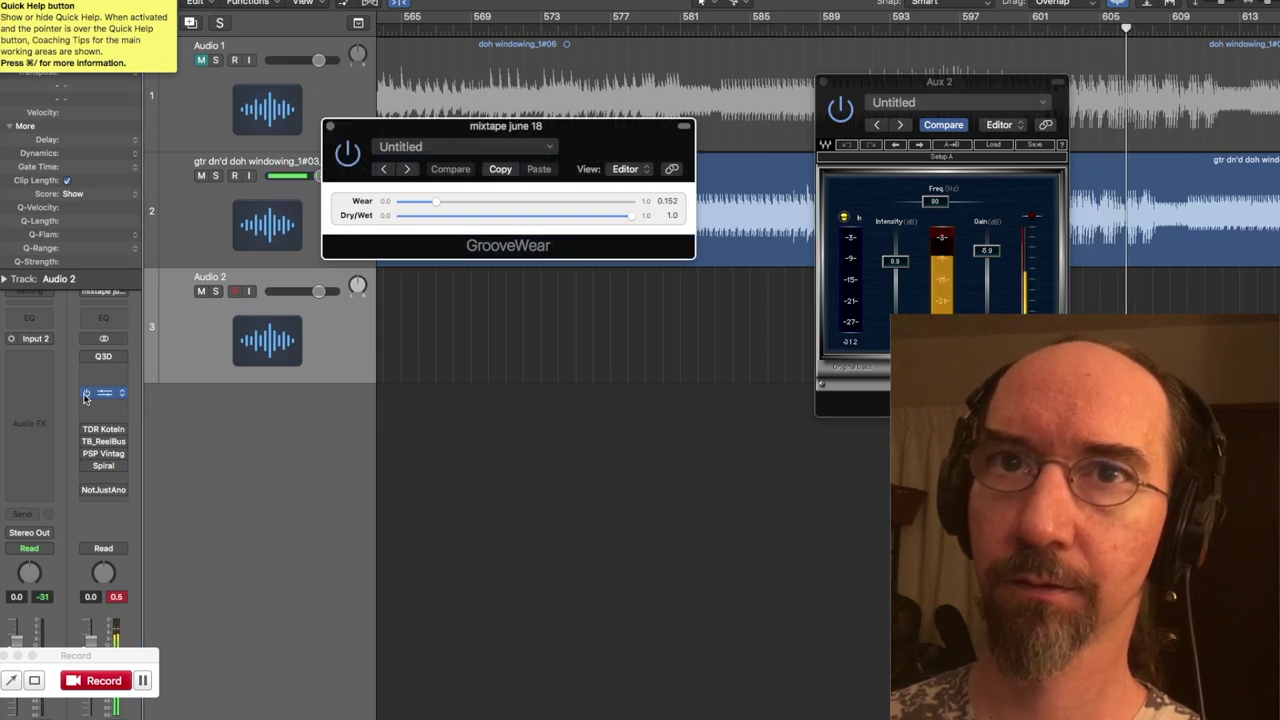
click(85, 395)
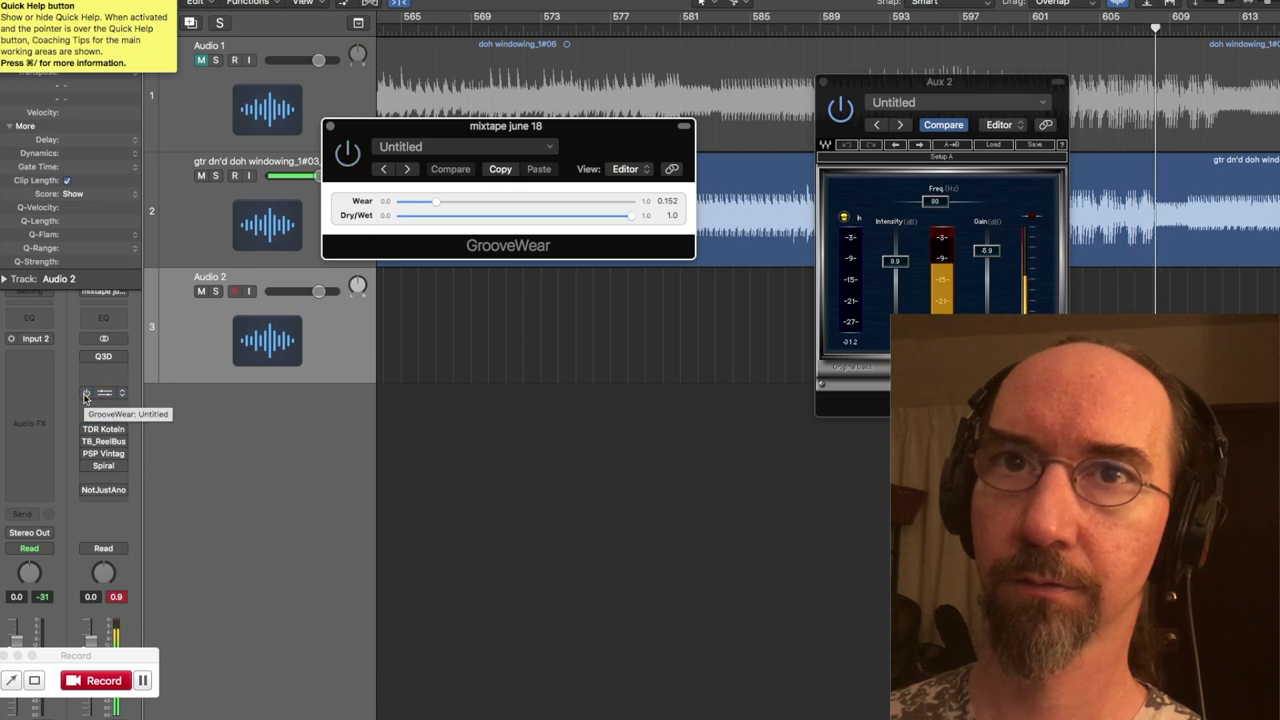
click(85, 395)
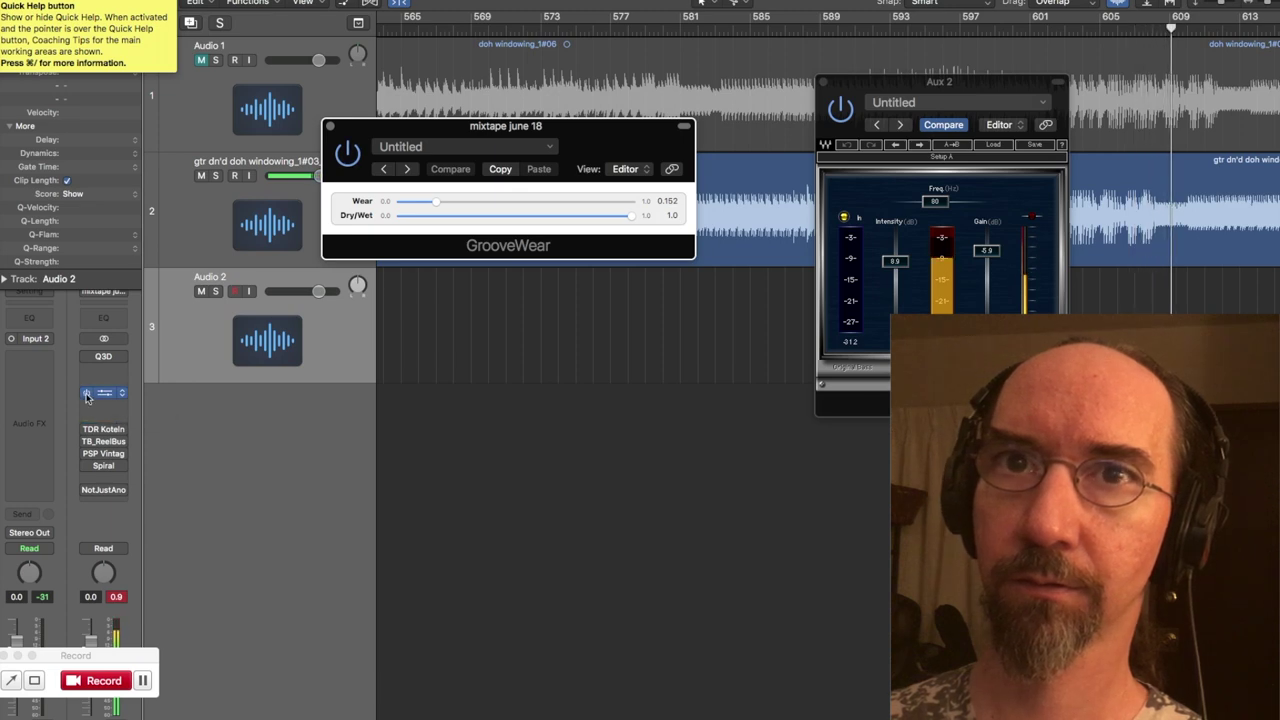
click(85, 395)
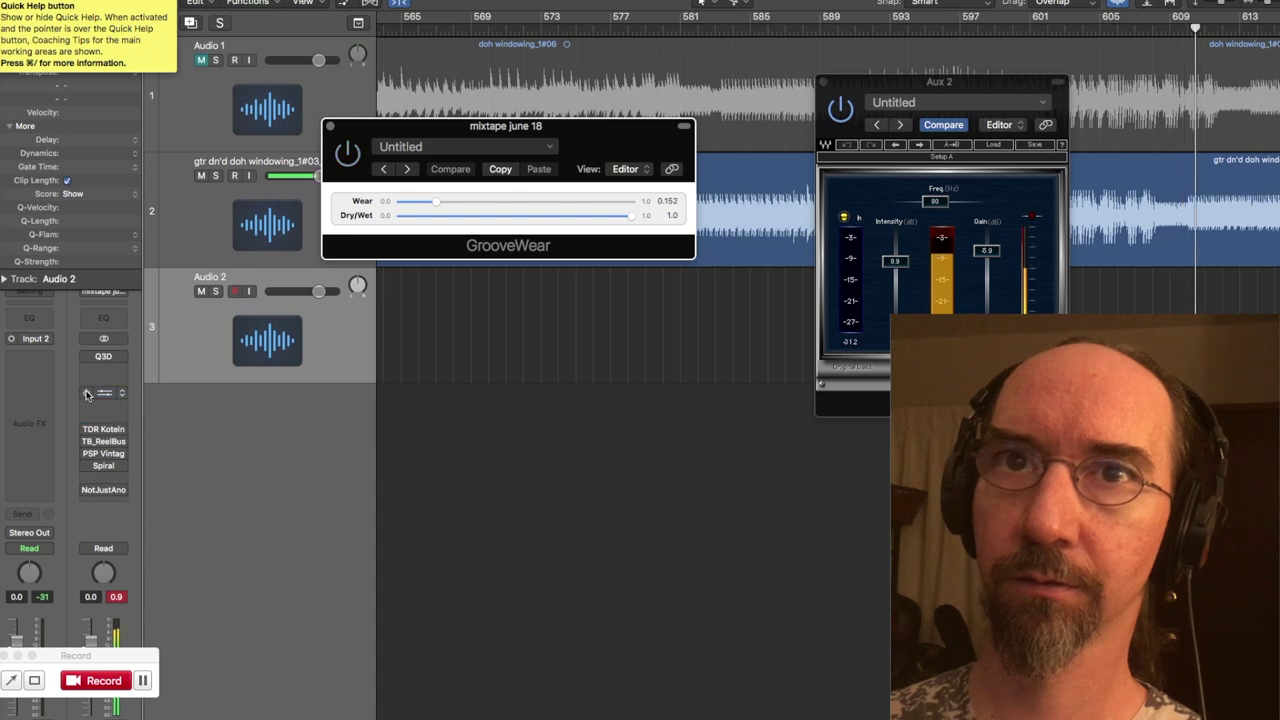
click(85, 395)
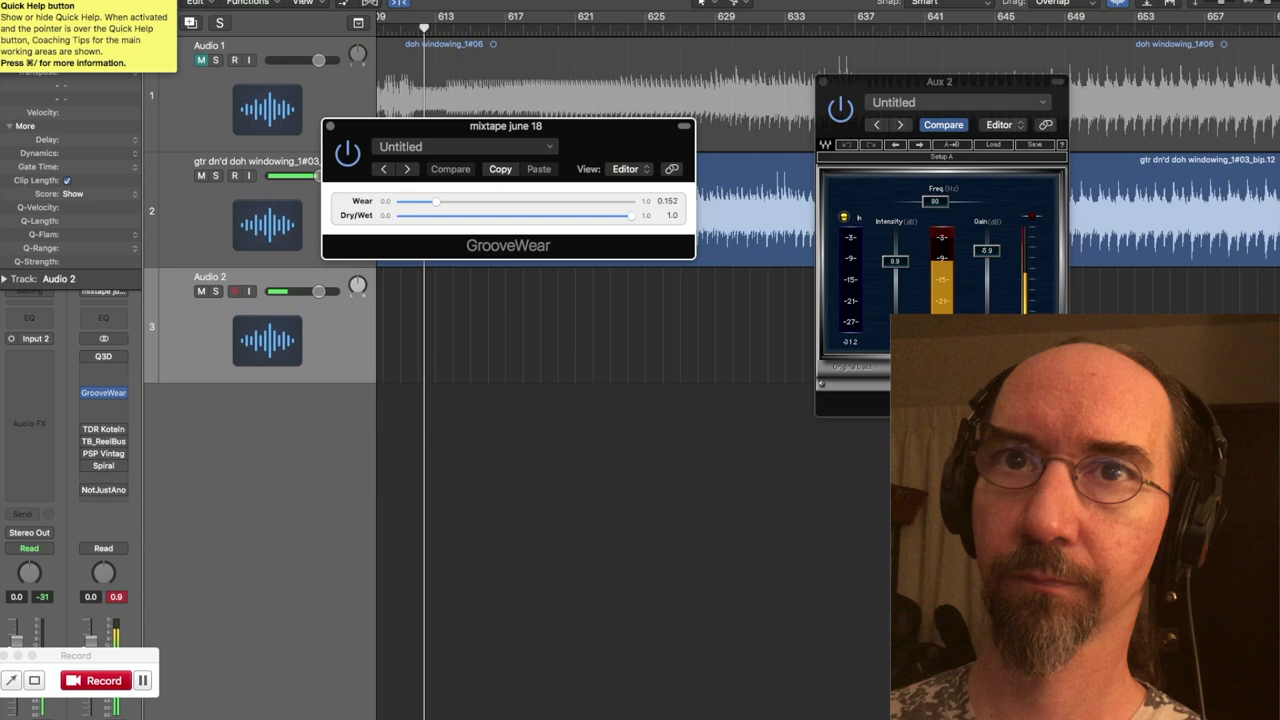
click(250, 291)
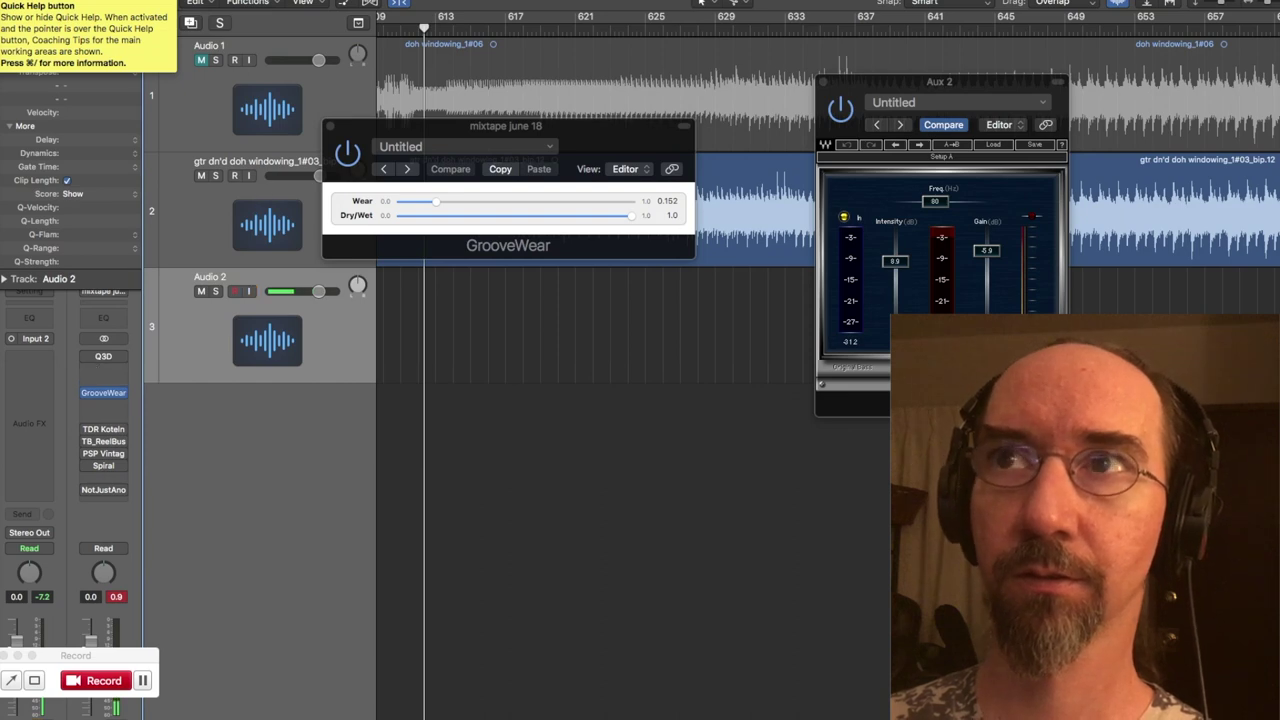
From about bar 637, compare playback with Q3D on and bypassed on the mixtape june 18 channel, leave it enabled, and turn on Audio 2's input monitoring
click(604, 24)
click(873, 24)
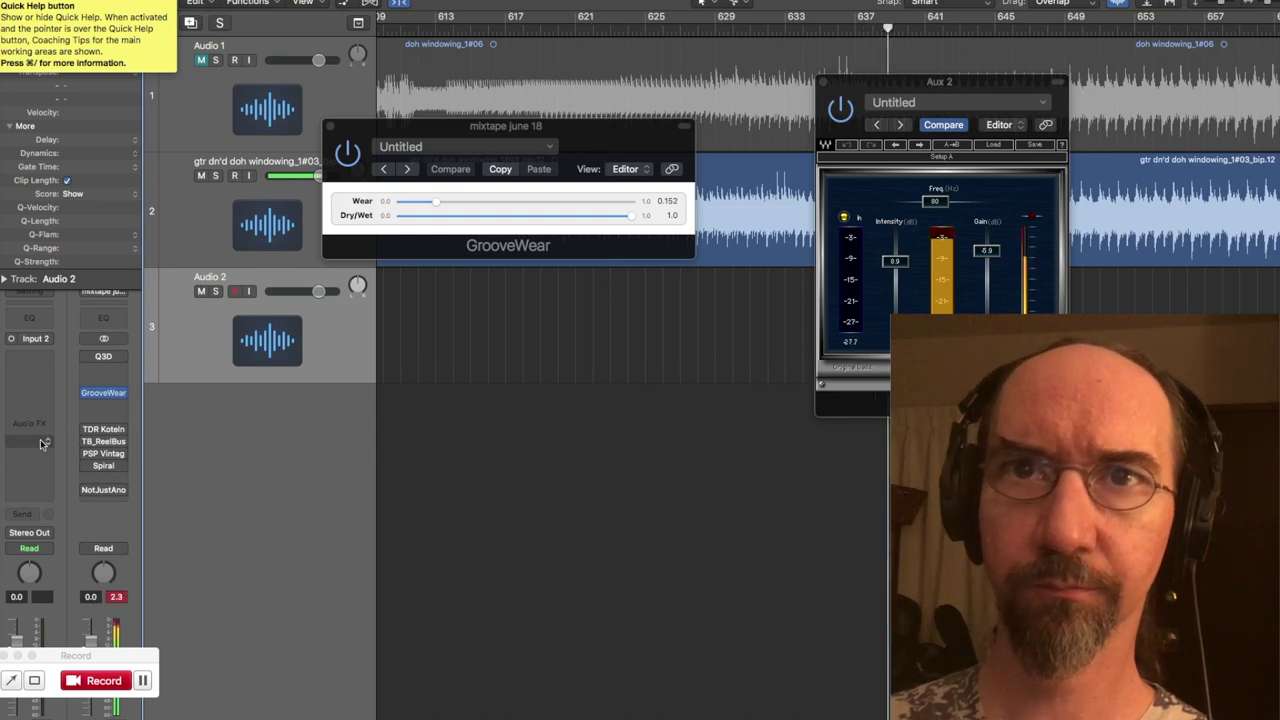
click(87, 358)
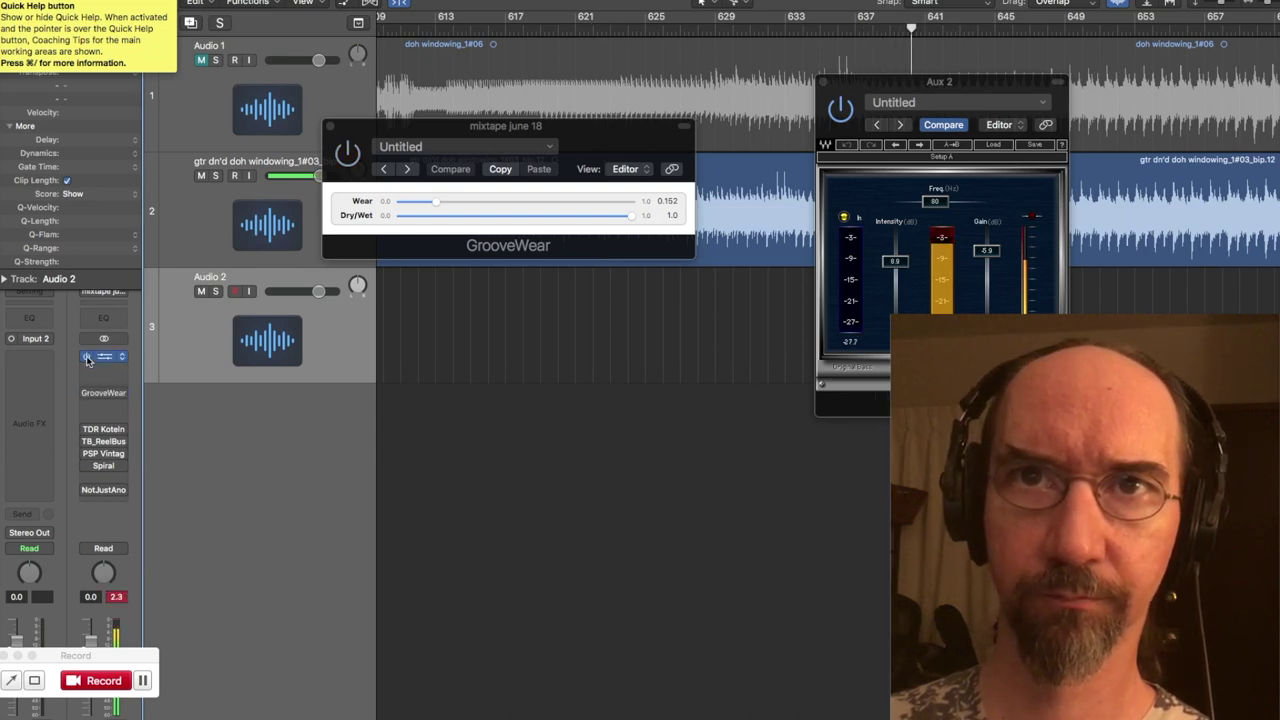
click(87, 358)
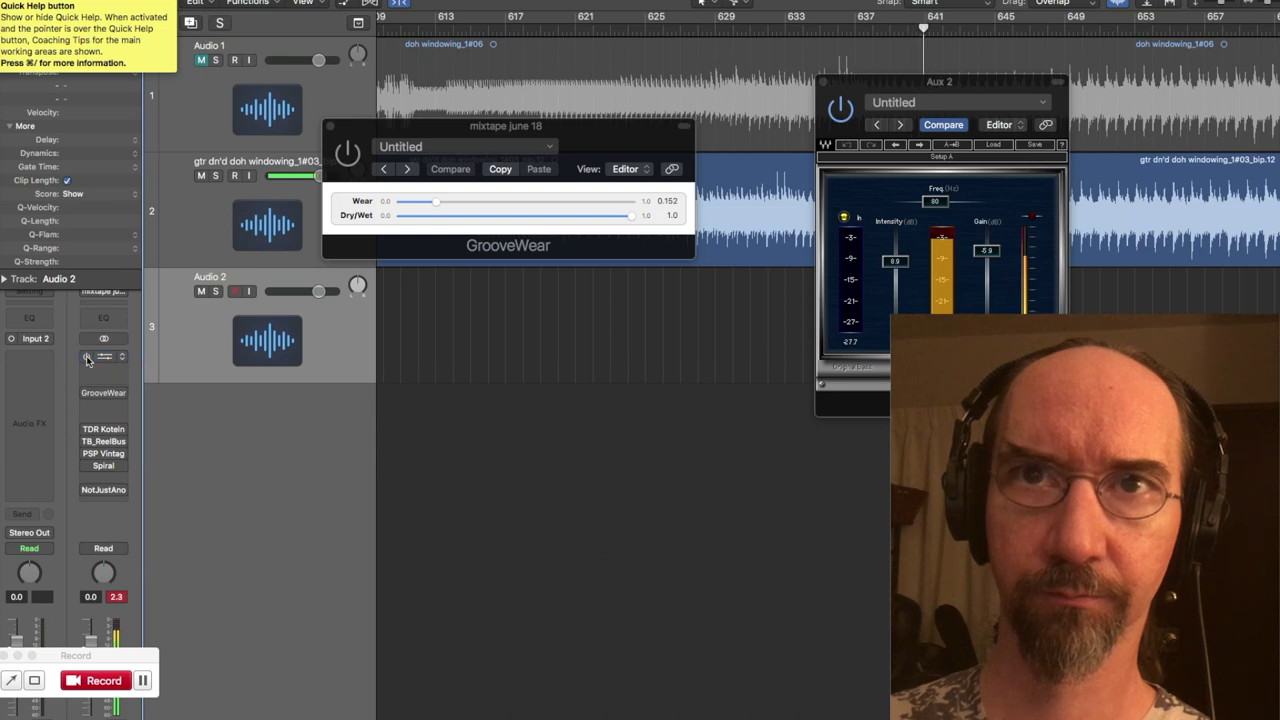
click(87, 358)
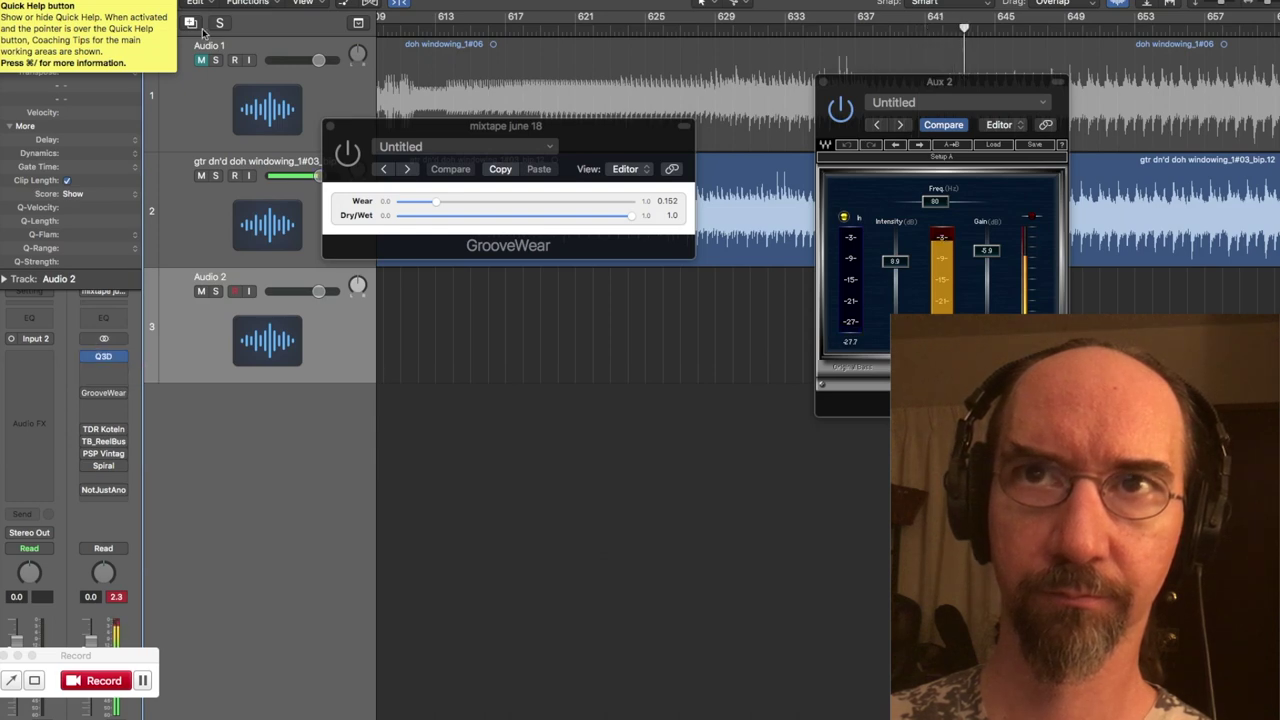
click(87, 358)
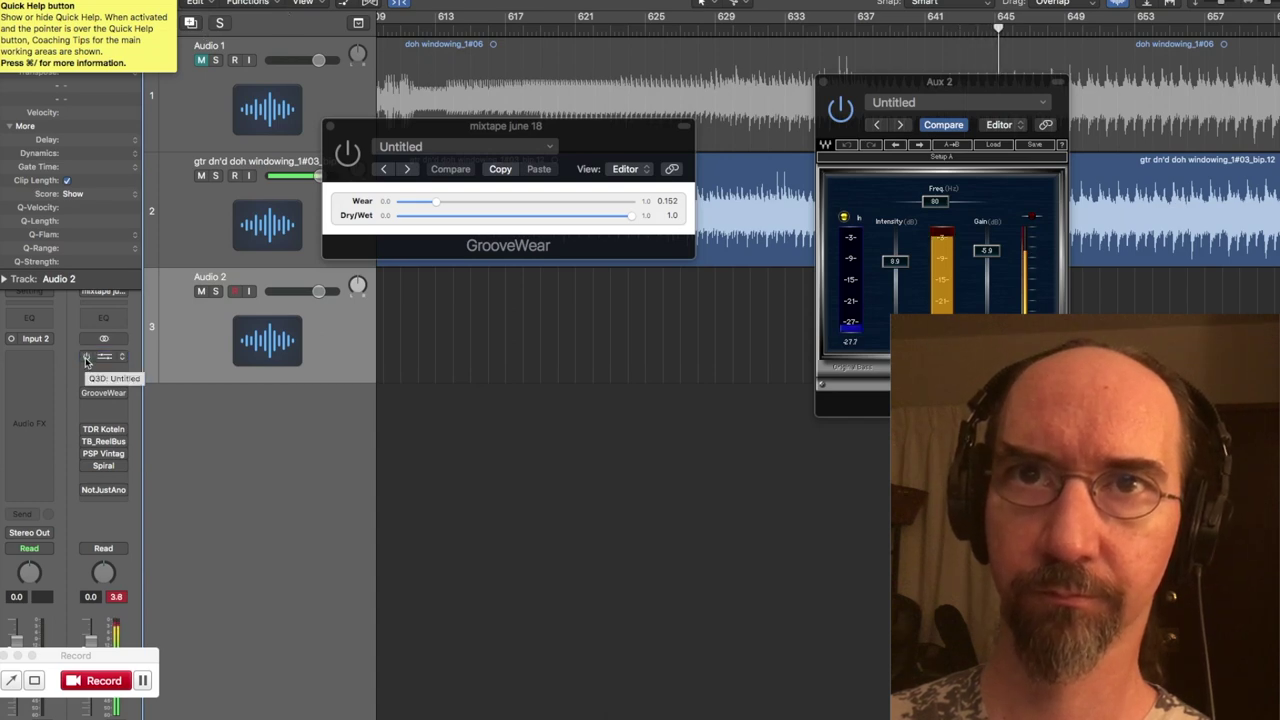
click(87, 358)
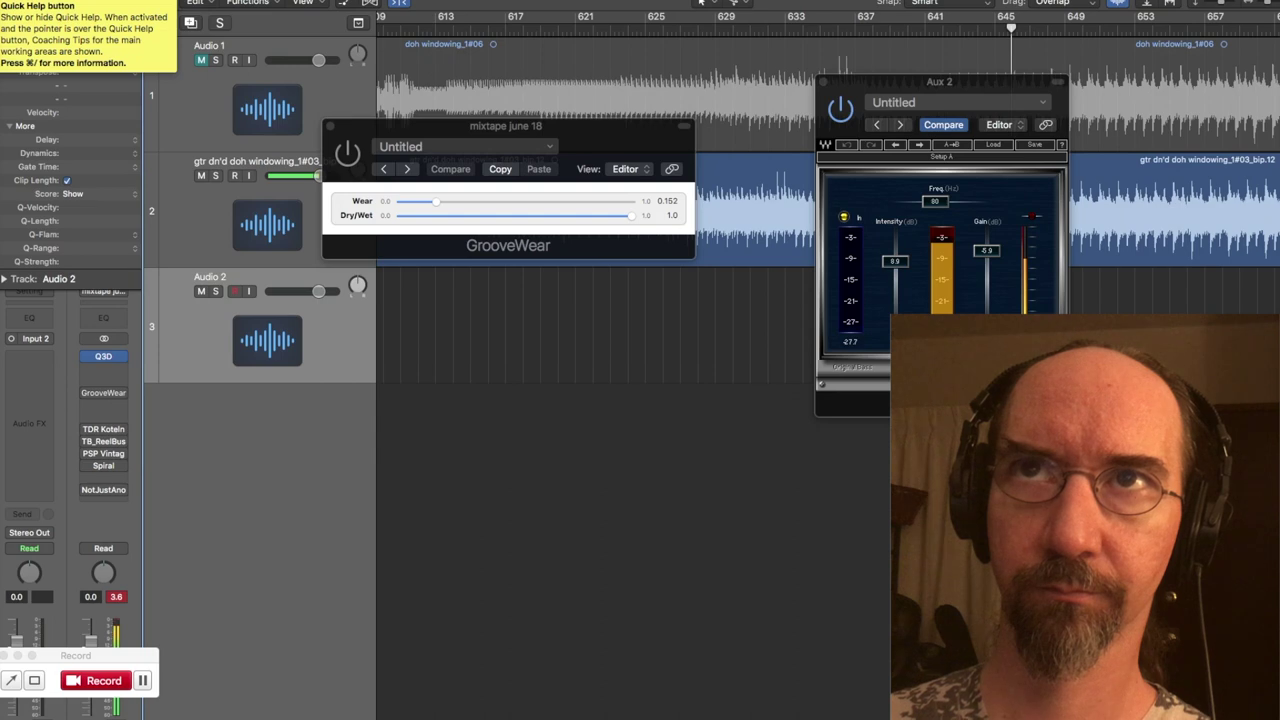
click(250, 291)
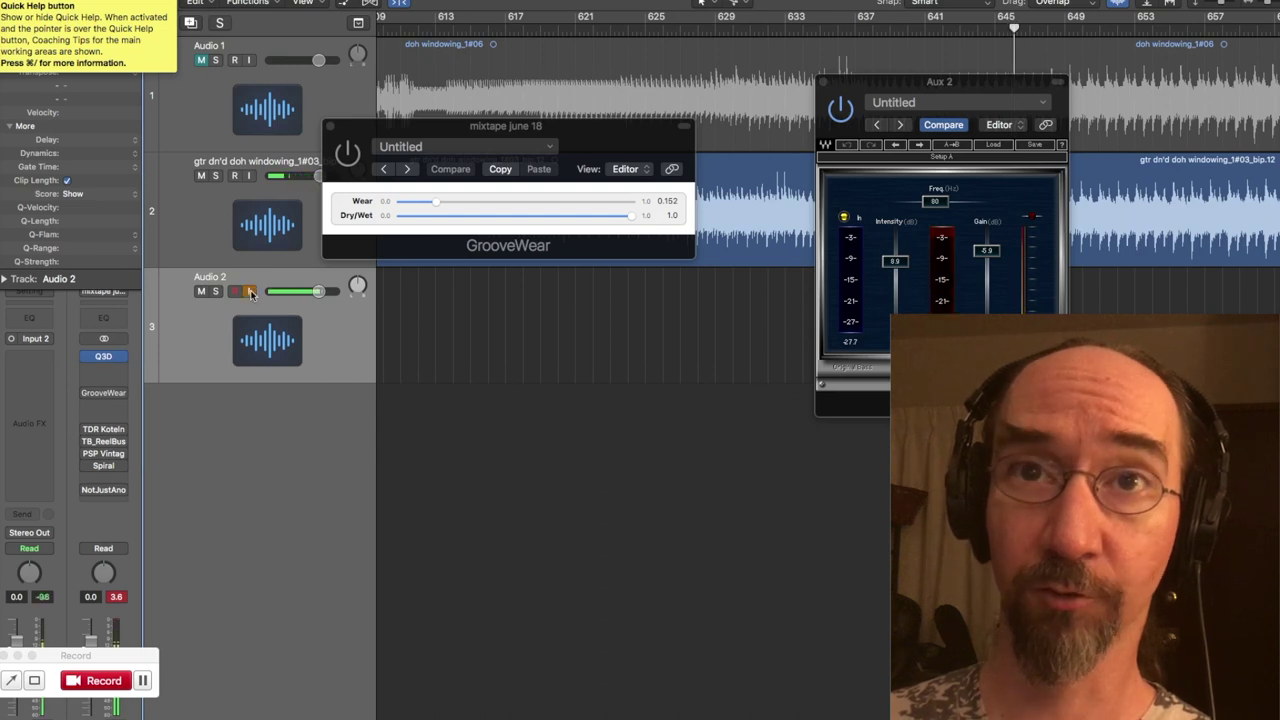
Open Q3D on the mixtape june 18 channel, examine its band, AIR, VARI and MASTER settings, and close its window
click(105, 358)
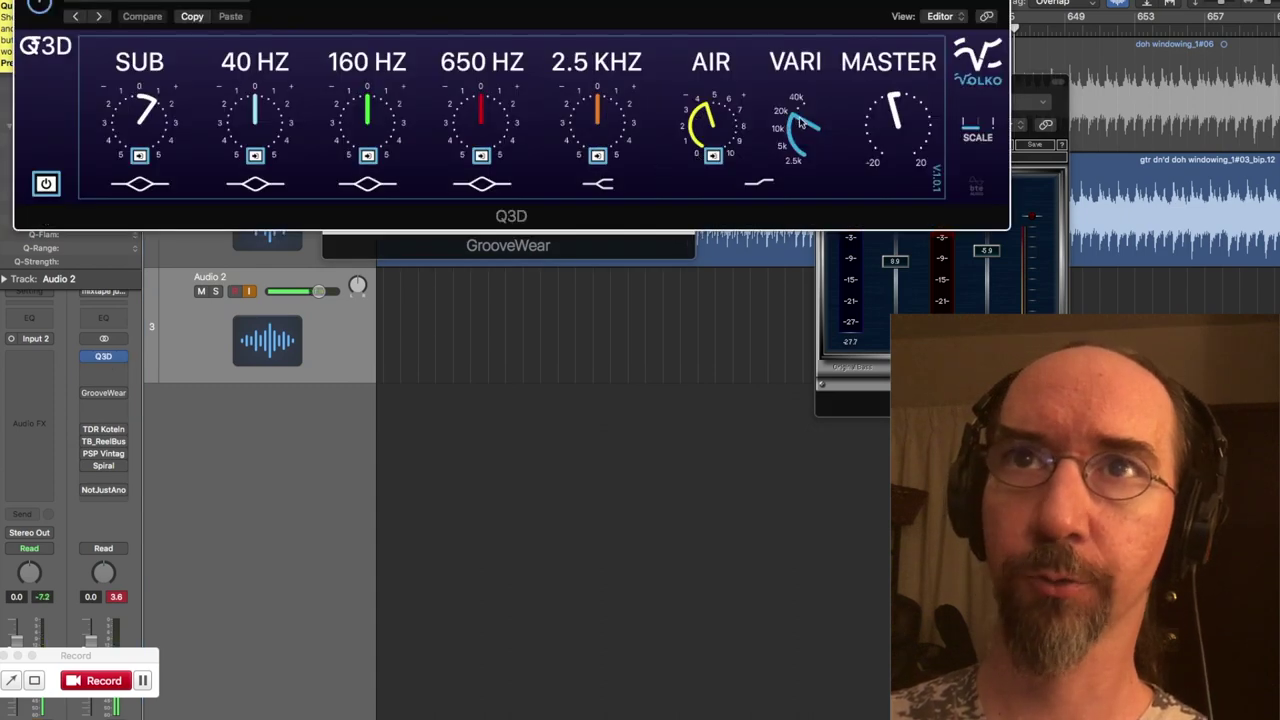
click(193, 16)
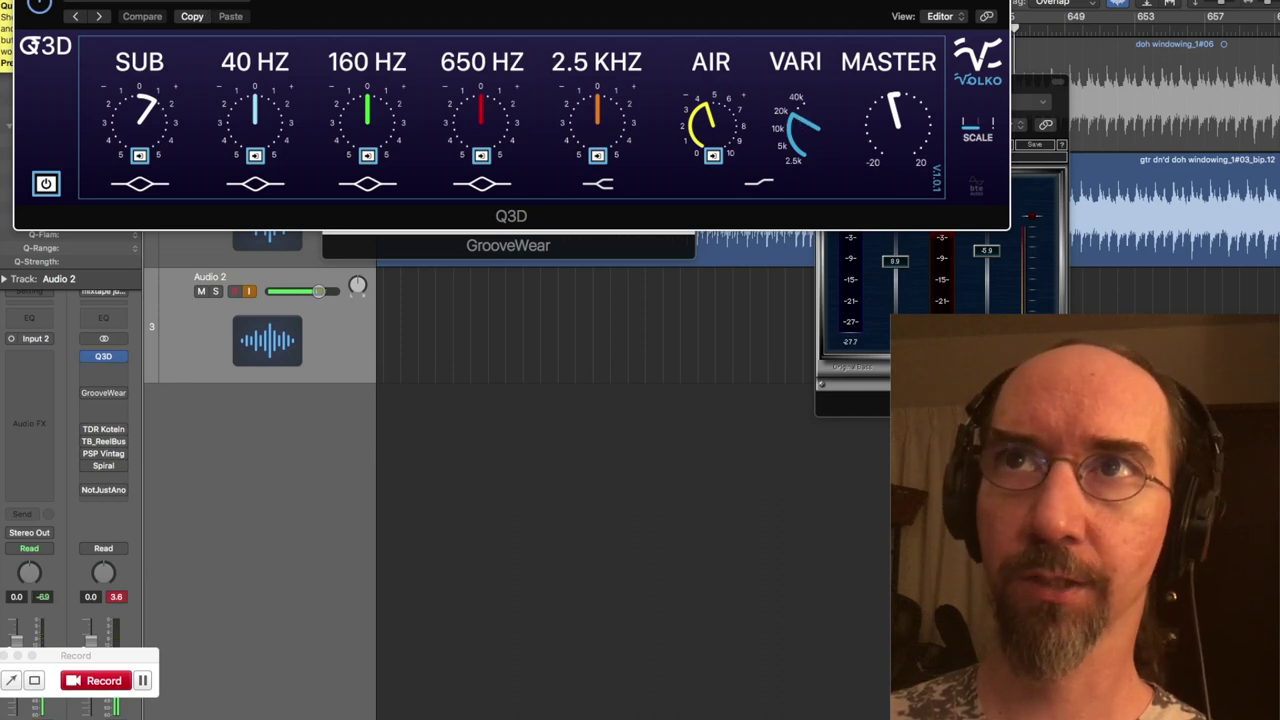
key(super+w)
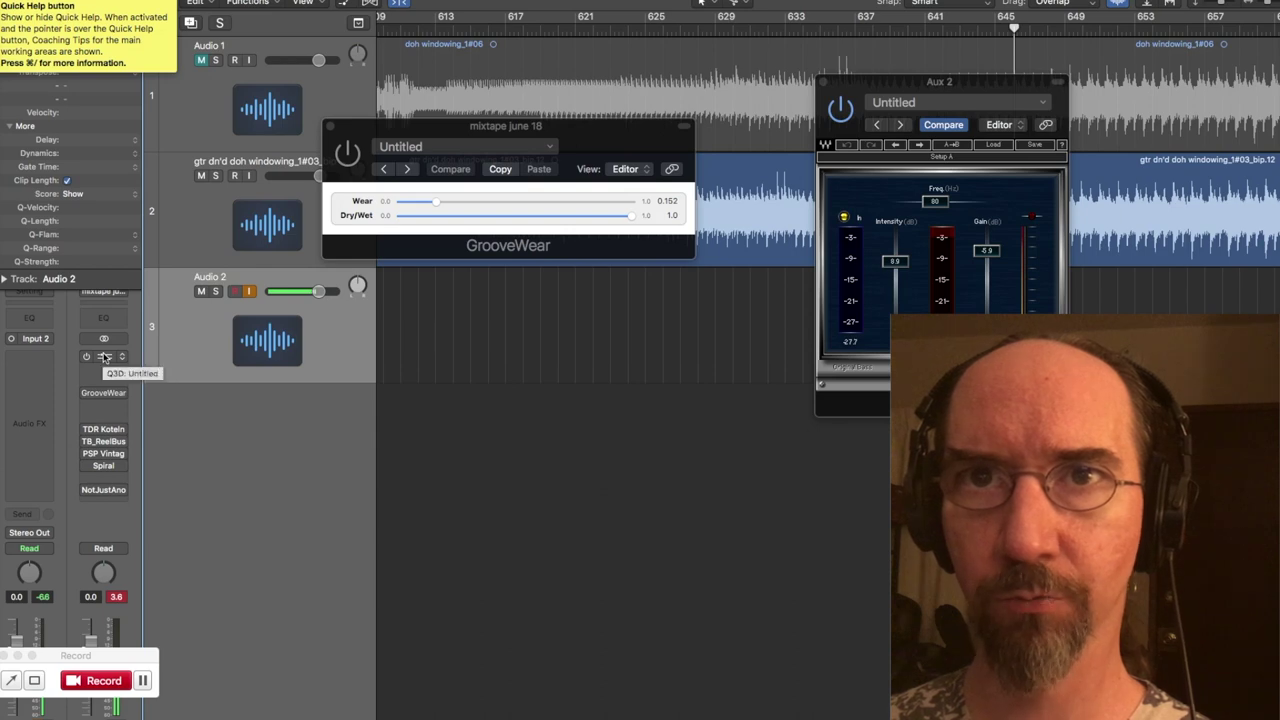
Open TDR Kotelnikov on the mixtape june 18 channel, move its window below the tracks, and turn off input monitoring for Audio 2
click(103, 428)
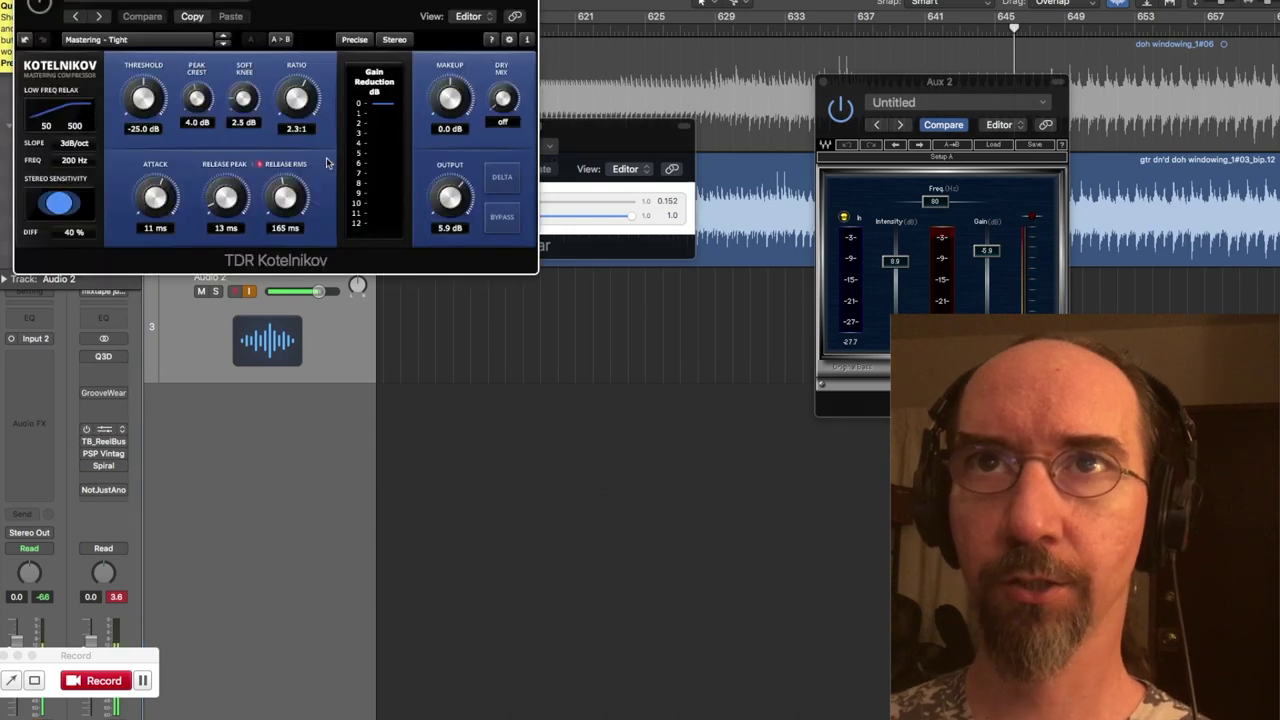
drag(365, 16, 576, 436)
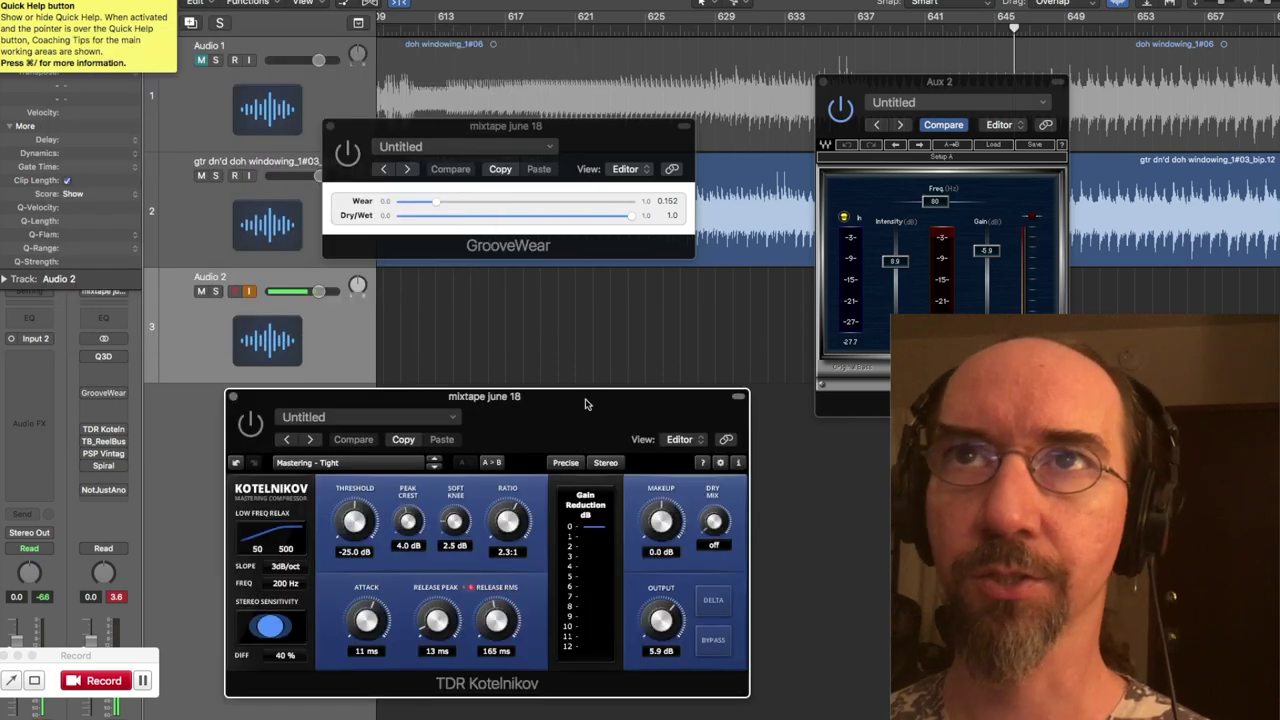
click(250, 291)
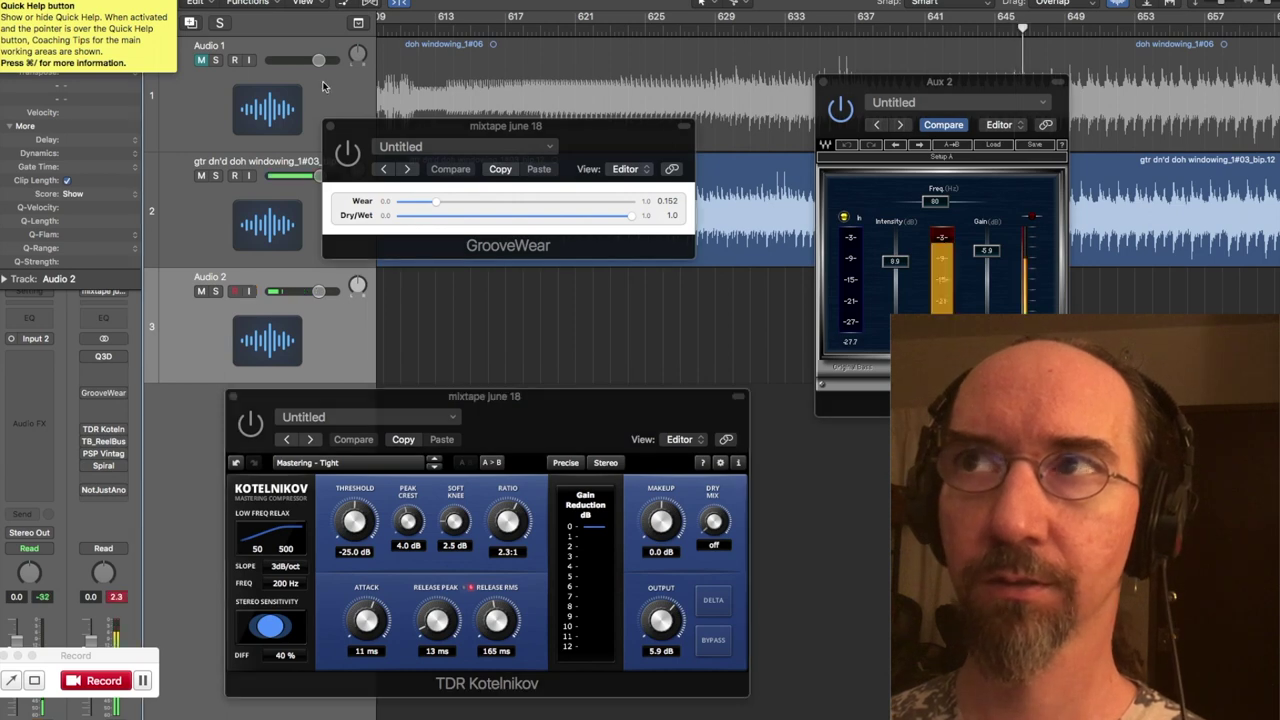
During playback, compare TDR Kotelnikov enabled and bypassed, leave it bypassed, turn on input monitoring for Audio 2 and close the compressor's window
click(250, 425)
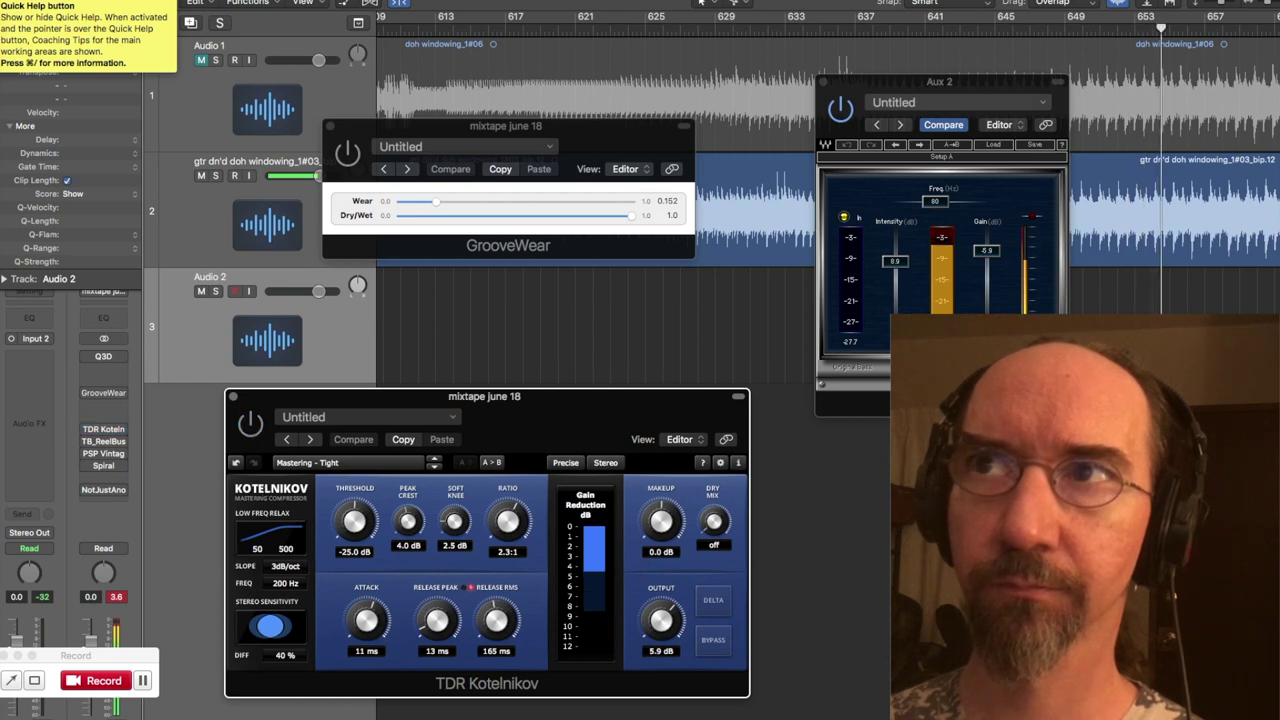
click(248, 291)
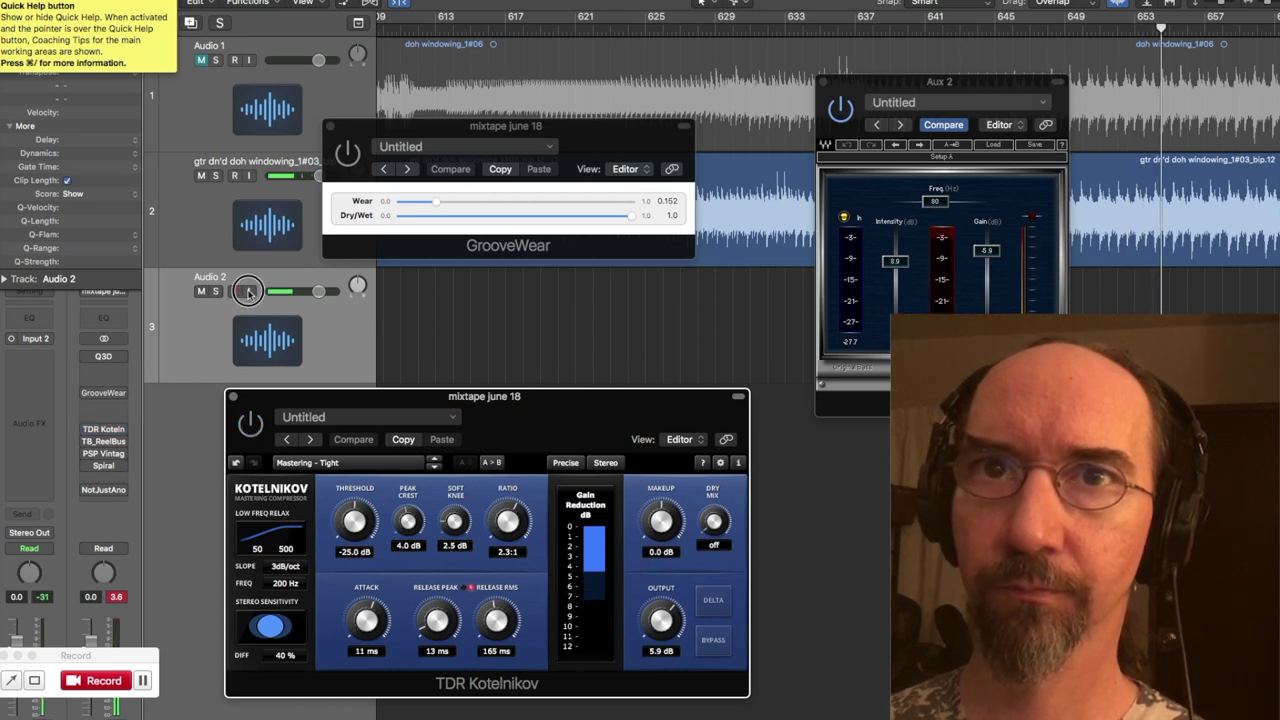
click(230, 397)
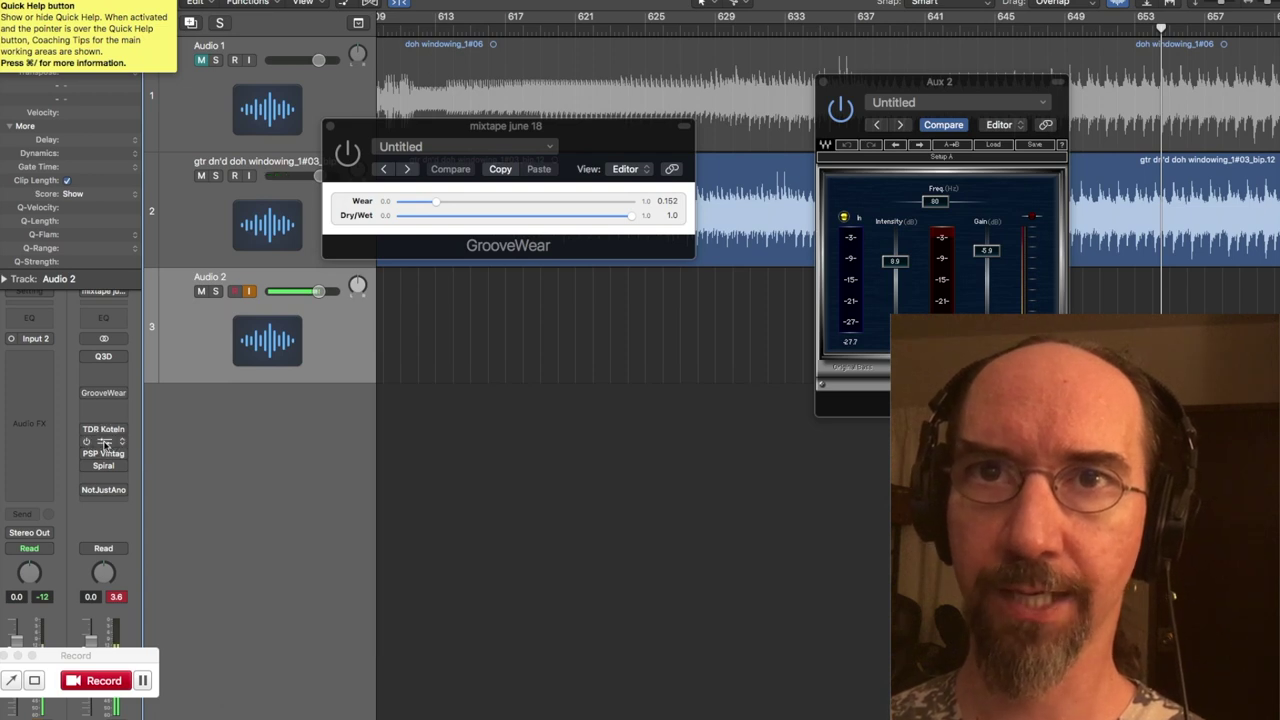
Open TB_ReelBus on the mixtape june 18 channel, place its window below GrooveWear, and turn off input monitoring for Audio 2
click(104, 443)
drag(371, 2, 674, 384)
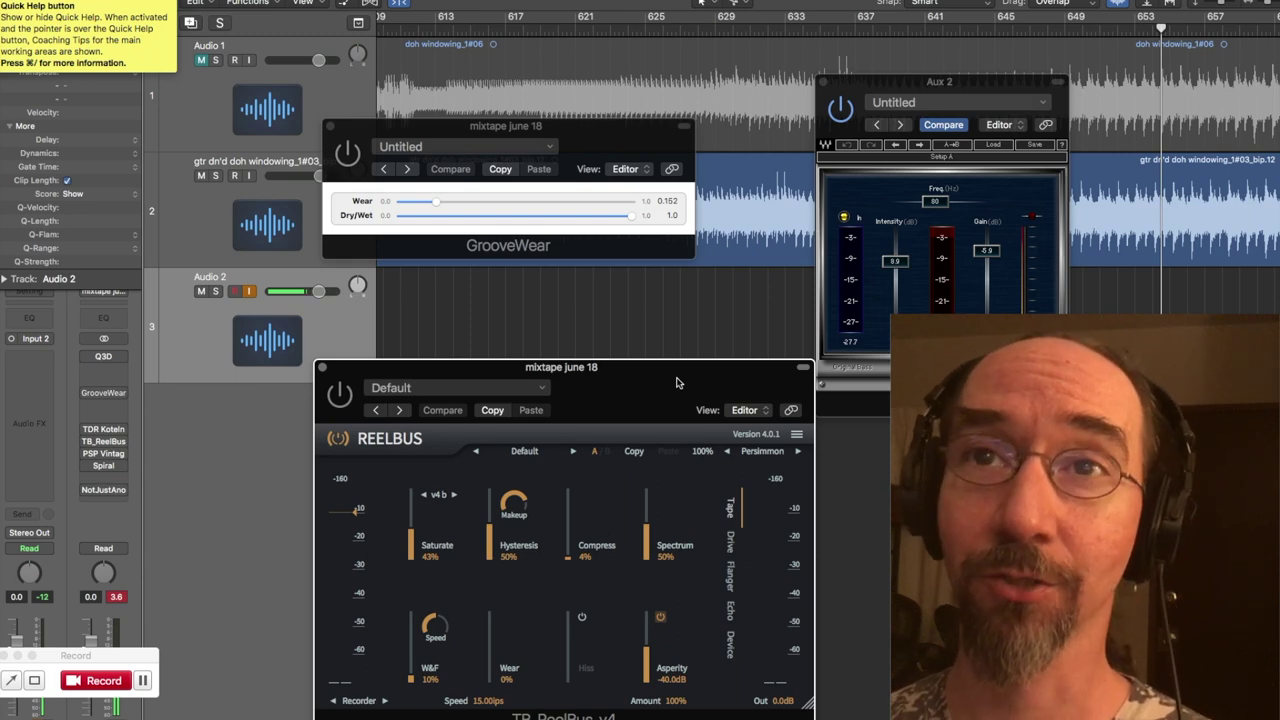
click(401, 293)
During playback, compare TB_ReelBus enabled and bypassed, leave it bypassed, turn on Audio 2's input monitoring and close the plug-in window
click(343, 396)
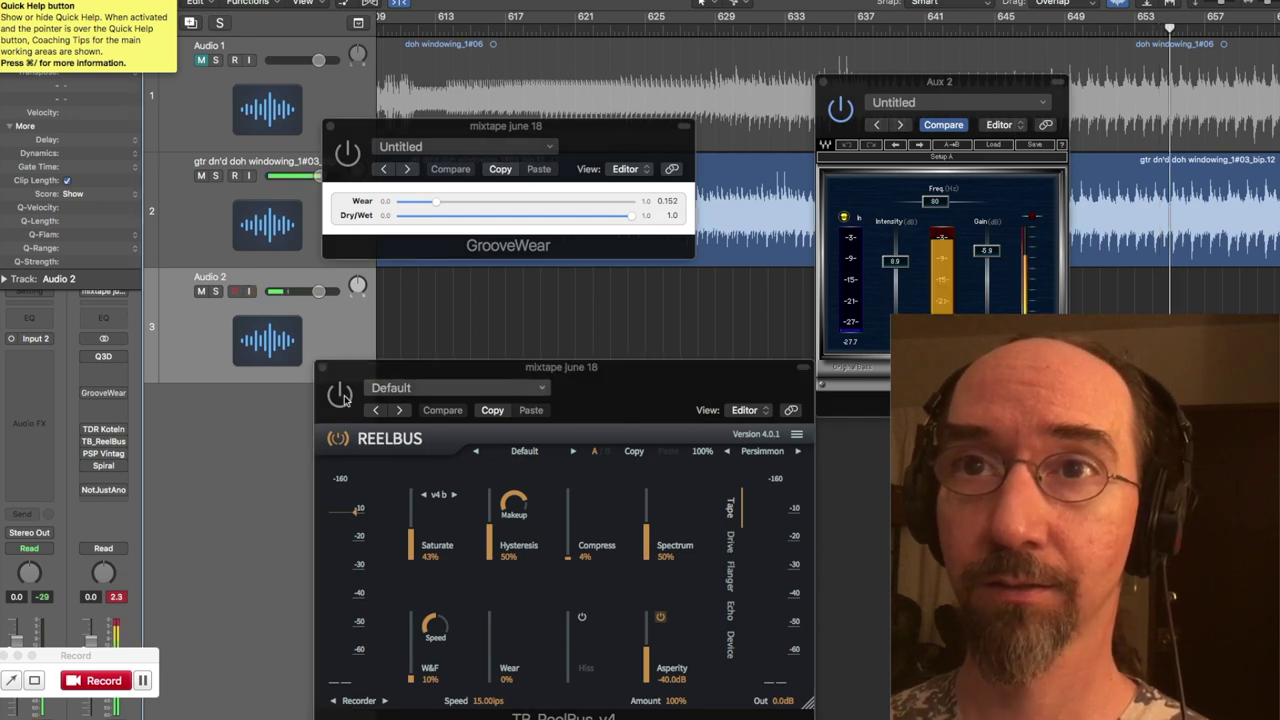
click(341, 396)
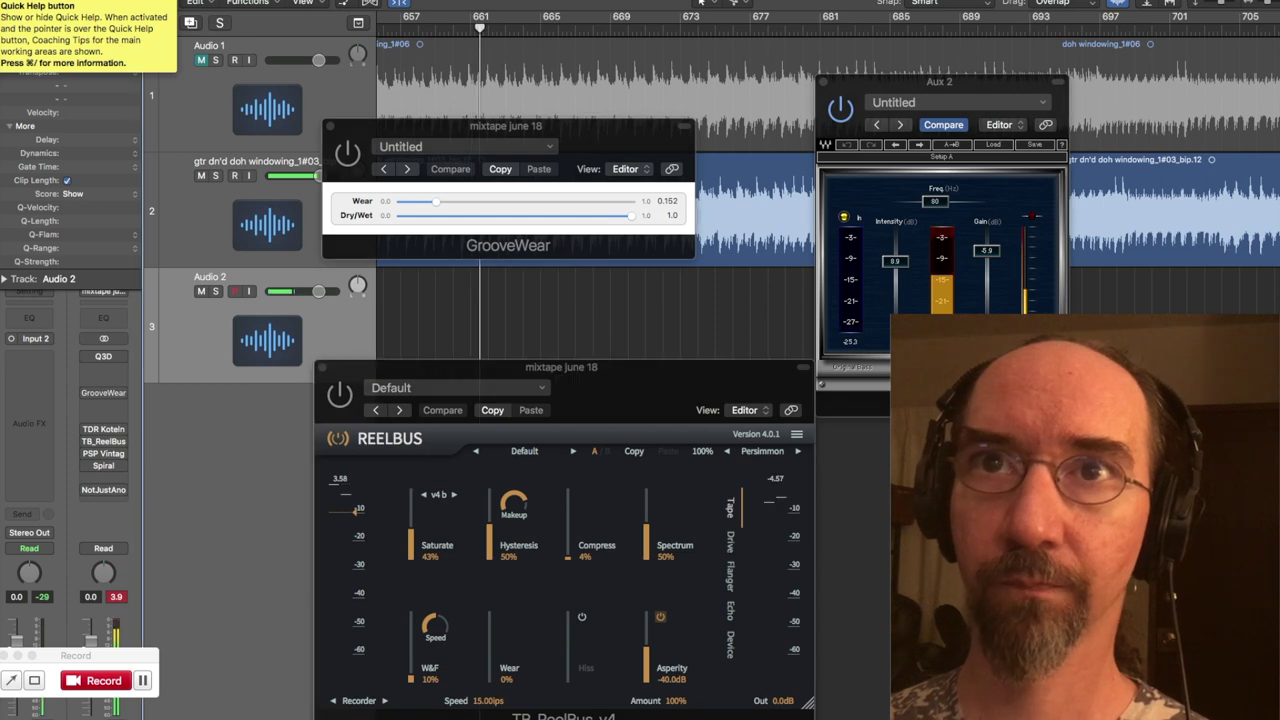
click(250, 292)
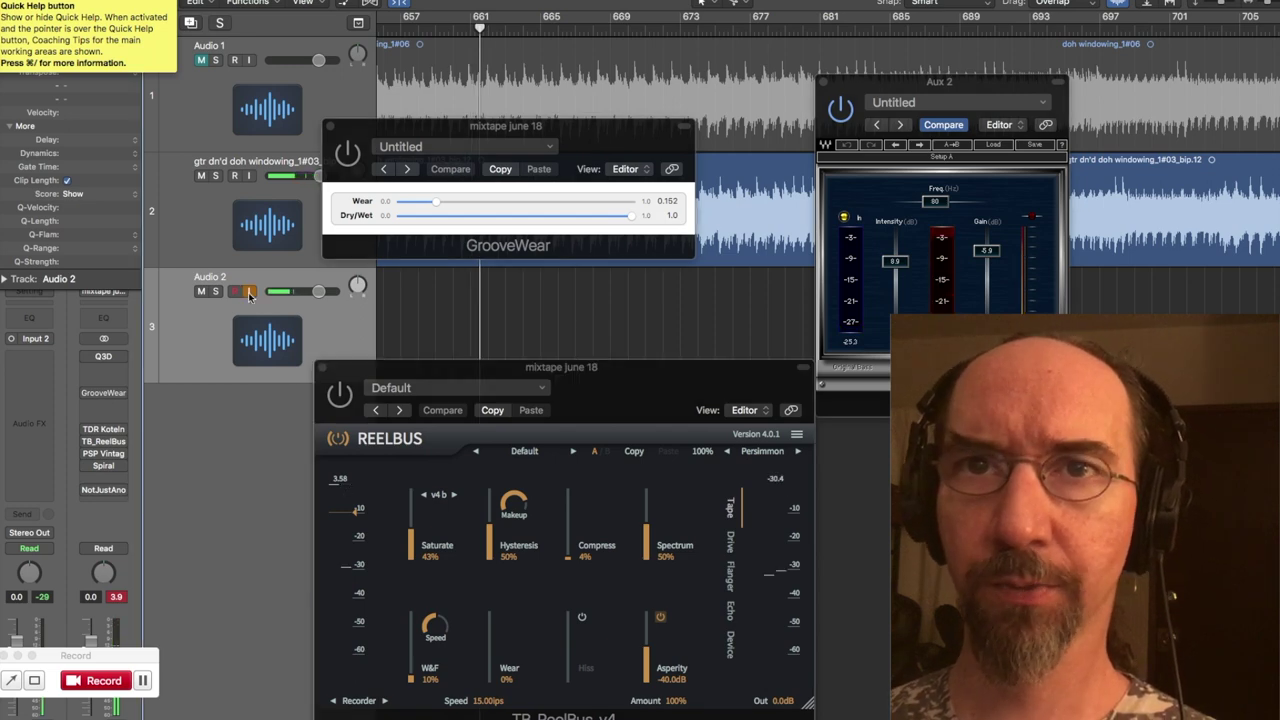
click(321, 368)
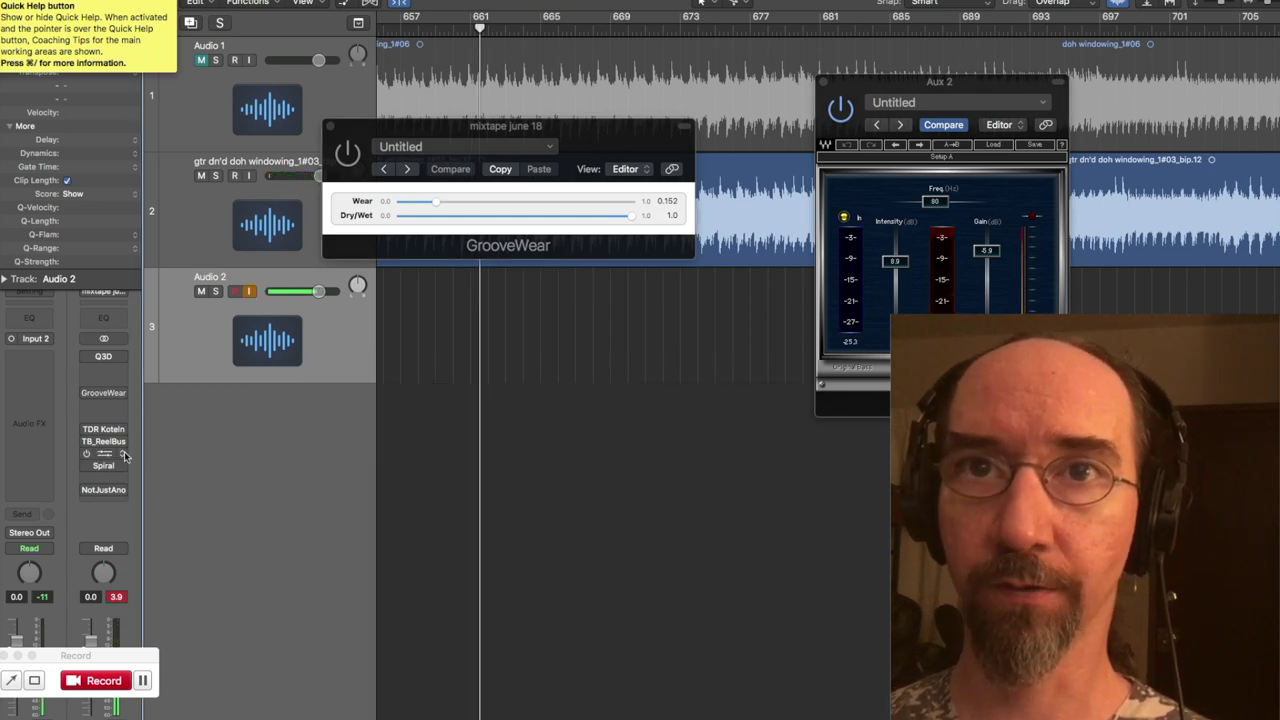
Open PSP VintageWarmer2 on the mixtape june 18 channel, place it below GrooveWear to examine its controls, and turn off Audio 2's input monitoring
click(124, 455)
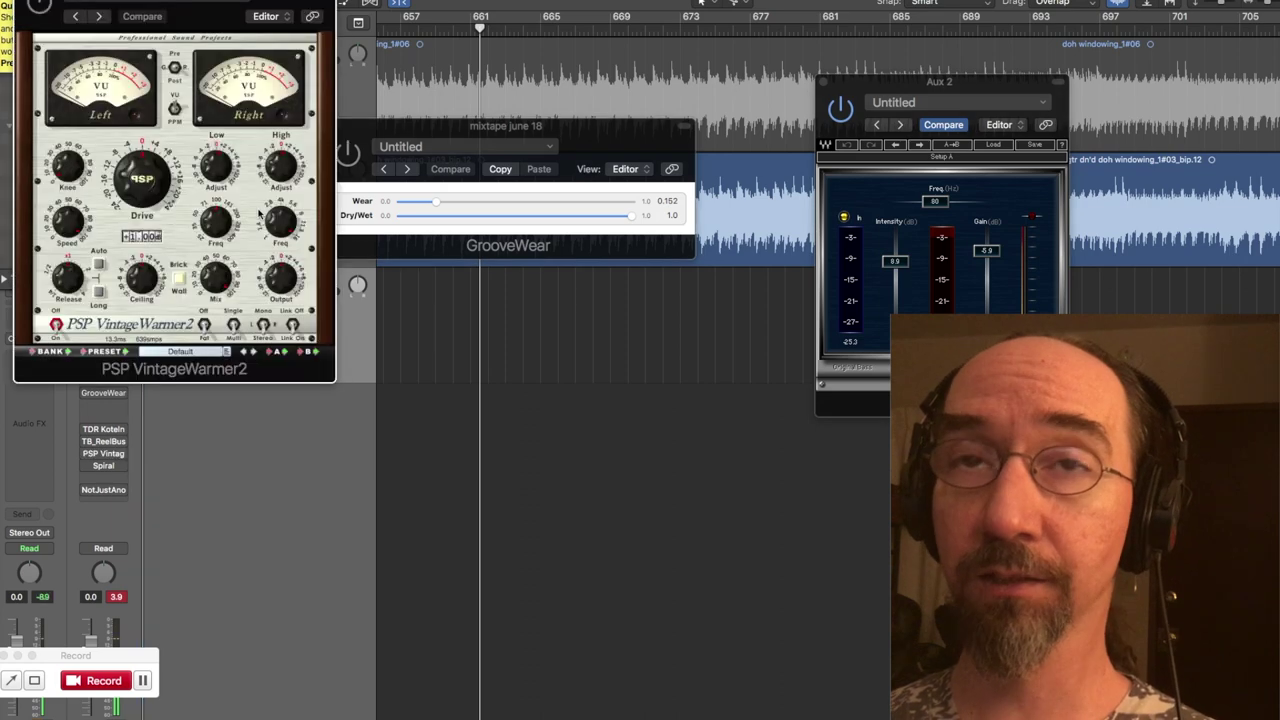
drag(288, 2, 555, 208)
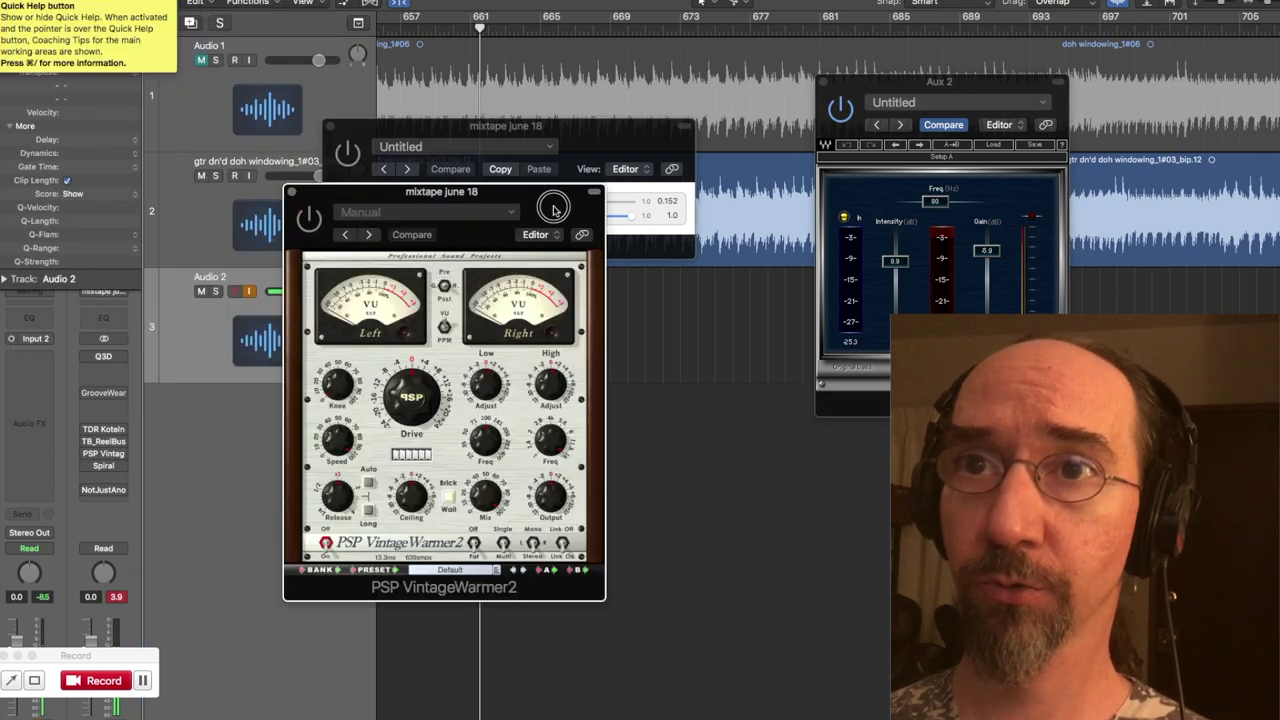
drag(555, 208, 645, 287)
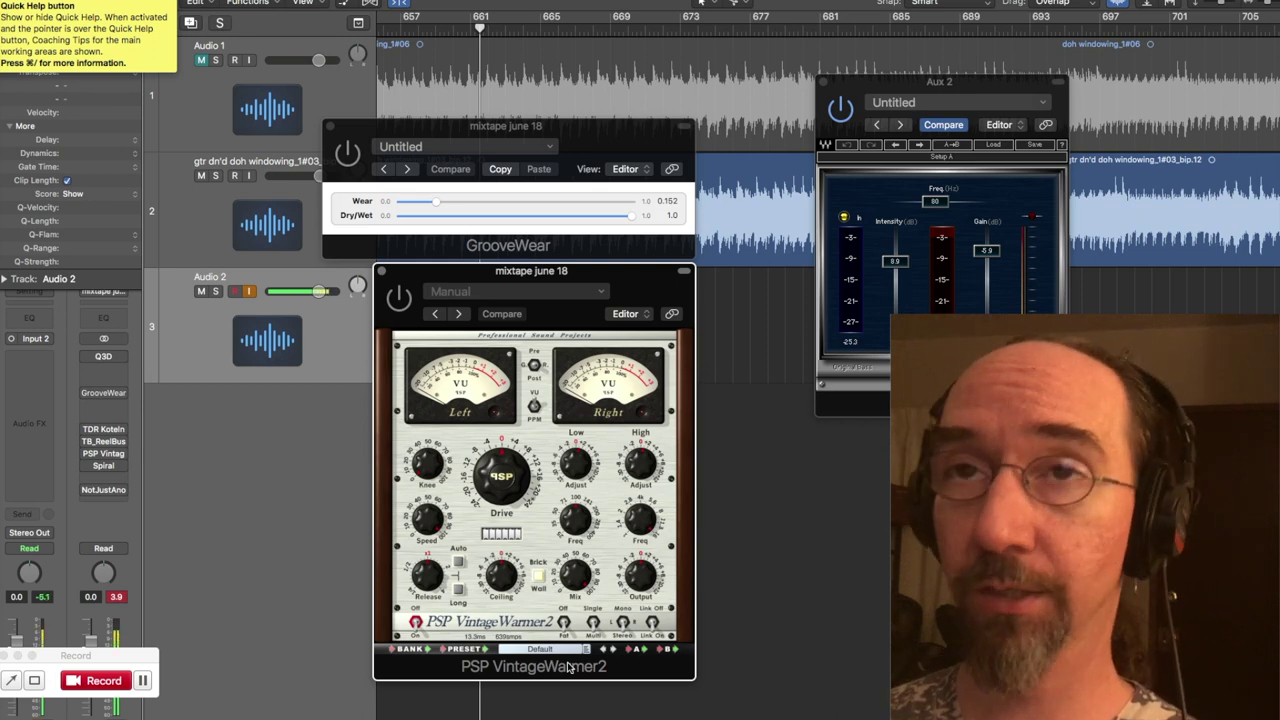
mouse_move(570, 527)
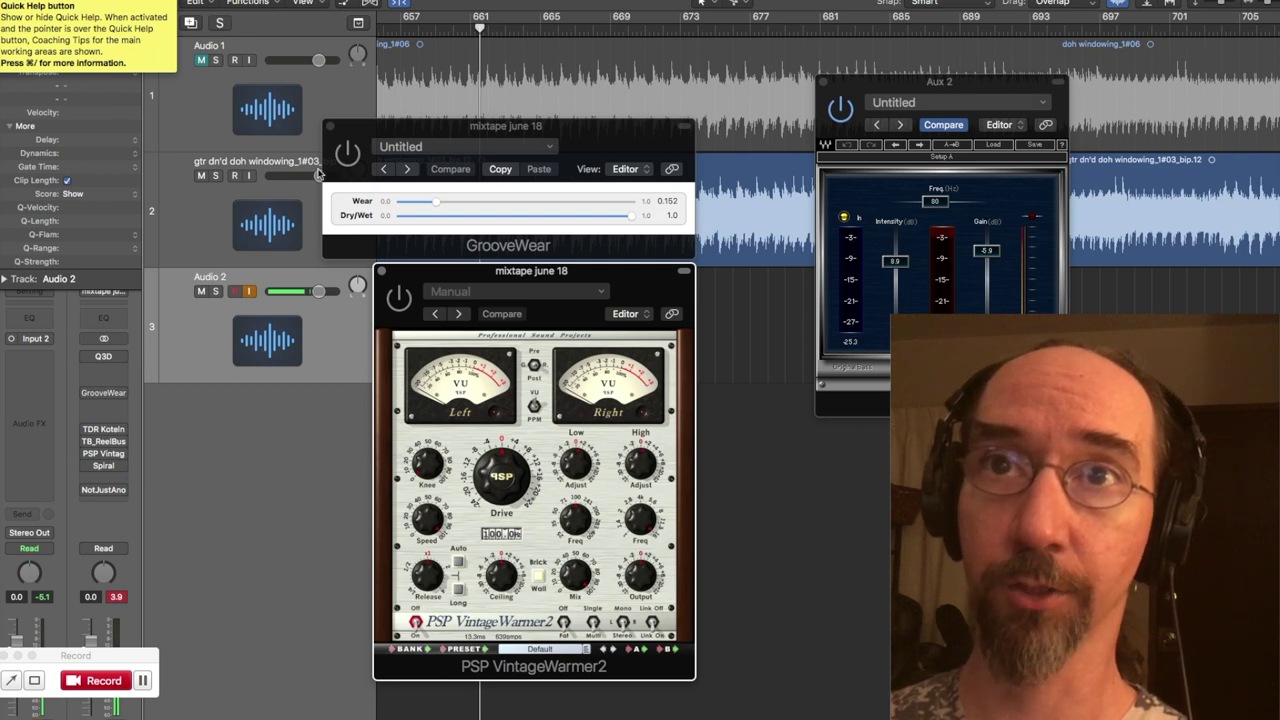
click(318, 175)
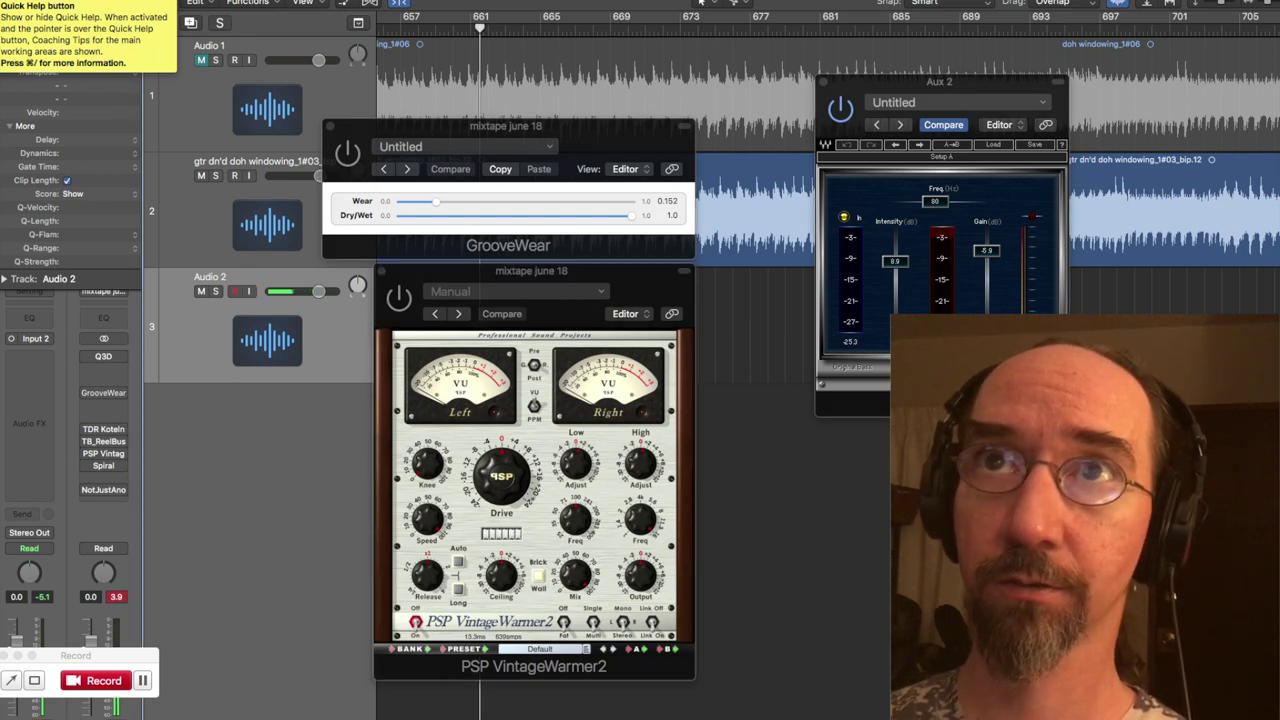
From about bar 661, compare playback with PSP VintageWarmer2 enabled and bypassed, leave it bypassed, and turn on input monitoring for Audio 2
click(400, 299)
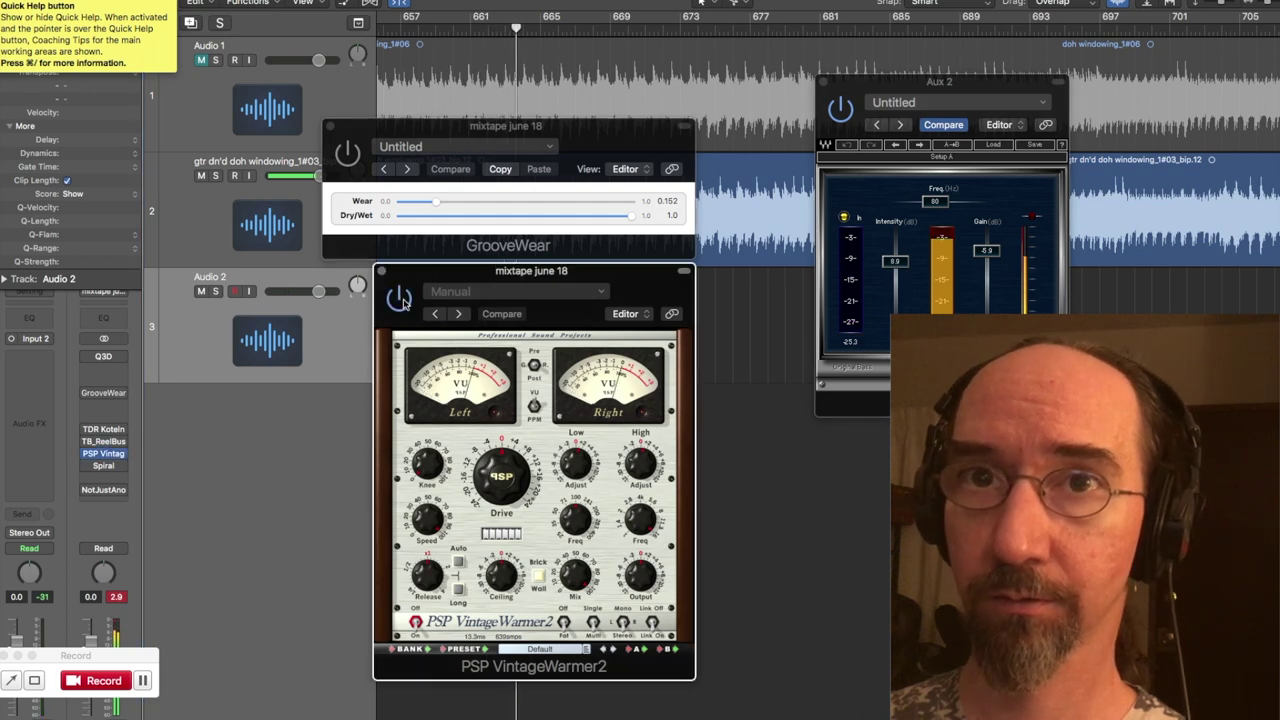
click(400, 299)
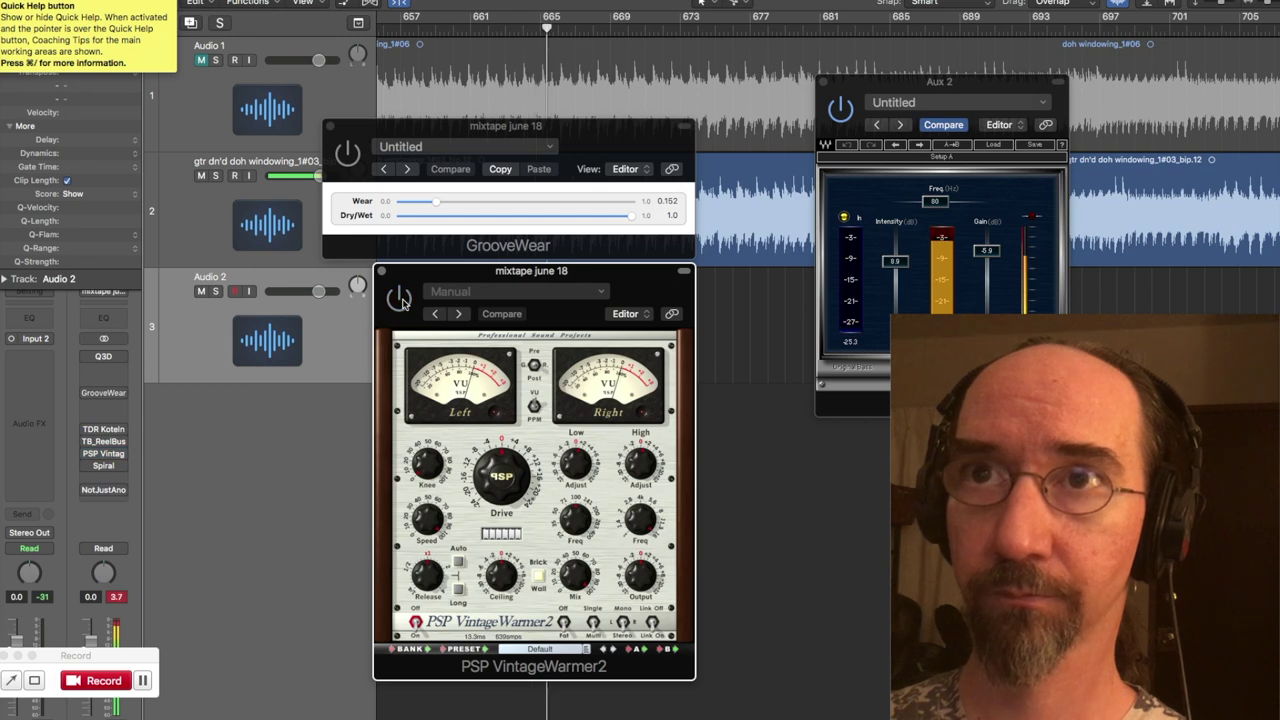
click(400, 299)
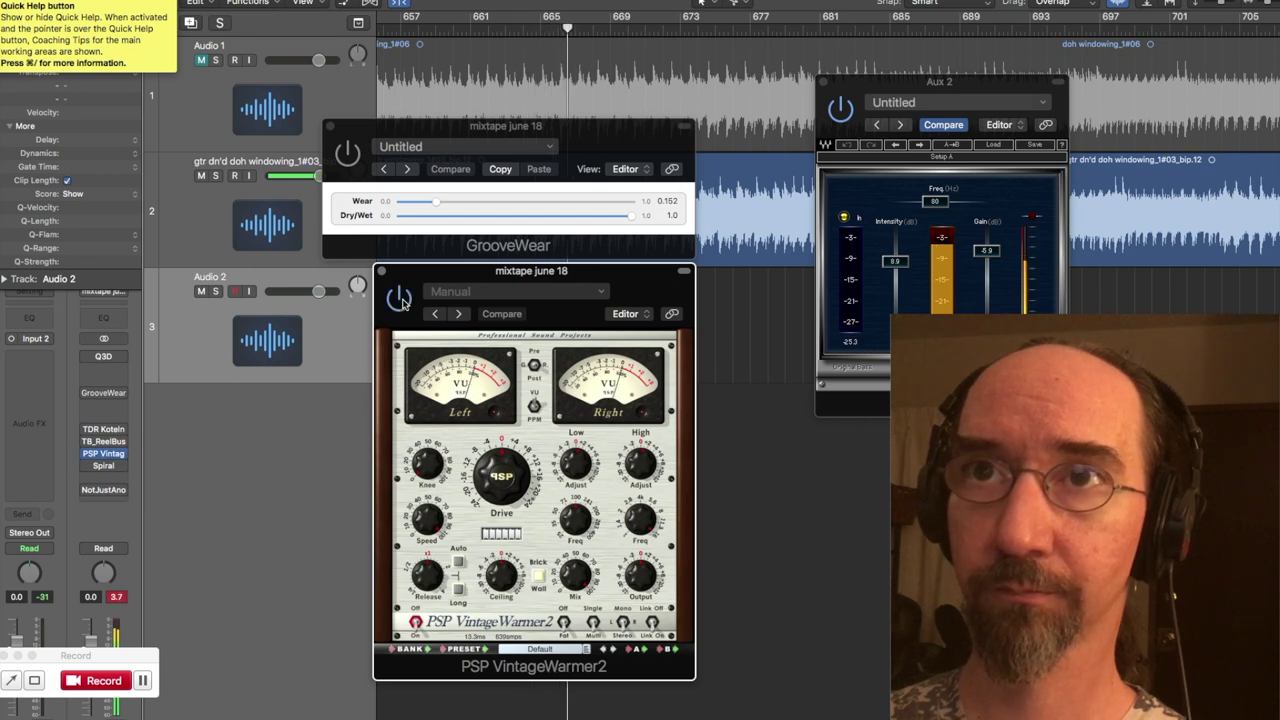
click(400, 299)
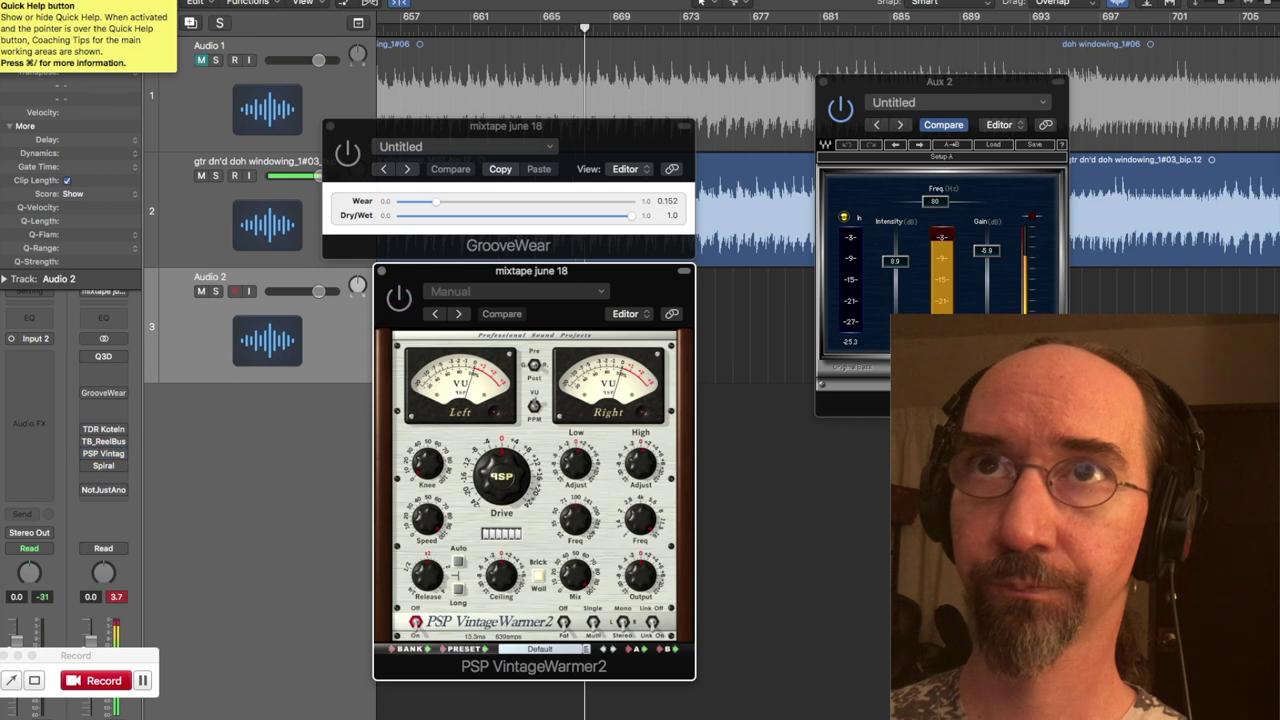
click(249, 291)
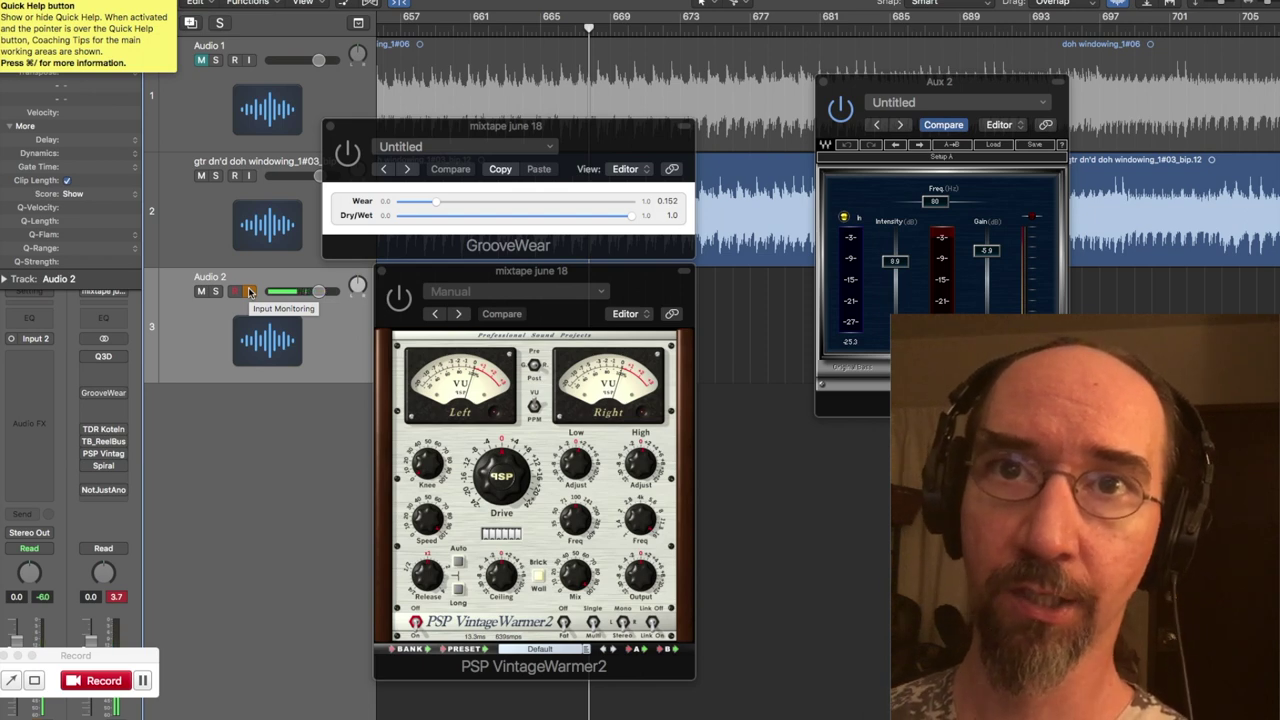
Open Spiral on the mixtape june 18 channel, move its window below the Audio 2 track, and turn off Audio 2's input monitoring
mouse_move(110, 458)
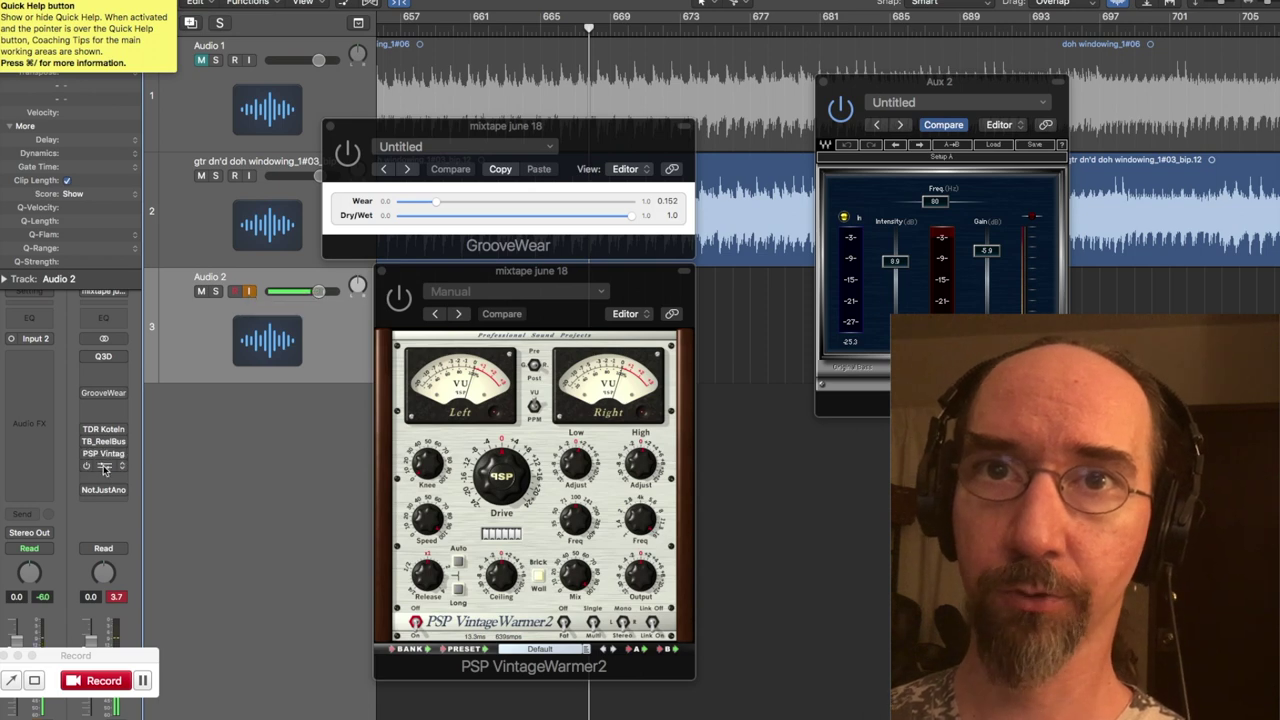
click(105, 468)
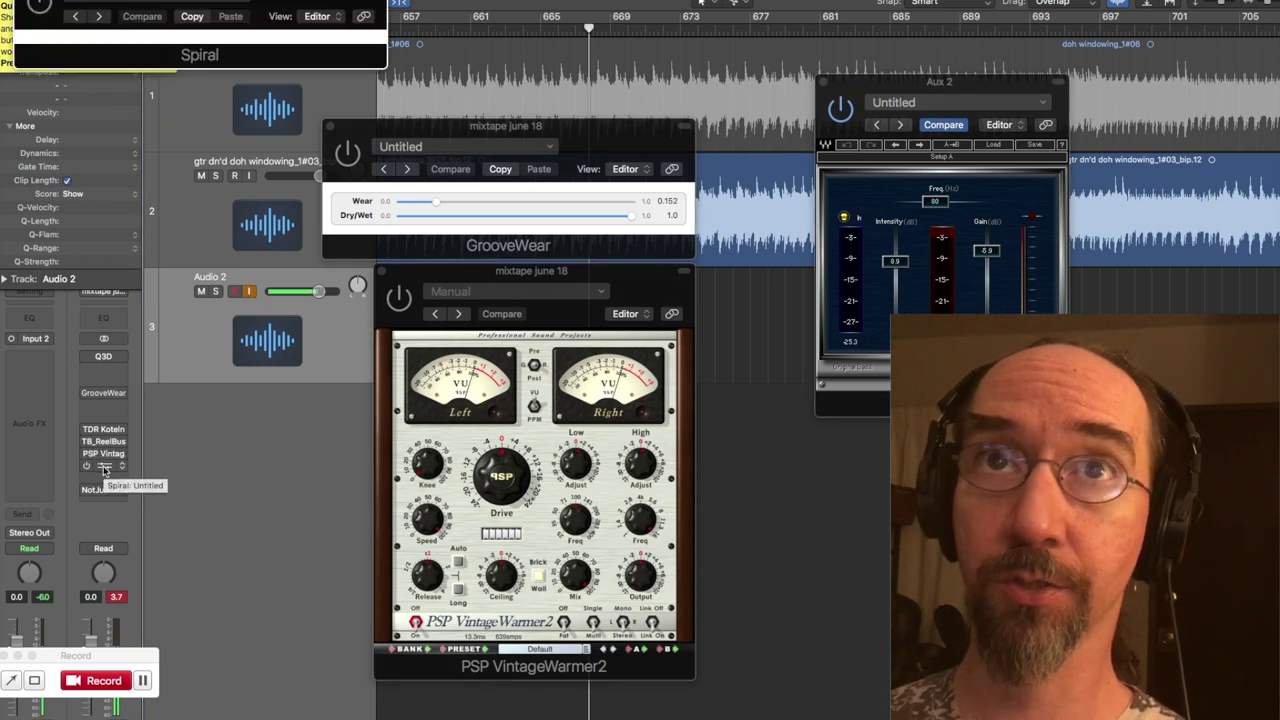
drag(255, 16, 506, 413)
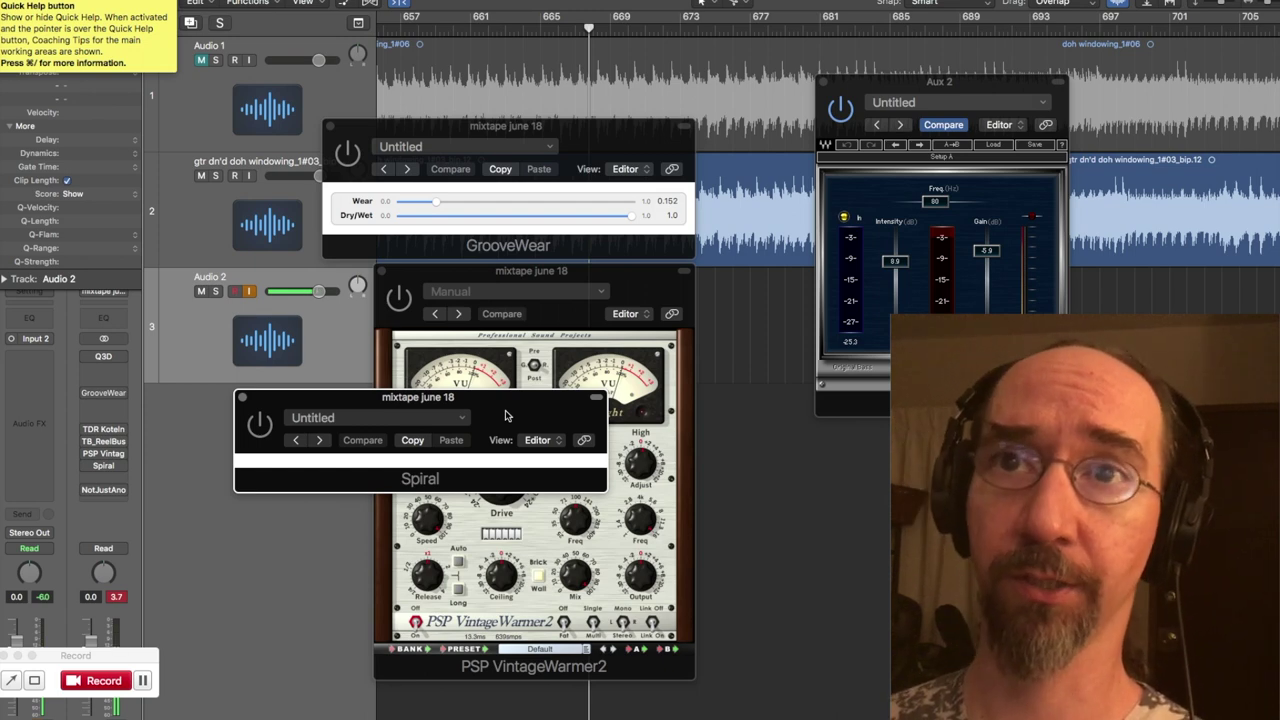
drag(391, 405, 347, 418)
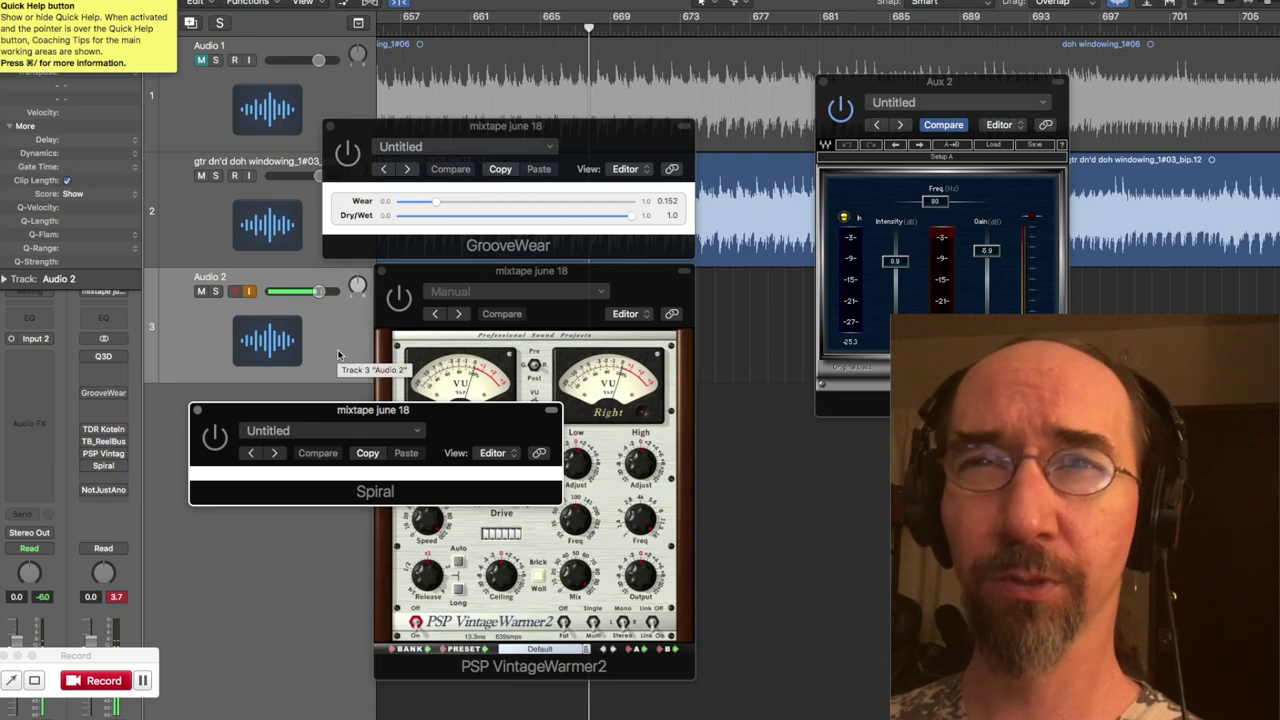
click(251, 292)
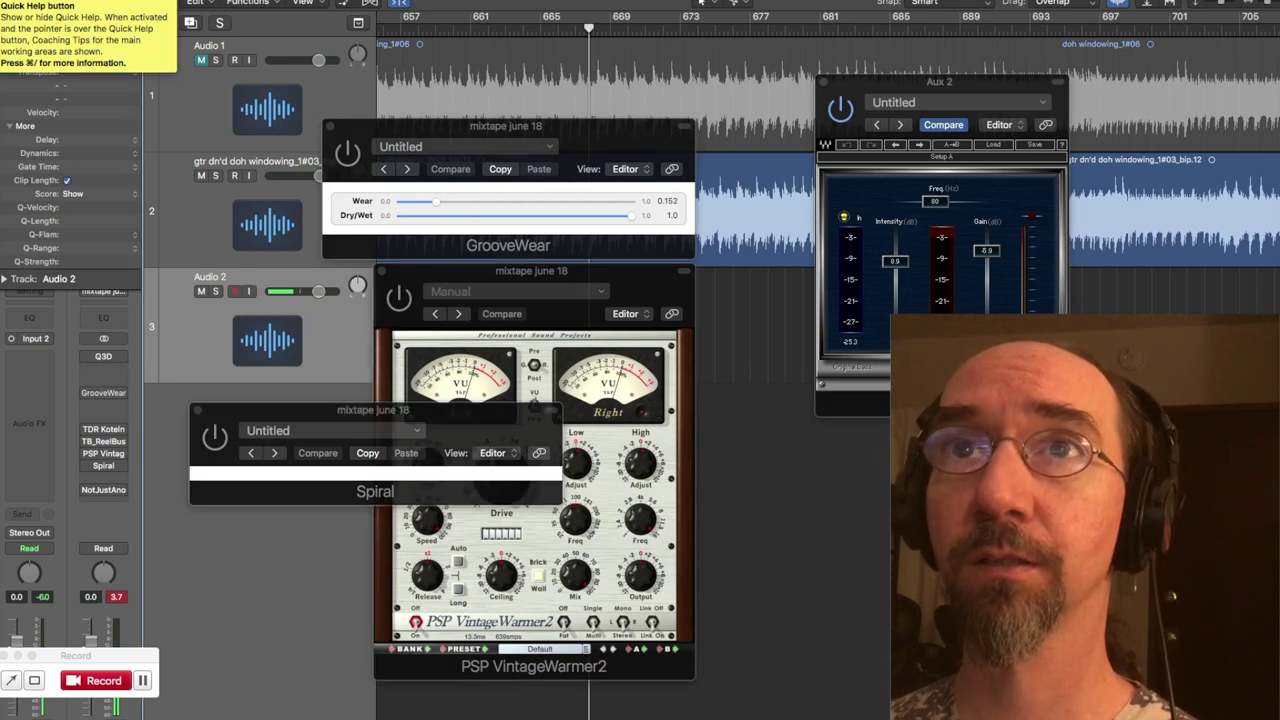
During playback, compare Spiral enabled and bypassed several times, leave it bypassed, and turn on input monitoring for Audio 2
click(215, 440)
click(215, 440)
click(216, 441)
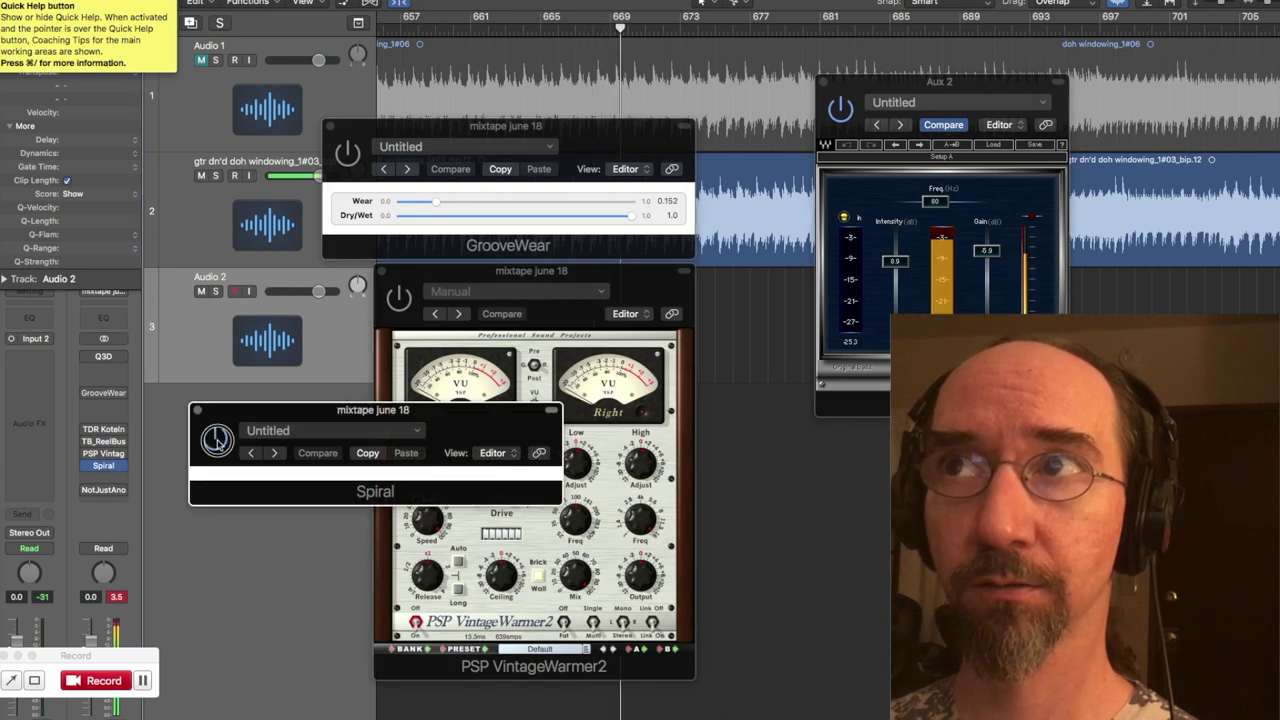
click(216, 440)
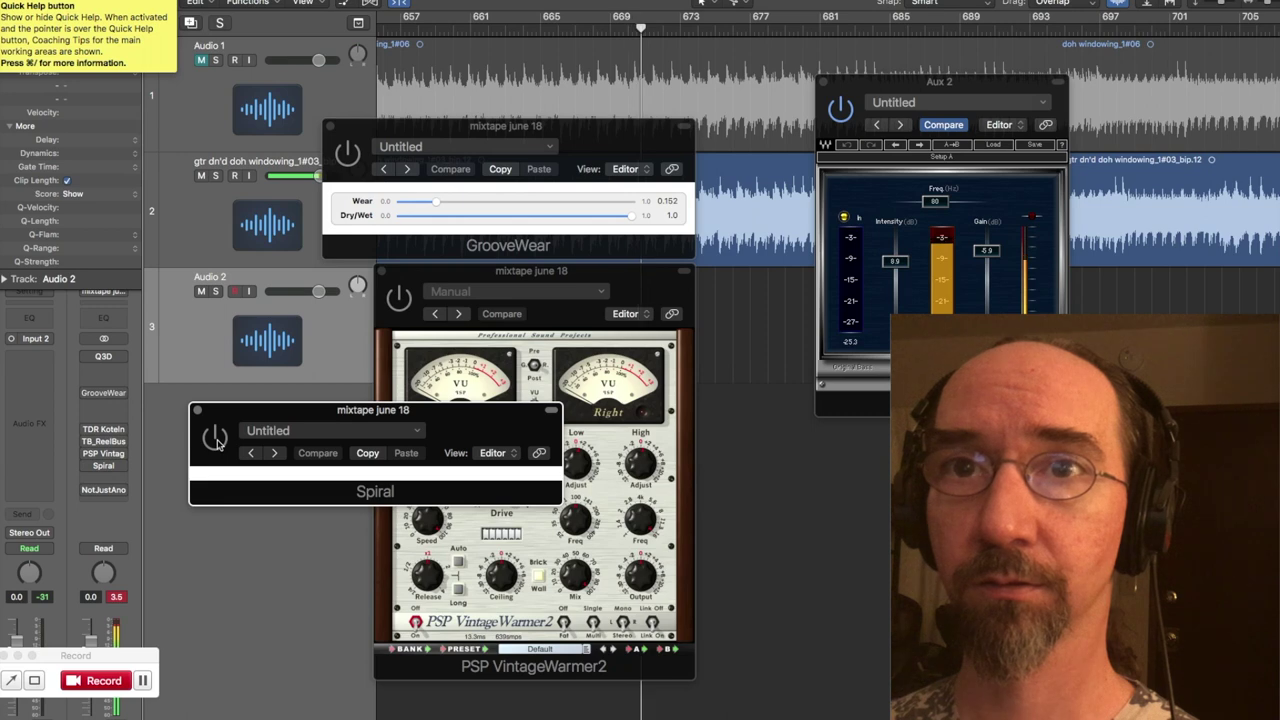
click(216, 440)
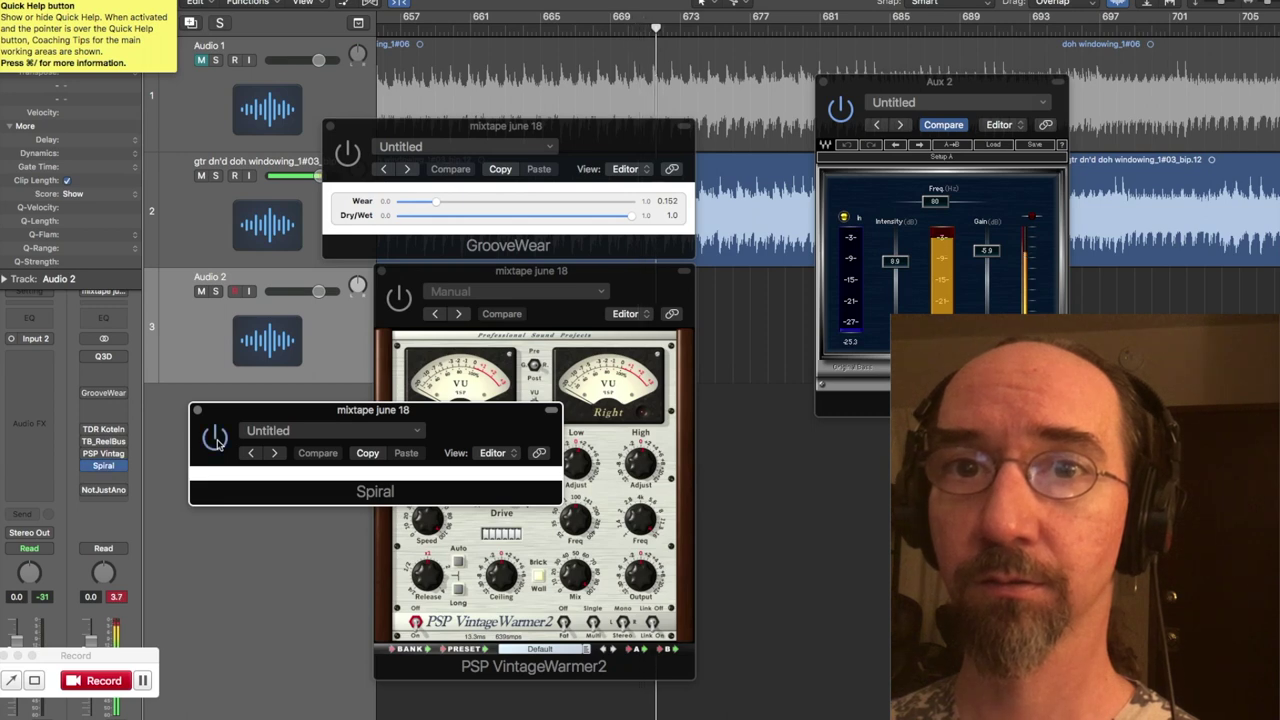
click(216, 440)
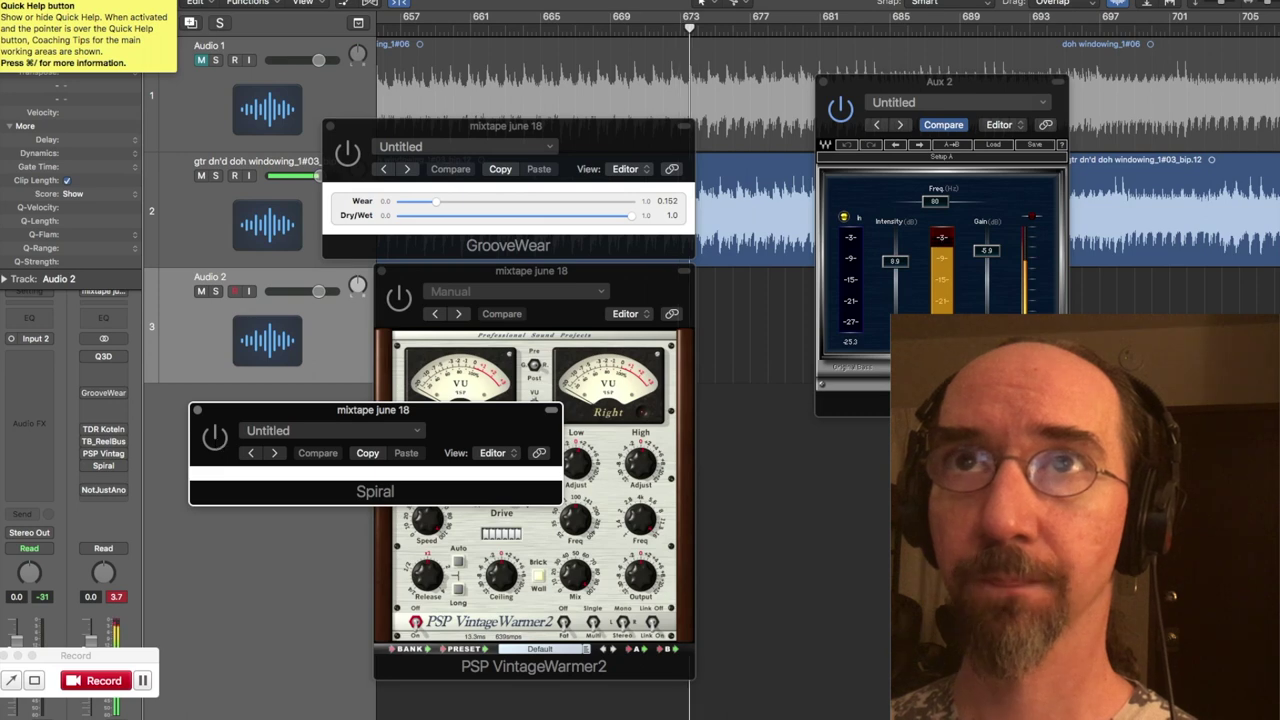
click(249, 291)
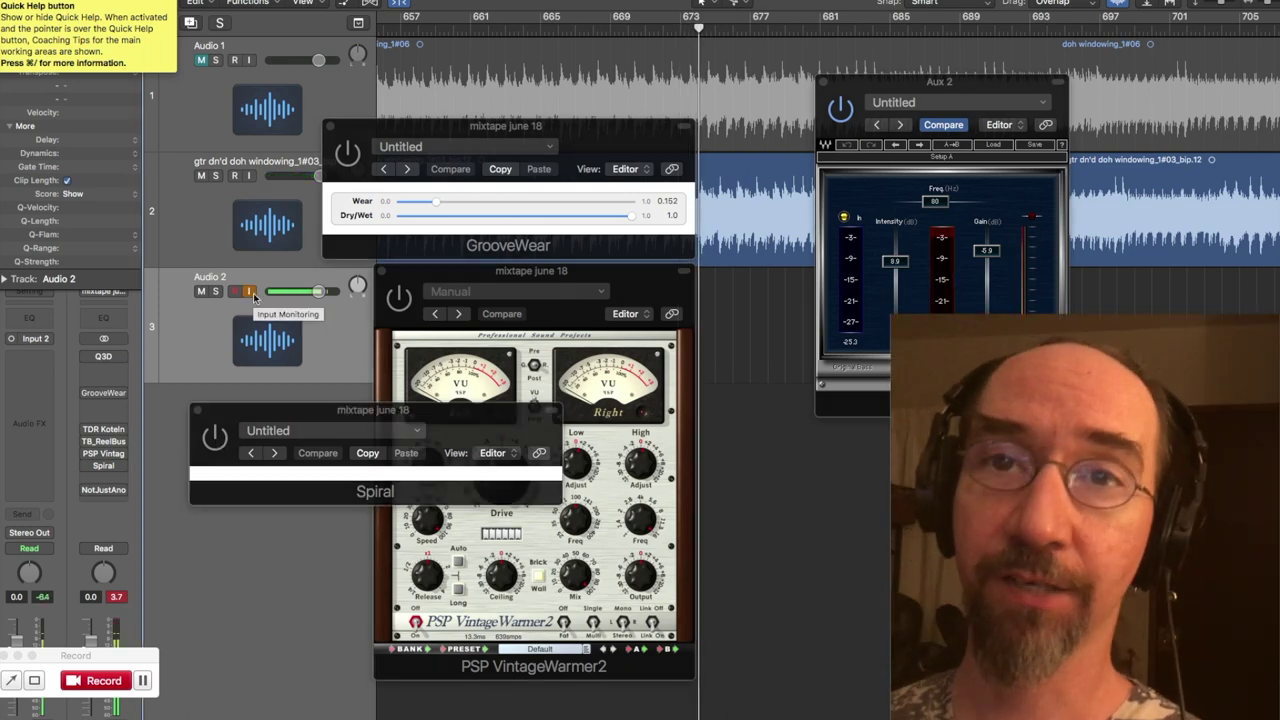
Open NotJustAnotherDither on the mixtape june 18 channel and move its window below the Spiral window
click(100, 490)
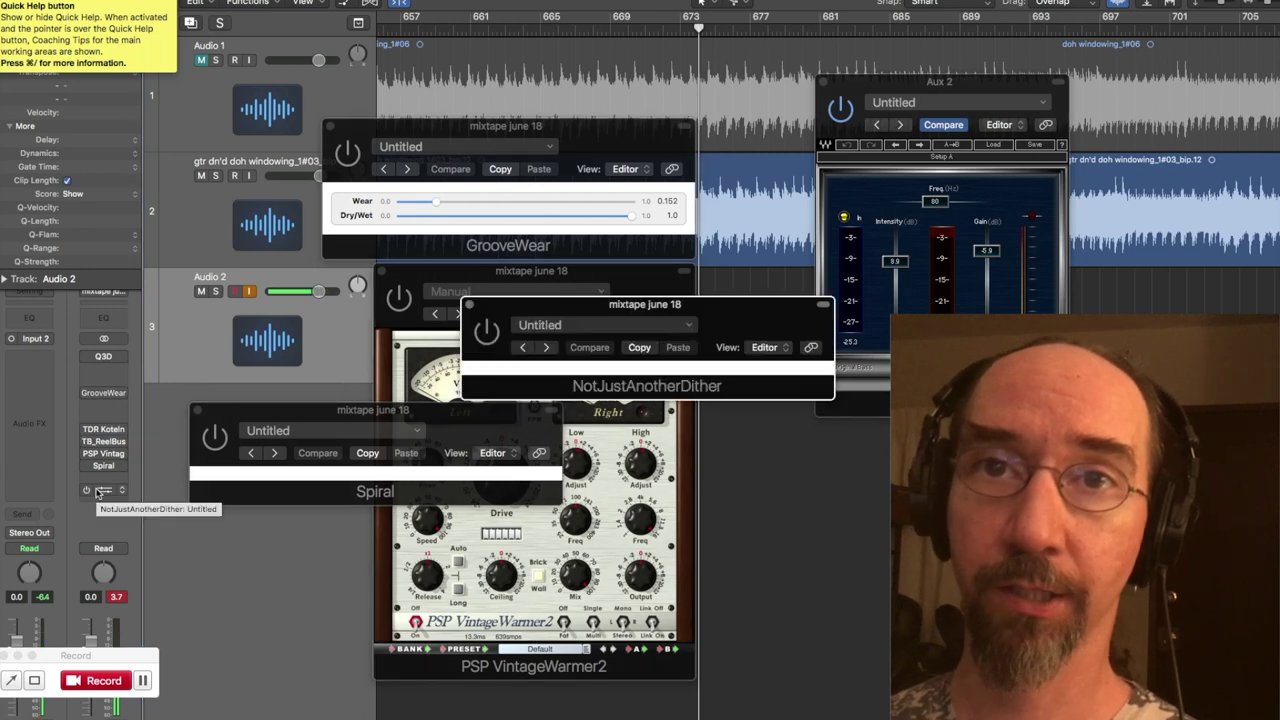
click(748, 318)
drag(748, 318, 469, 556)
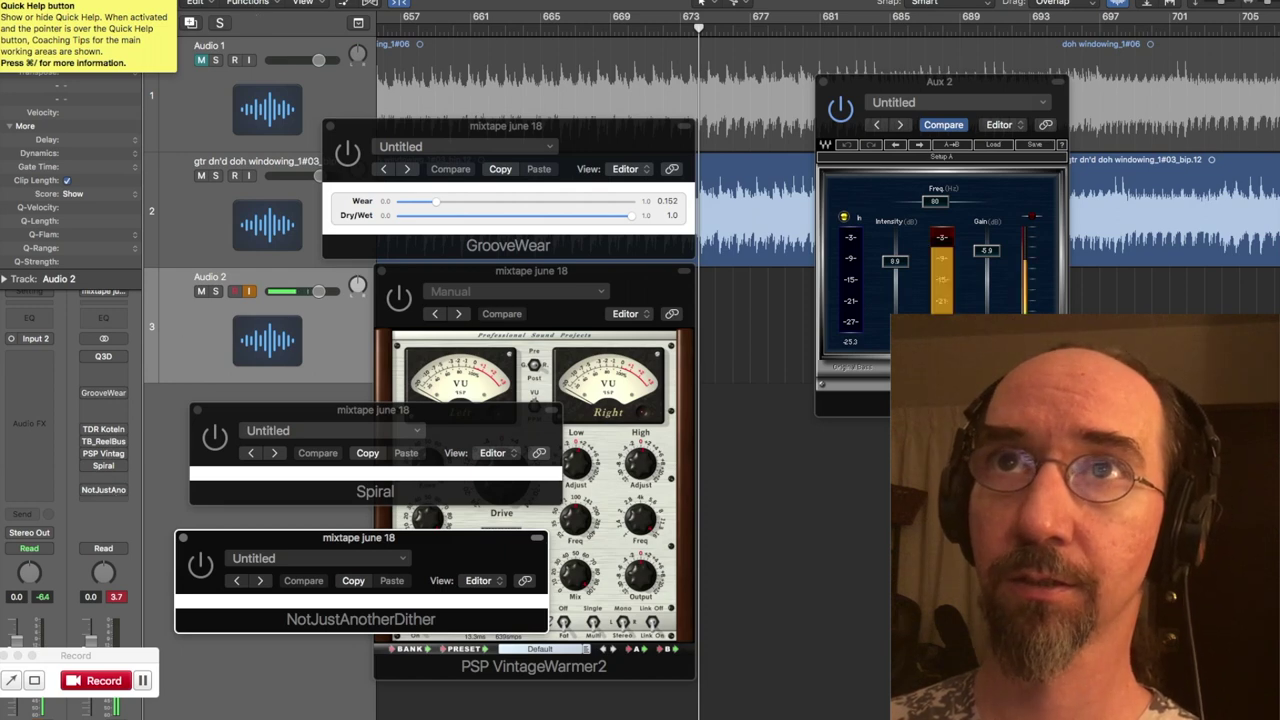
During playback, enable Q3D, GrooveWear, TDR Kotelnikov, TB_ReelBus, PSP VintageWarmer2 and Spiral one after another, and switch NotJustAnotherDither on and off
mouse_move(90, 362)
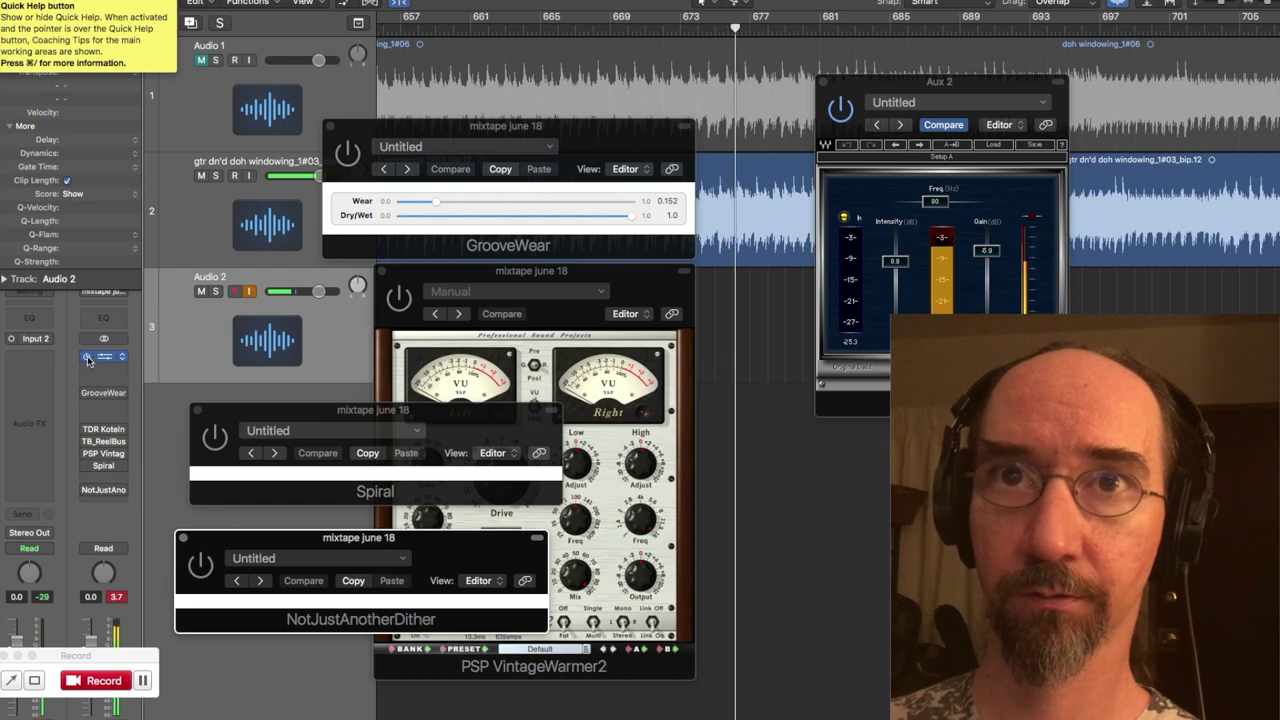
mouse_move(86, 394)
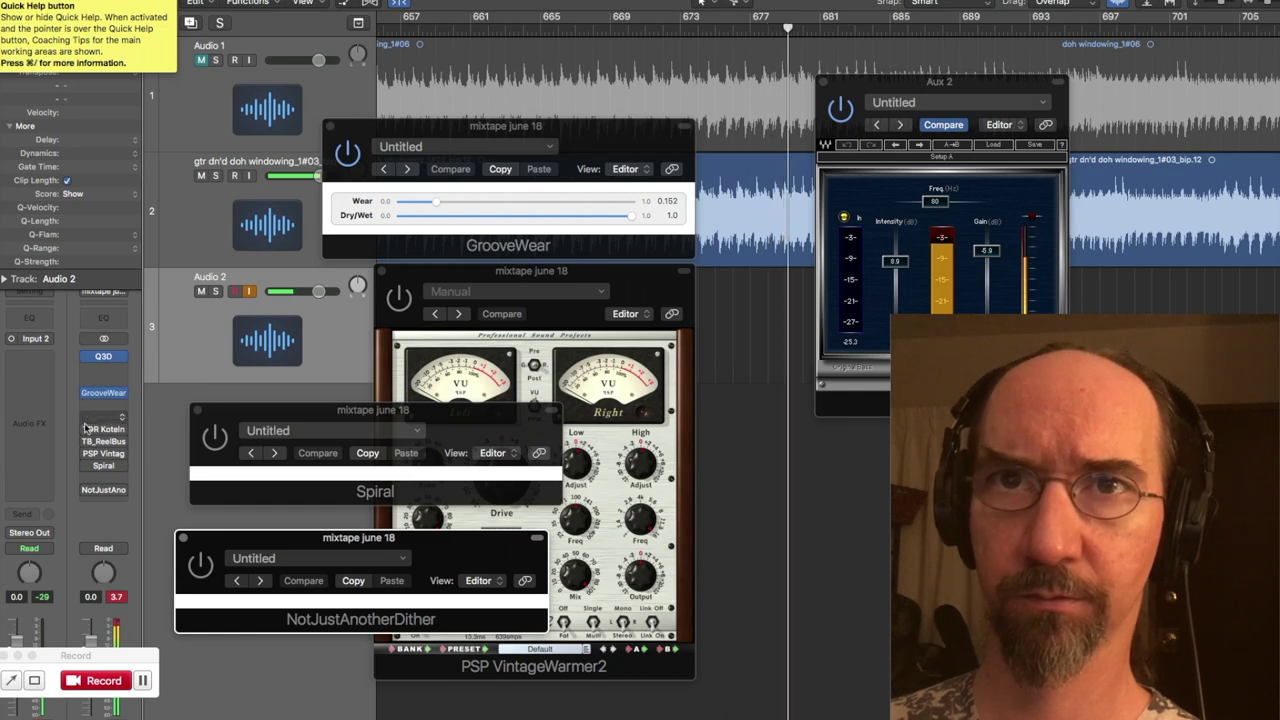
mouse_move(86, 428)
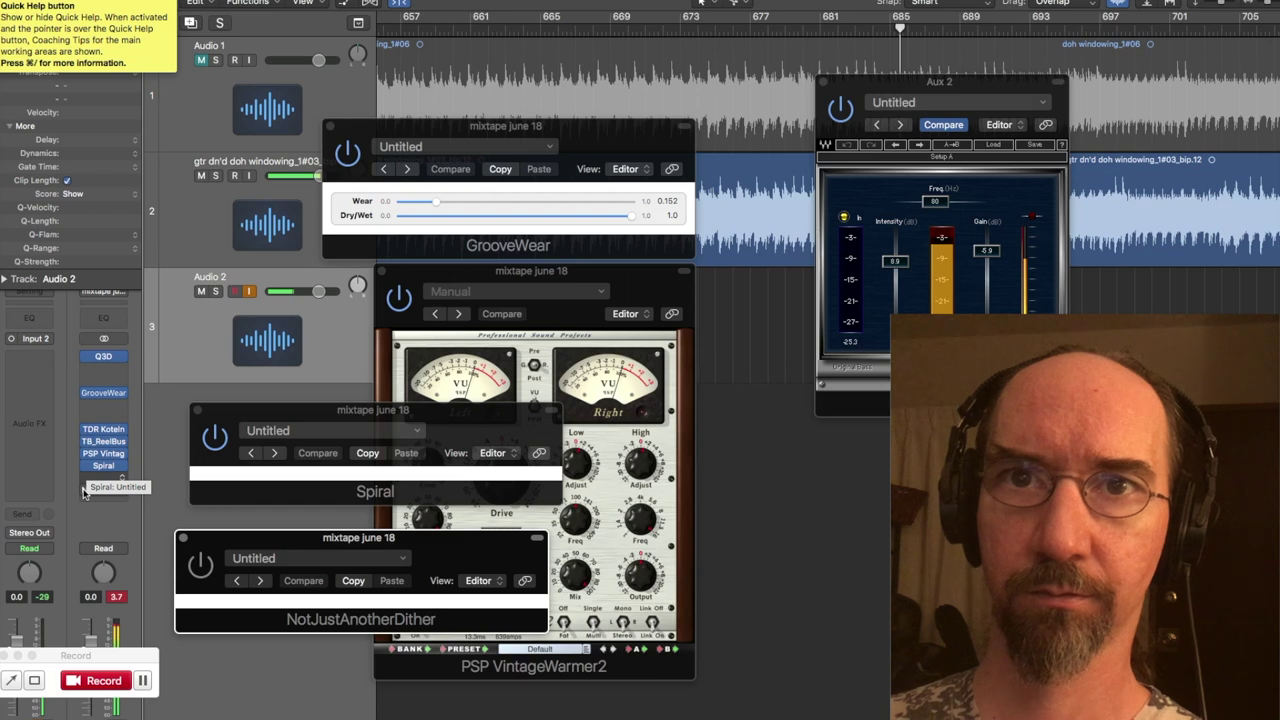
click(85, 491)
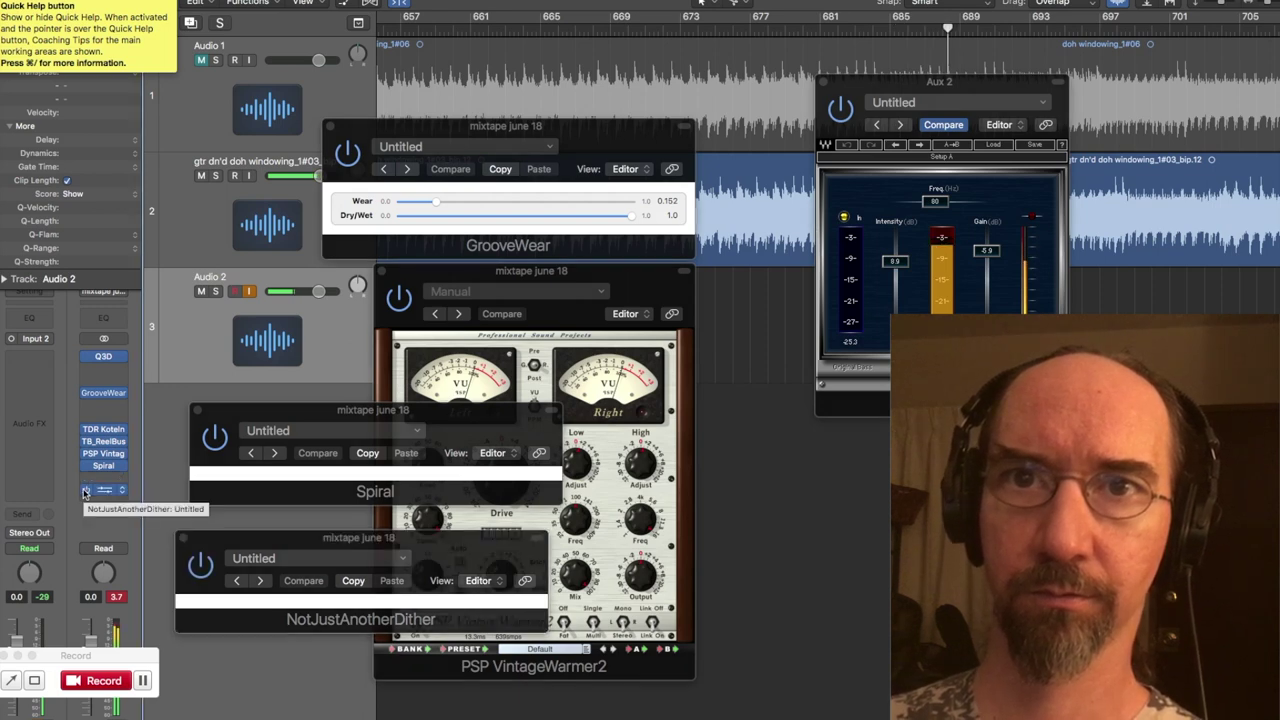
click(85, 491)
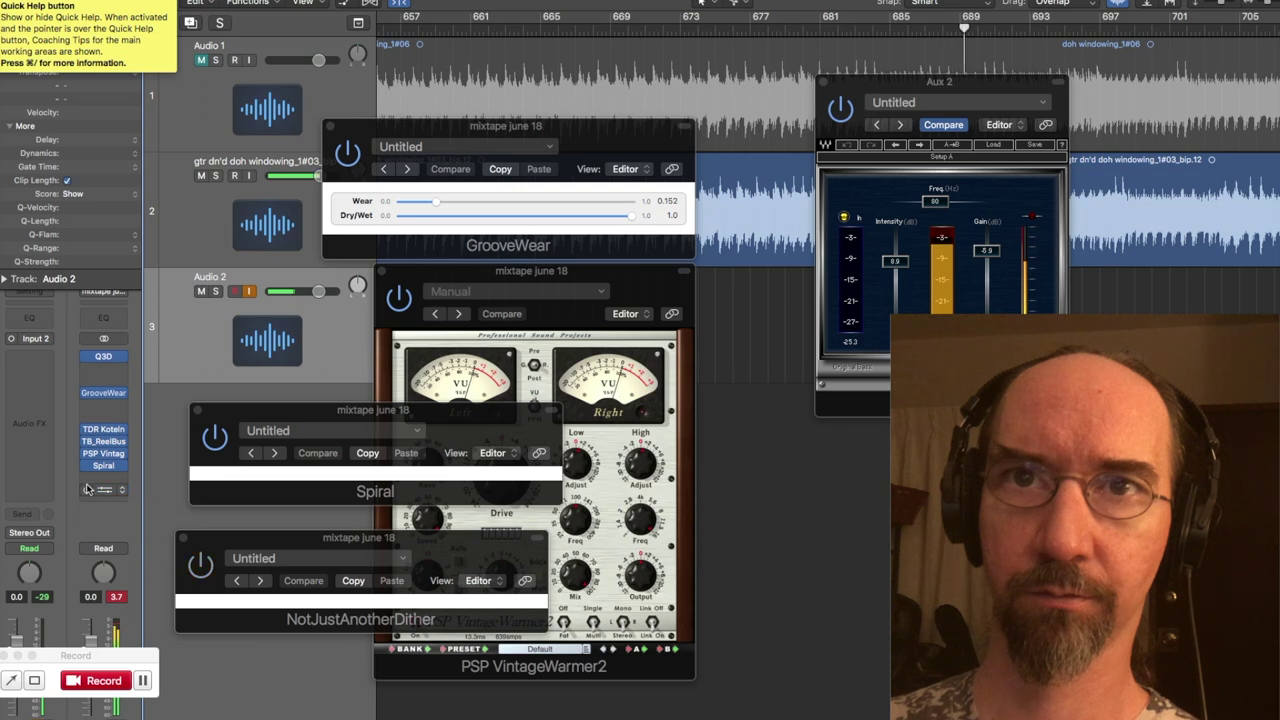